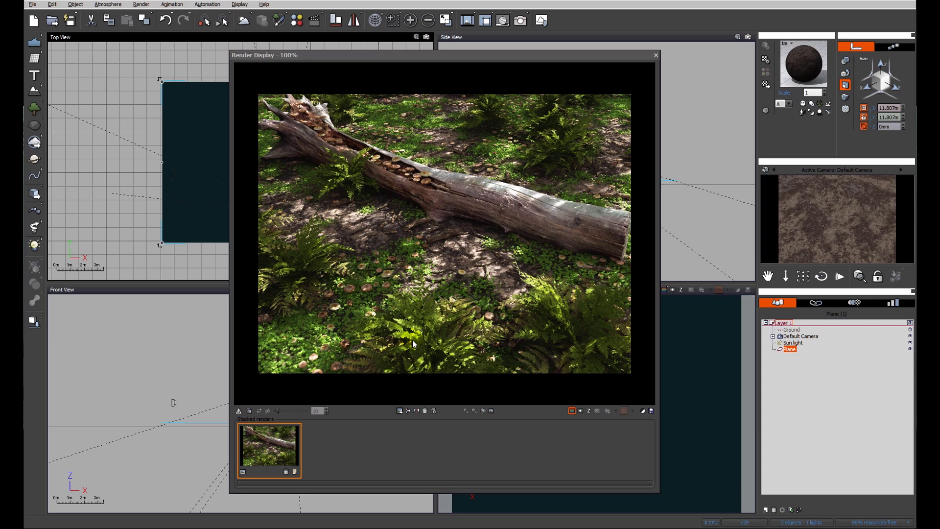
# Close the render display and open the plane's Sand a material for editing.
pyautogui.click(372, 241)
pyautogui.moveTo(329, 122); pyautogui.dragTo(282, 122)
pyautogui.moveTo(476, 262); pyautogui.dragTo(433, 229)
pyautogui.click(655, 56)
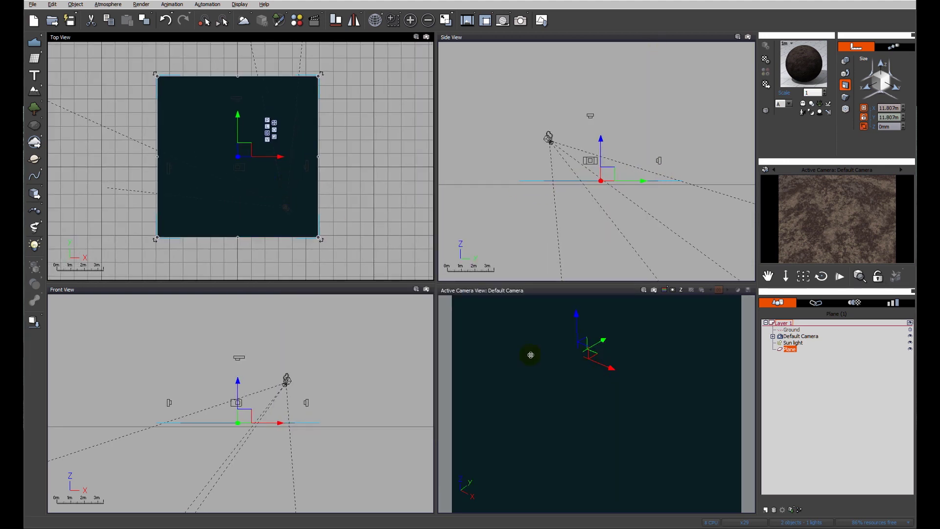
pyautogui.rightClick(798, 62)
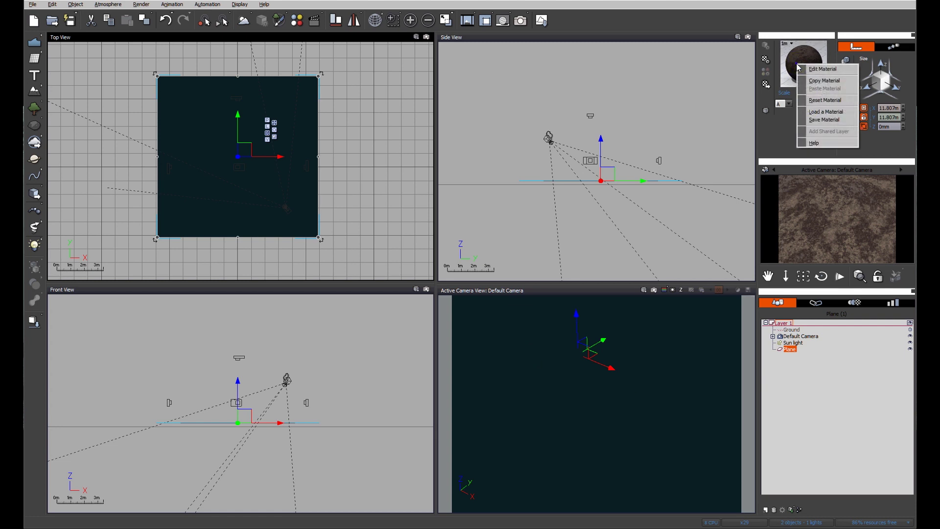
pyautogui.click(827, 70)
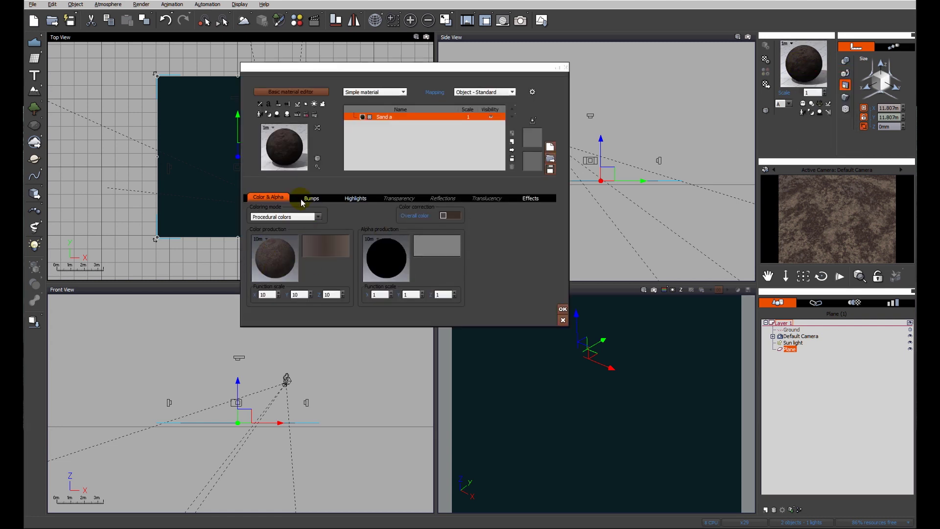
# Show the colour production function as a node graph and inspect its Color map node.
pyautogui.rightClick(280, 264)
pyautogui.click(299, 267)
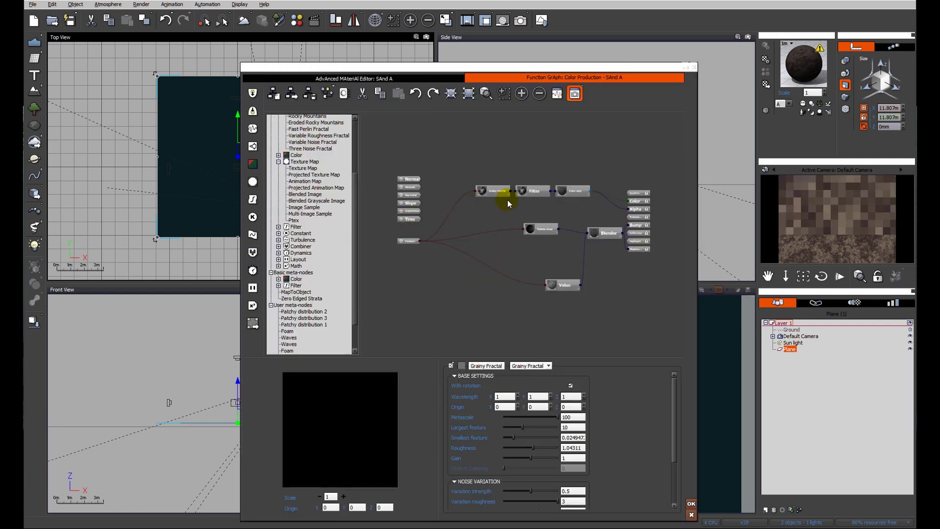
pyautogui.scroll(5, 494, 199)
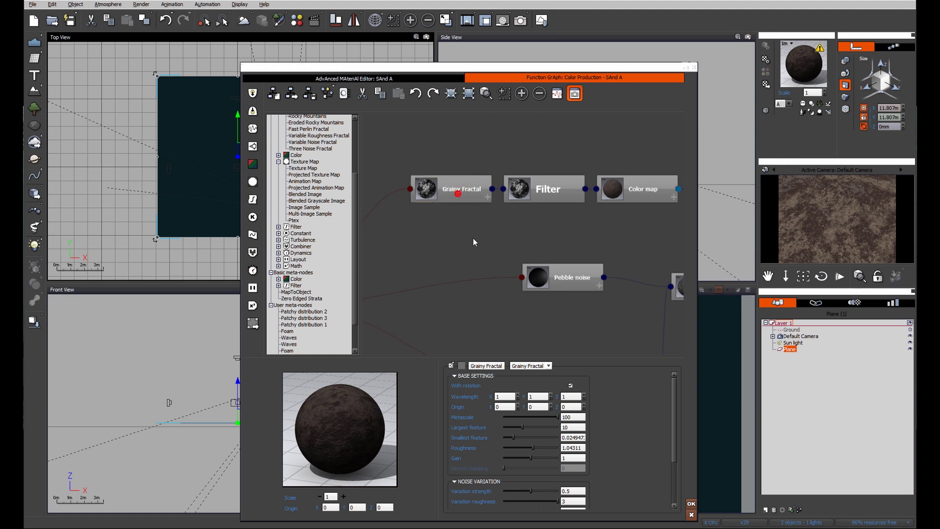
pyautogui.moveTo(530, 230); pyautogui.dragTo(465, 202)
pyautogui.click(546, 168)
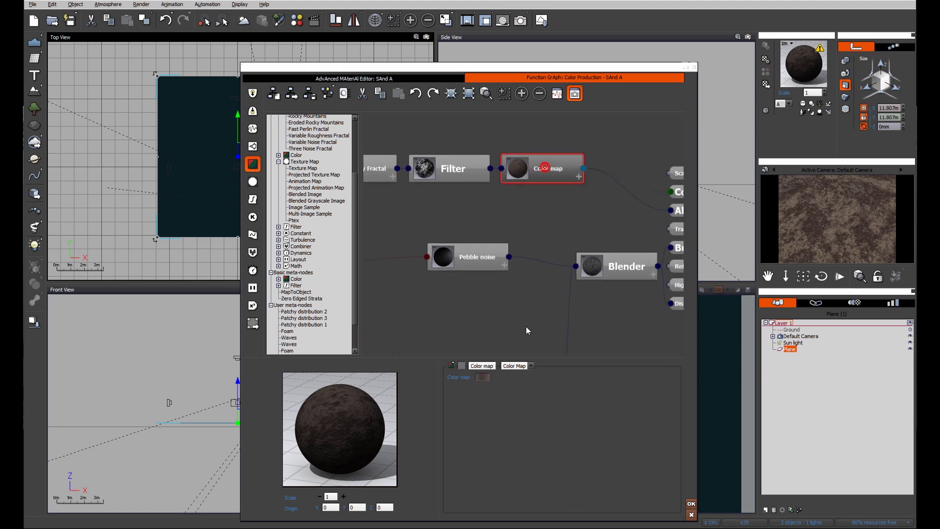
pyautogui.click(482, 382)
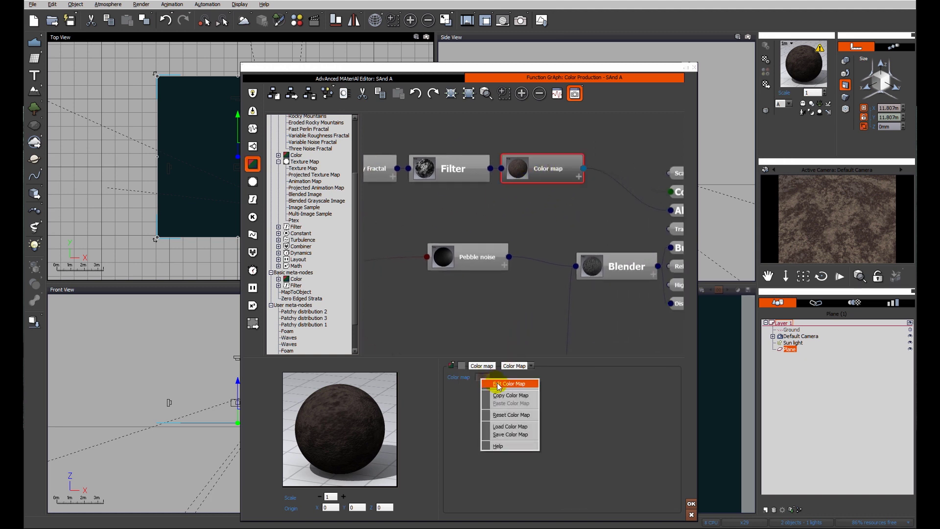
pyautogui.click(496, 385)
pyautogui.click(766, 329)
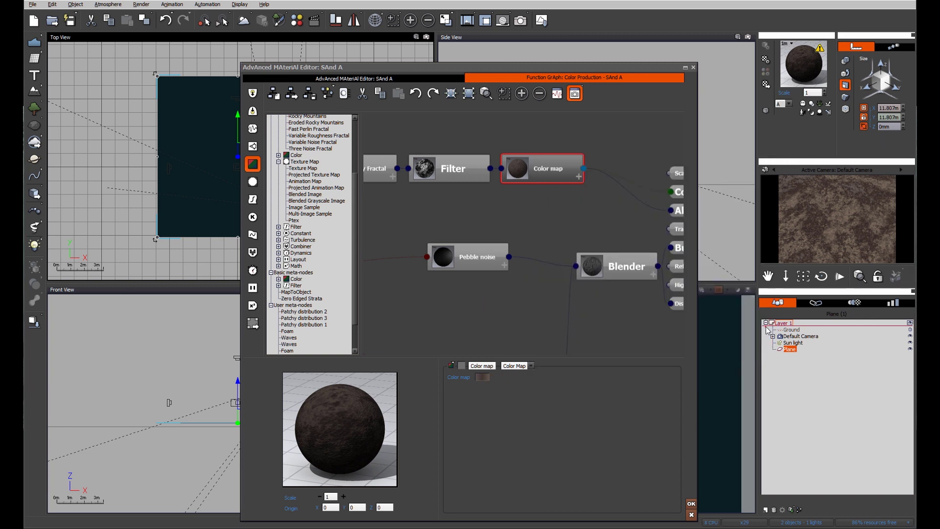
# Raise the Blender node's ratio to 0.806866.
pyautogui.scroll(-3, 469, 242)
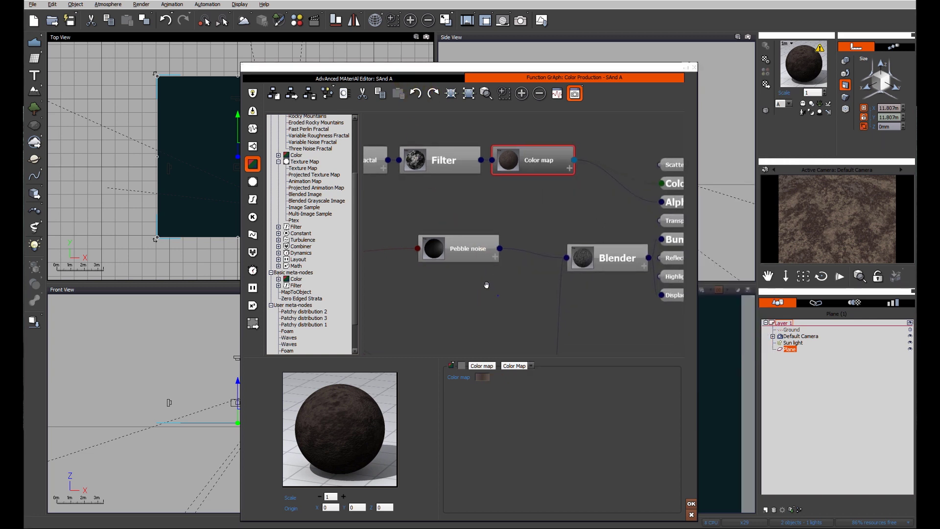
pyautogui.click(600, 183)
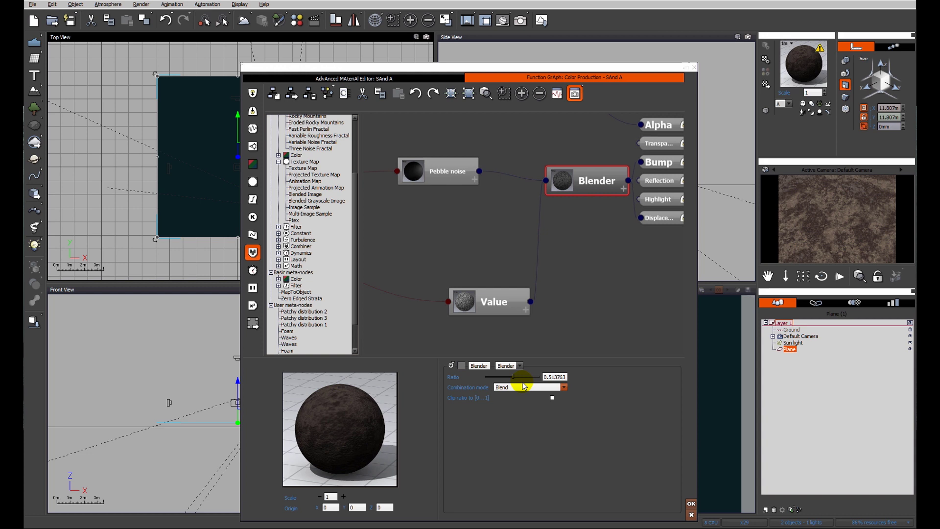
pyautogui.moveTo(513, 377); pyautogui.dragTo(529, 377)
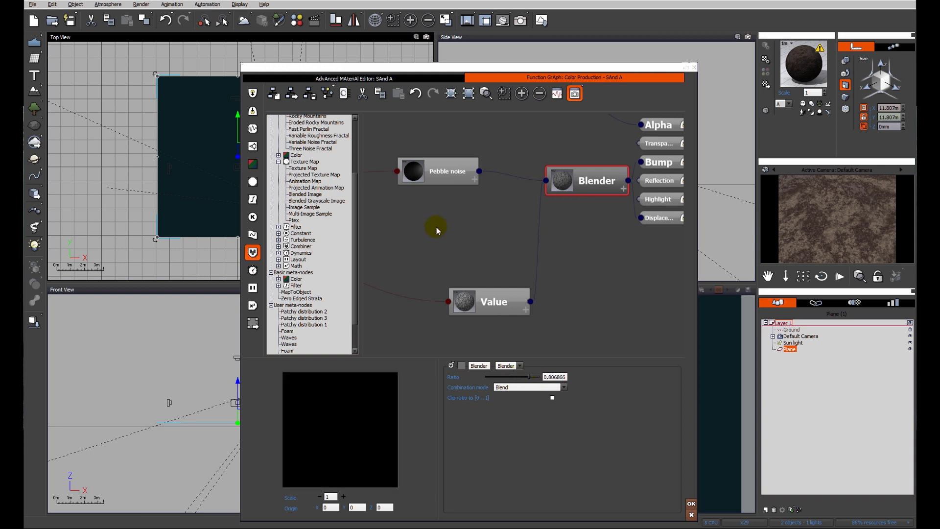
# Change the plane's material type to EcoSystem/Particles.
pyautogui.click(342, 80)
pyautogui.click(404, 104)
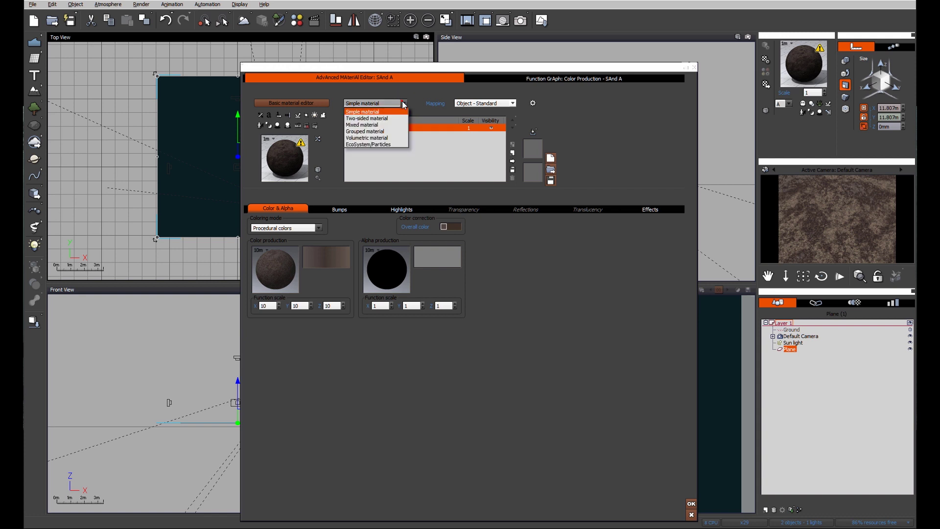
pyautogui.click(379, 144)
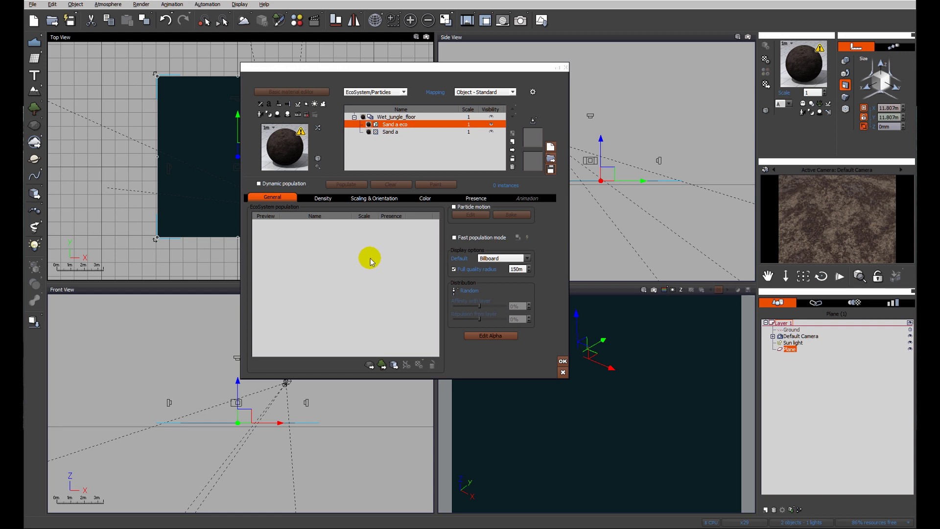
# Add Small Grassfield Plant, Tiny fern3 and Tiny fern22 from Favorites to the EcoSystem at 33% each.
pyautogui.click(390, 366)
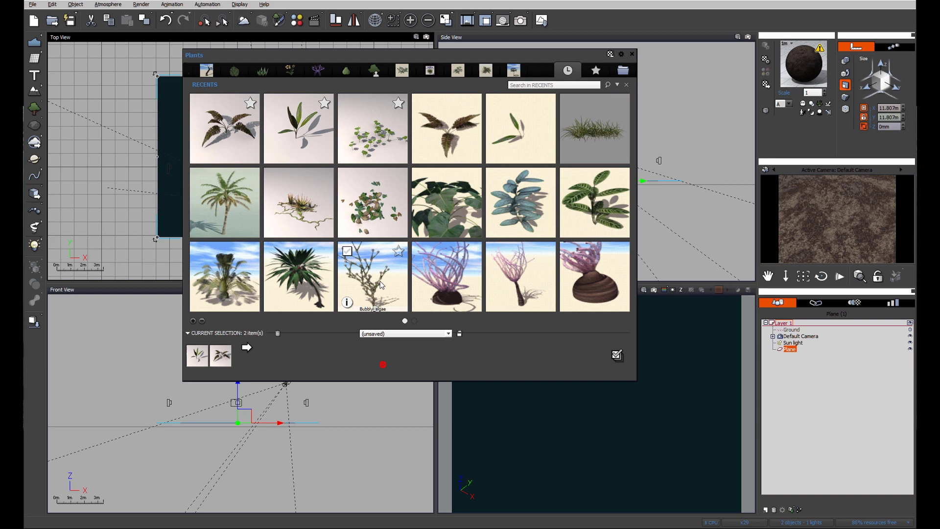
pyautogui.click(596, 71)
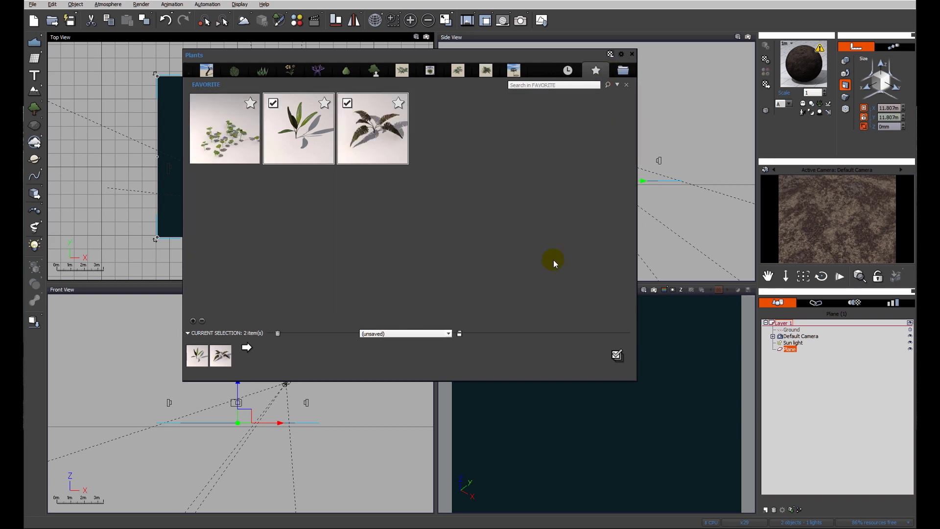
pyautogui.click(277, 334)
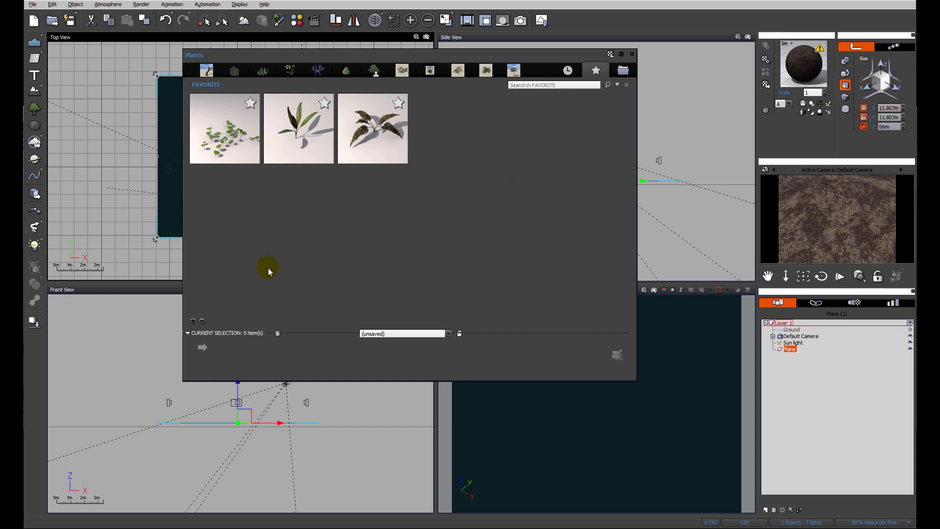
pyautogui.click(188, 333)
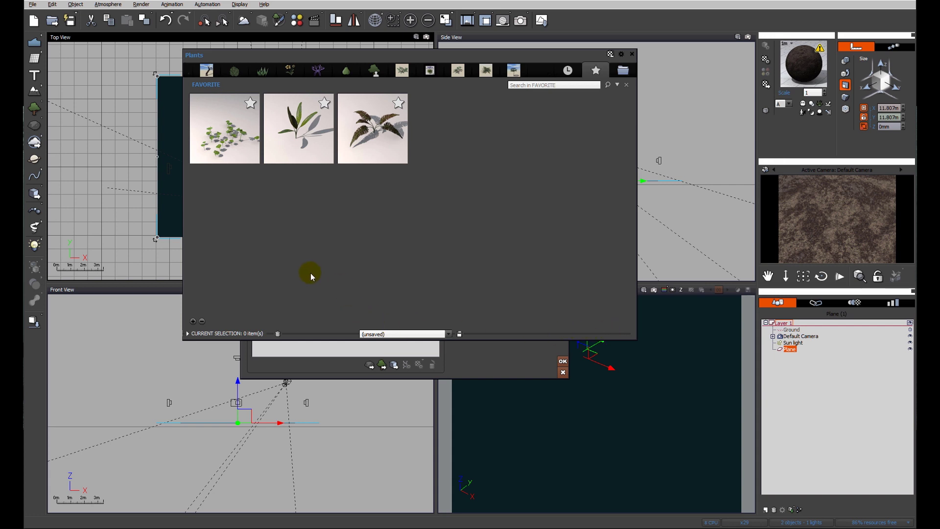
pyautogui.click(188, 333)
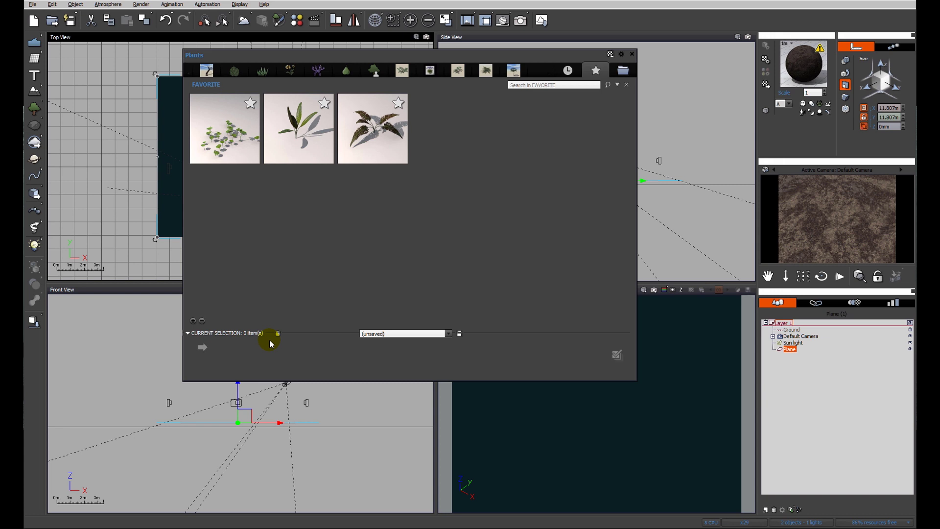
pyautogui.moveTo(250, 162)
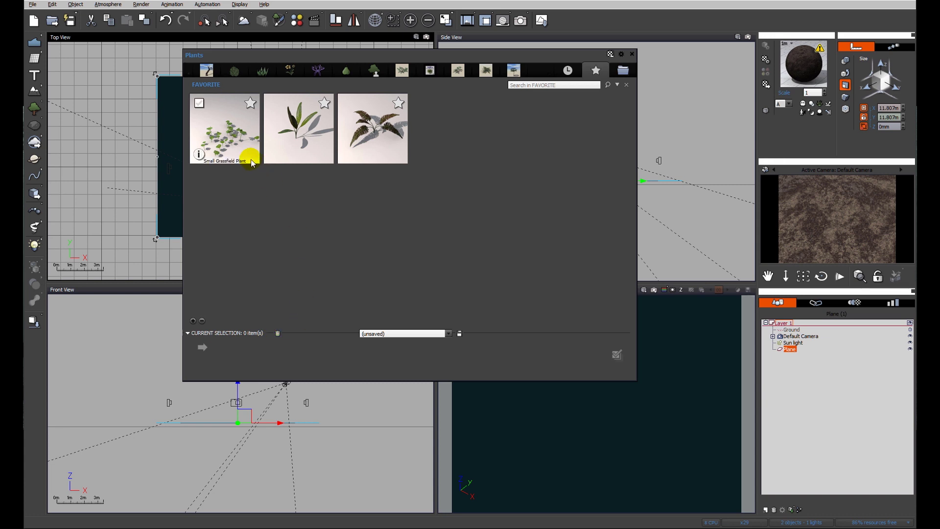
pyautogui.click(225, 120)
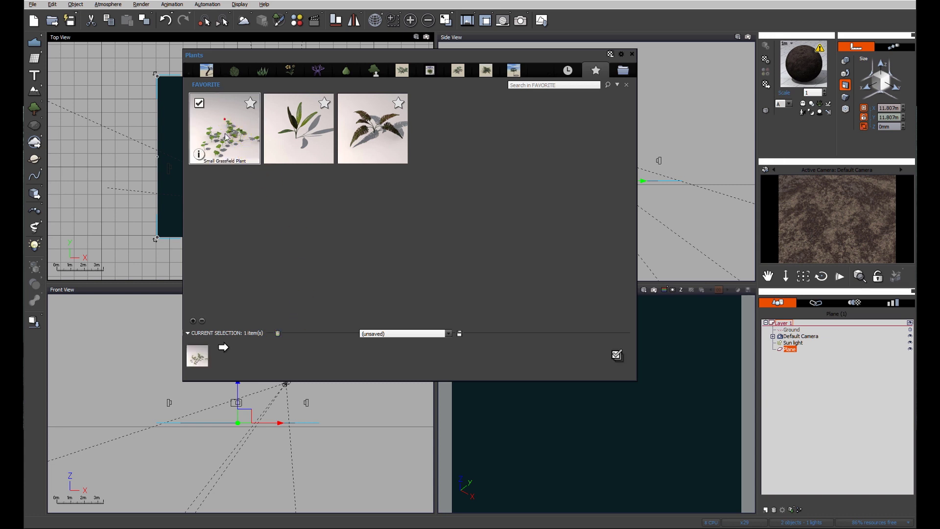
pyautogui.click(303, 144)
pyautogui.click(363, 140)
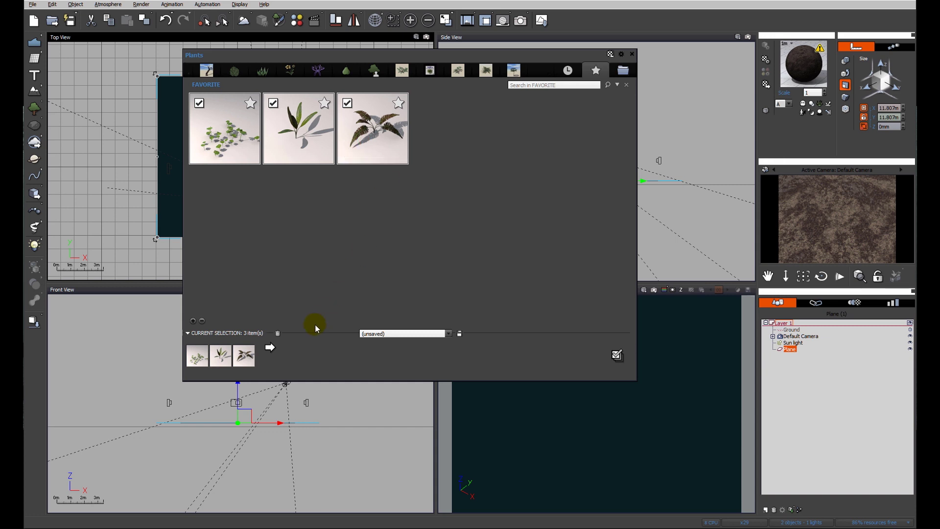
pyautogui.click(617, 356)
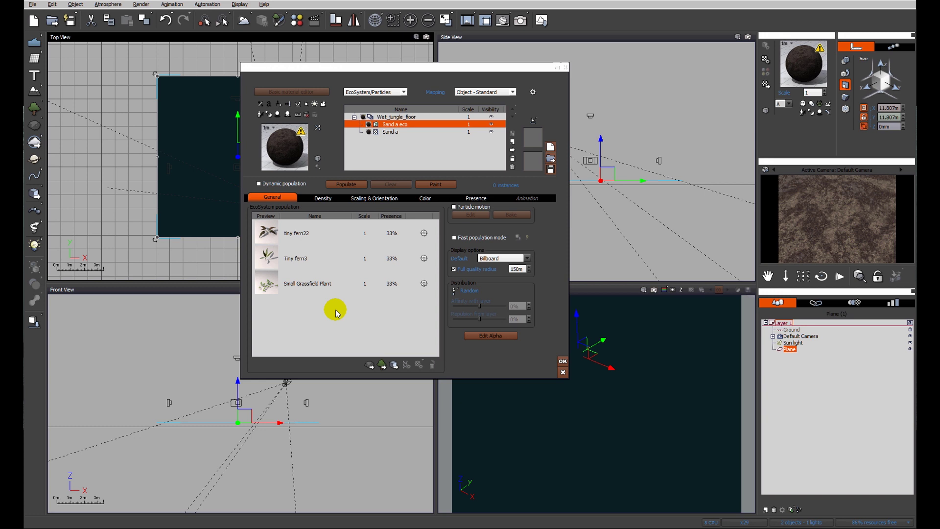
# Load the Steve figure, drop him onto the plane and move him toward its right side.
pyautogui.click(562, 363)
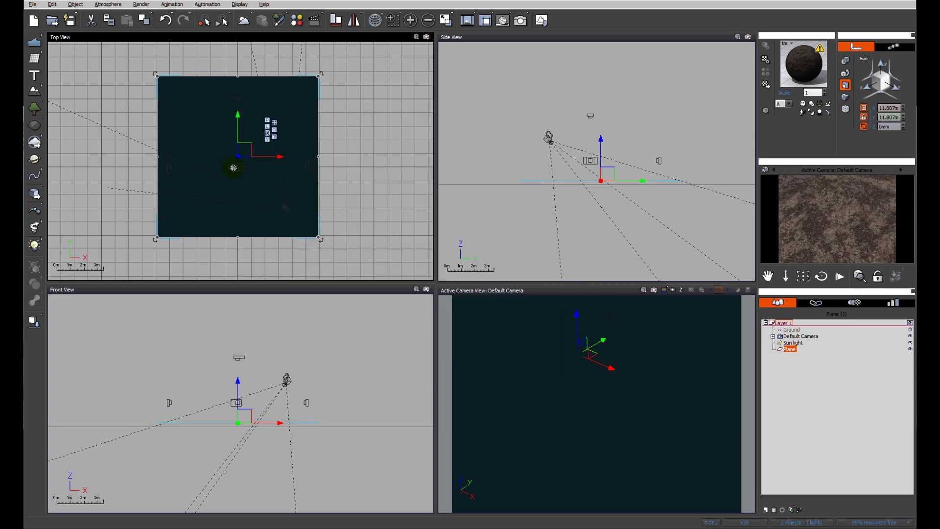
pyautogui.click(34, 193)
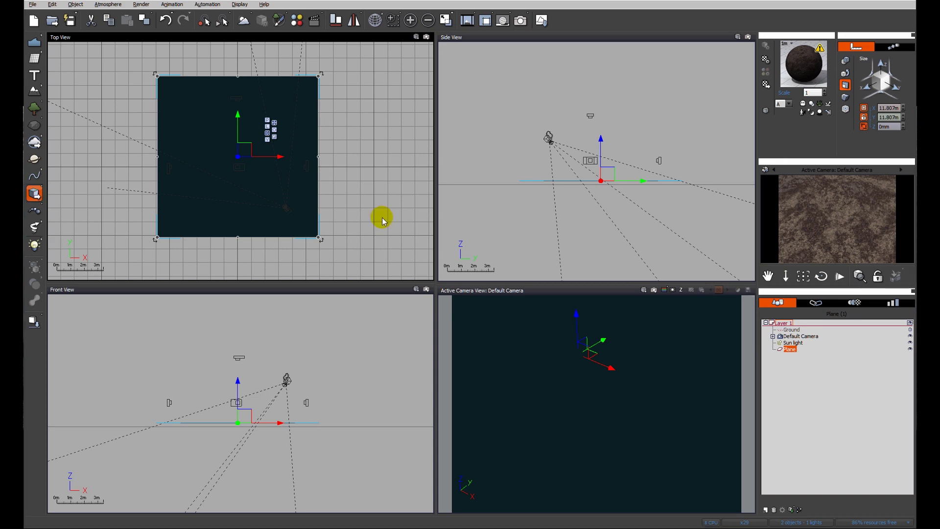
pyautogui.doubleClick(533, 116)
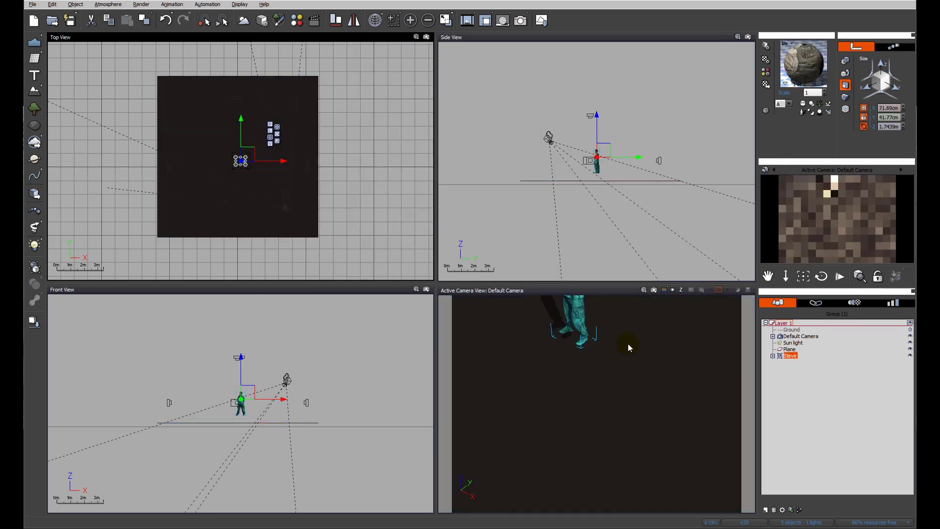
pyautogui.click(33, 324)
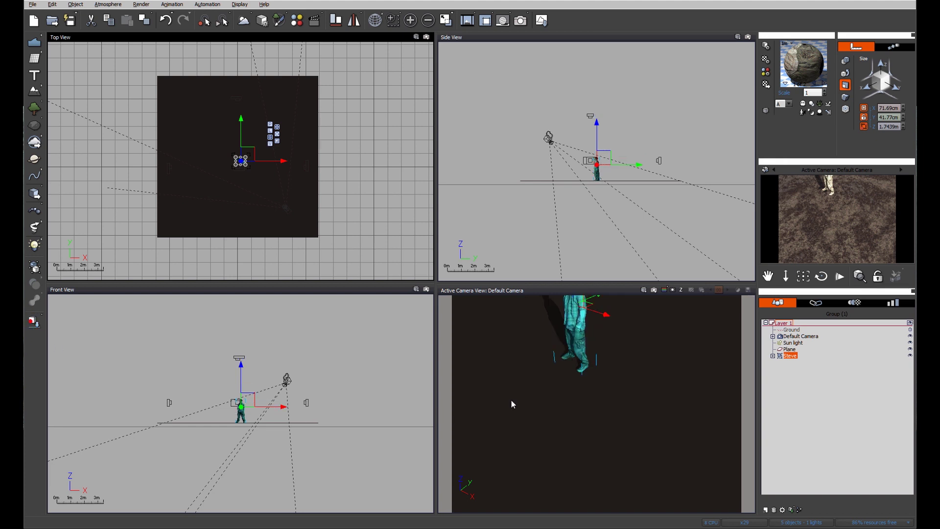
pyautogui.moveTo(251, 155); pyautogui.dragTo(272, 169)
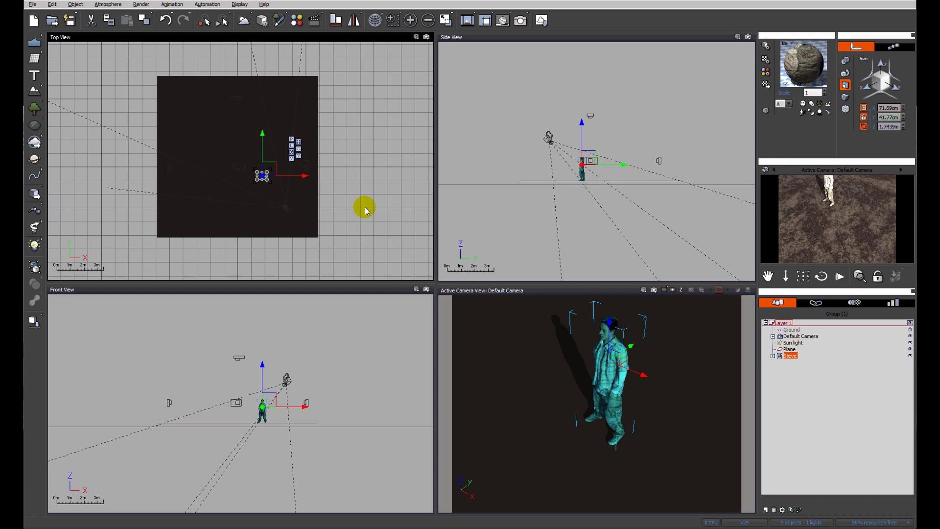
pyautogui.click(814, 436)
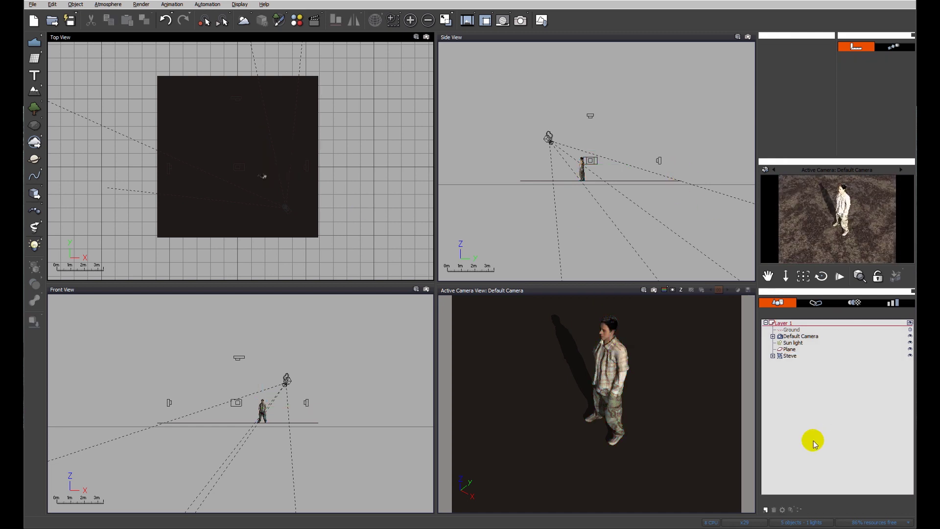
# Create Layer 2 and move the Plane into it.
pyautogui.click(766, 509)
pyautogui.click(785, 349)
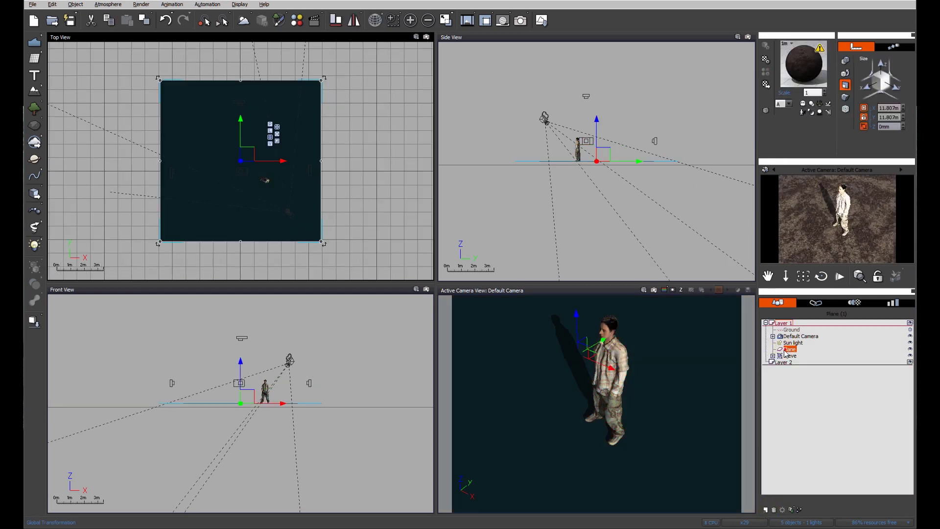
pyautogui.moveTo(792, 351); pyautogui.dragTo(787, 362)
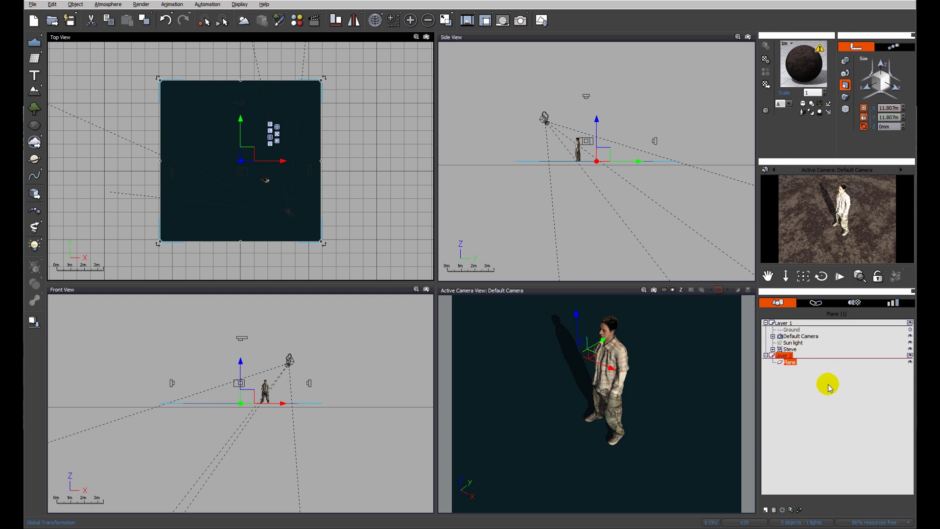
# Reopen the plane's EcoSystem material and populate the plane with the chosen plants.
pyautogui.rightClick(801, 79)
pyautogui.click(816, 83)
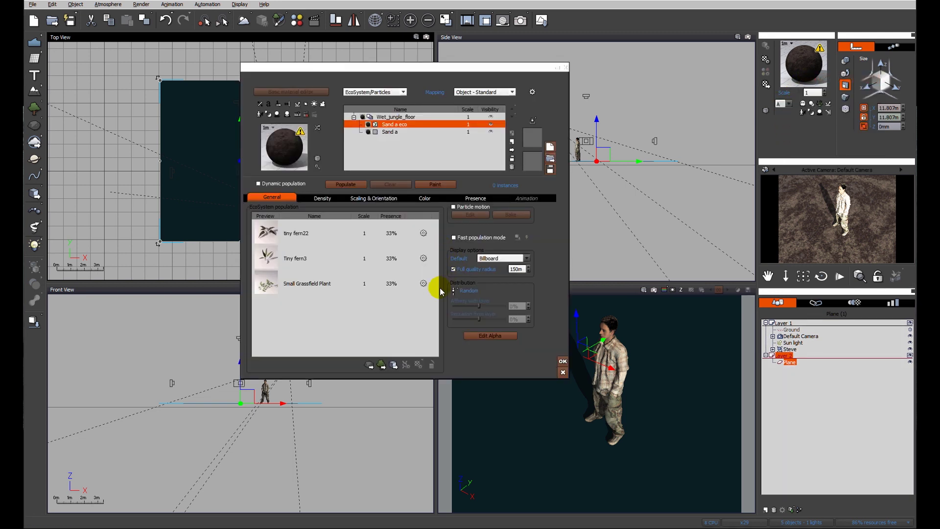
pyautogui.click(348, 185)
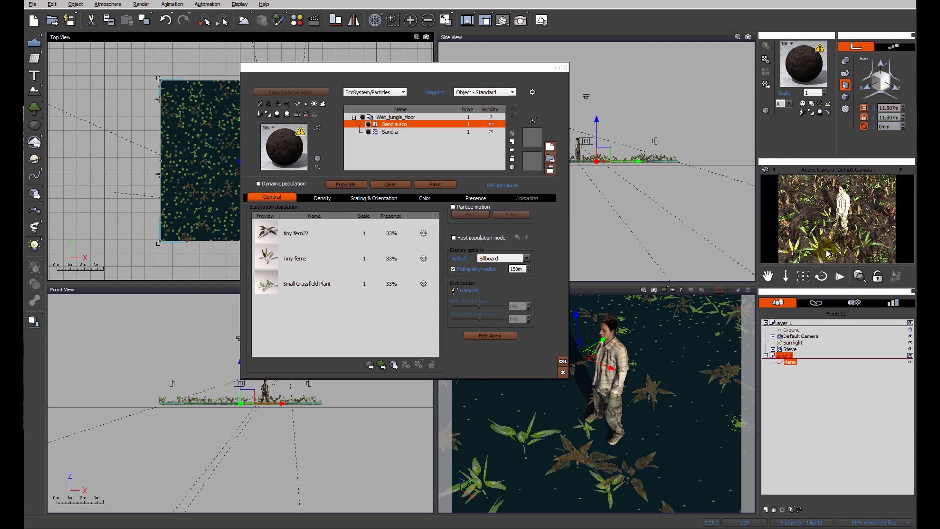
# Set tiny fern22 and Tiny fern3 scale to 0.2 and Small Grassfield Plant to 3.
pyautogui.doubleClick(366, 284)
pyautogui.doubleClick(366, 259)
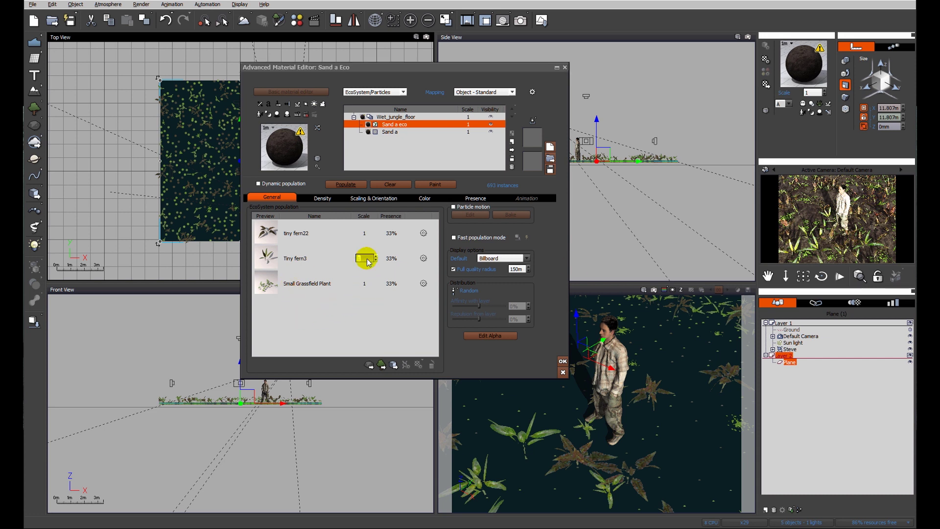
pyautogui.doubleClick(367, 234)
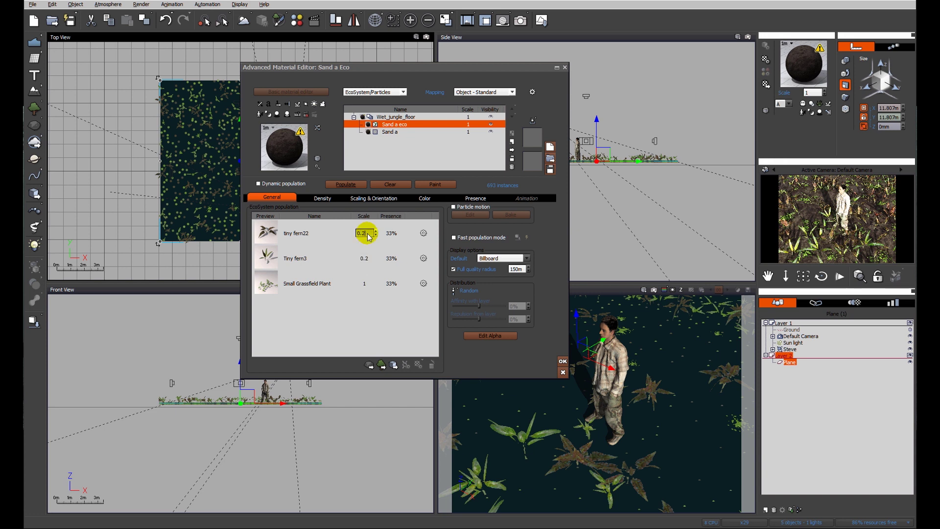
pyautogui.click(378, 285)
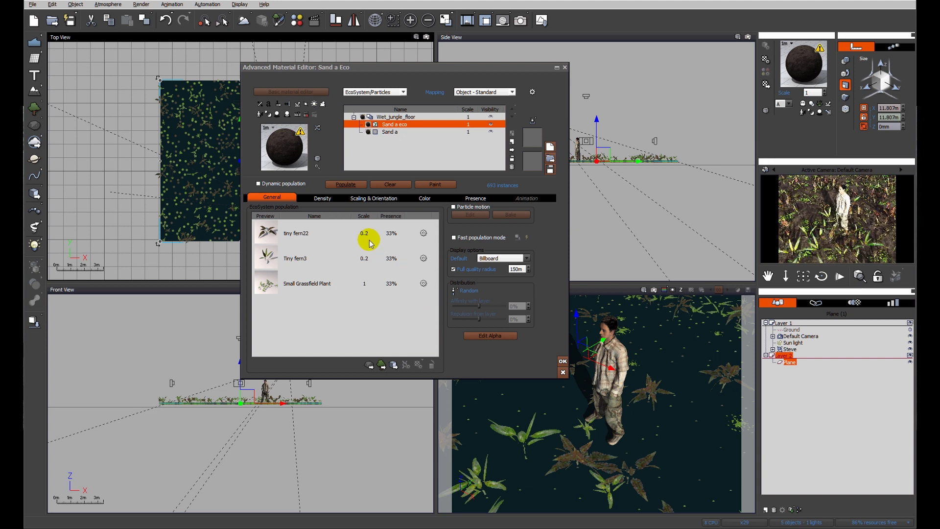
pyautogui.doubleClick(365, 283)
pyautogui.click(371, 307)
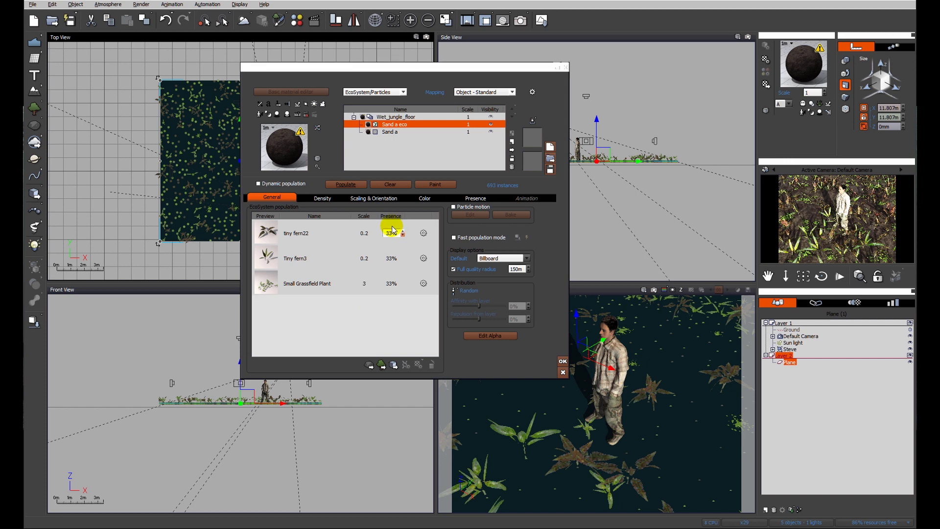
# Lower overall scaling to 0.392 and repopulate the plane with 4549 instances.
pyautogui.click(381, 196)
pyautogui.moveTo(316, 217); pyautogui.dragTo(304, 217)
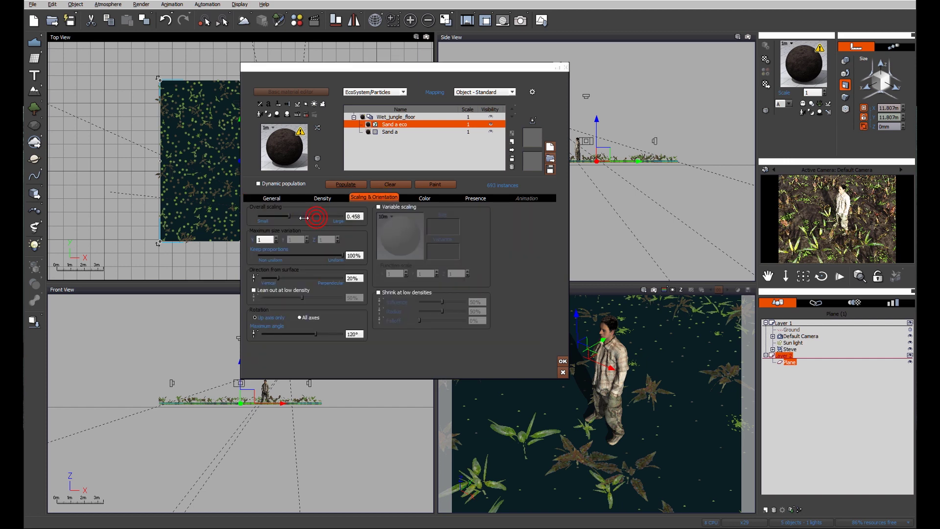
pyautogui.click(338, 186)
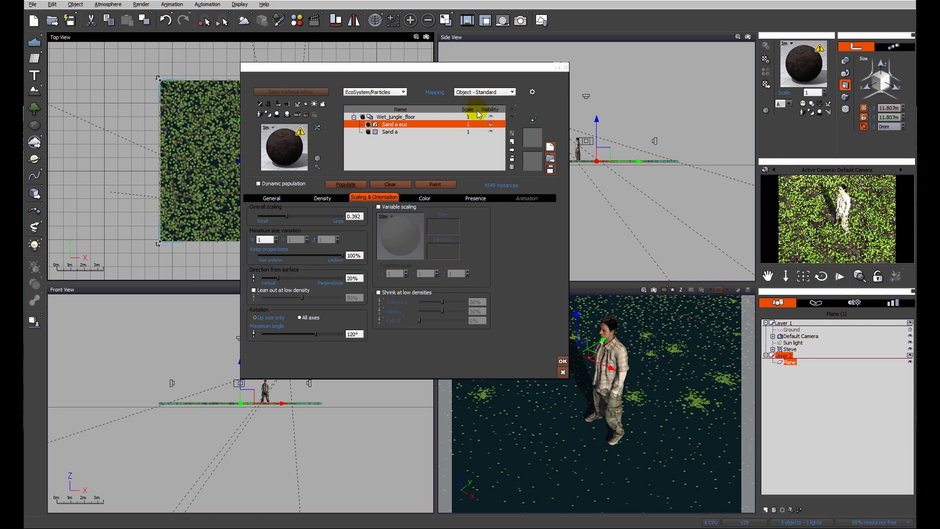
# Render the camera view to check the groundcover.
pyautogui.click(518, 21)
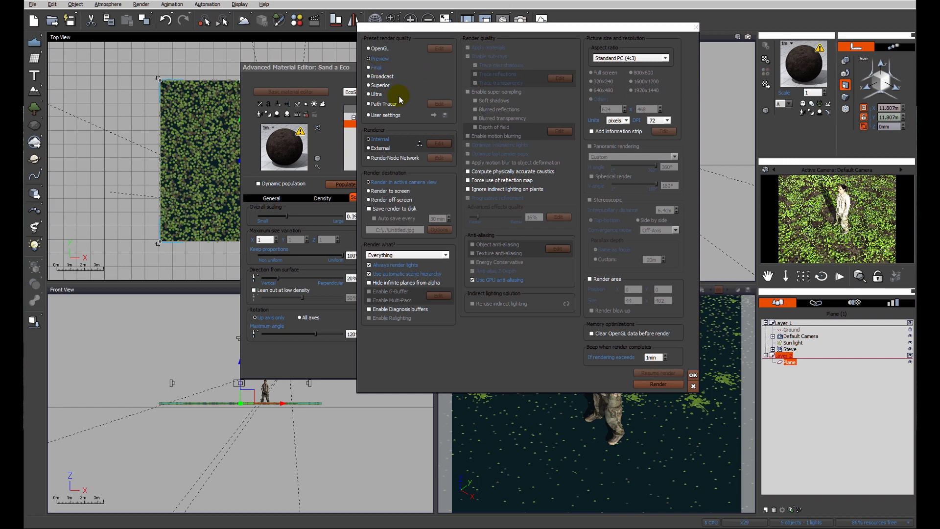
pyautogui.click(657, 384)
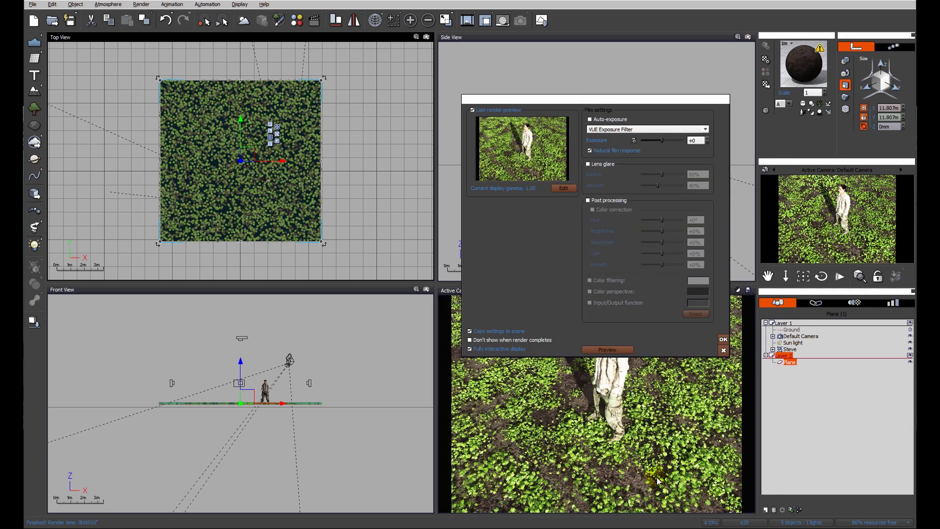
pyautogui.click(723, 352)
# Set Small Grassfield Plant's scale to 2 and repopulate the plane.
pyautogui.click(272, 198)
pyautogui.click(306, 275)
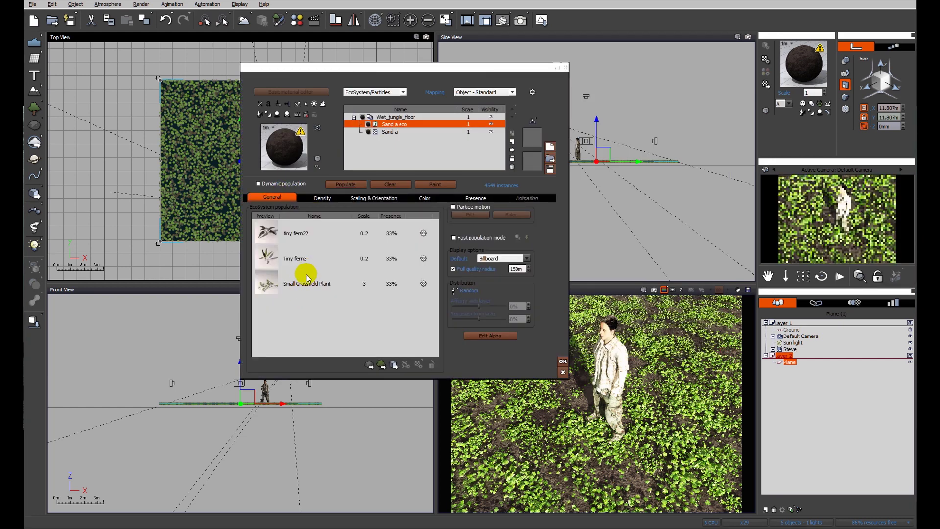
pyautogui.doubleClick(368, 285)
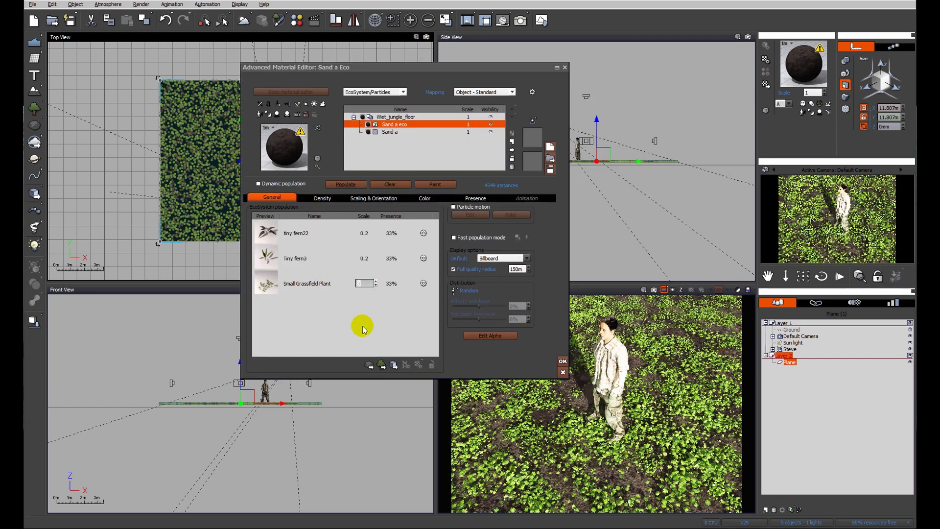
pyautogui.write('2')
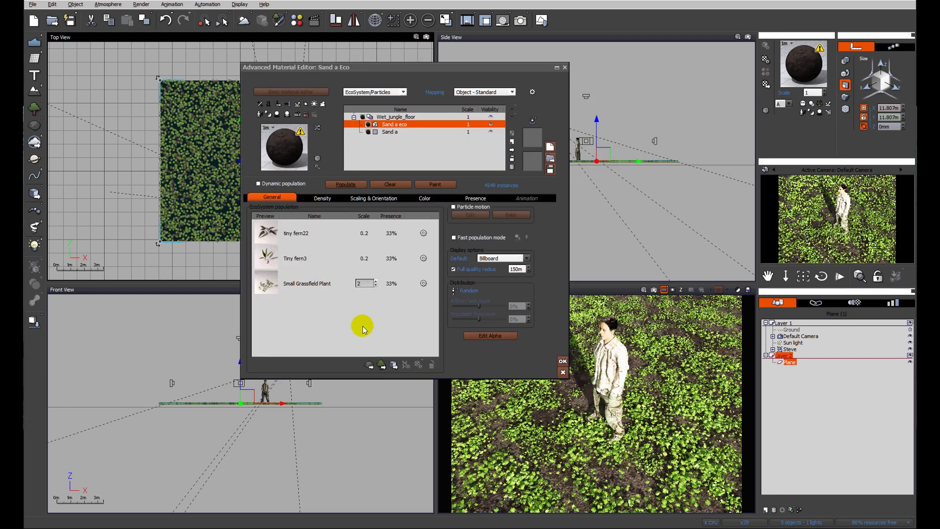
pyautogui.click(351, 184)
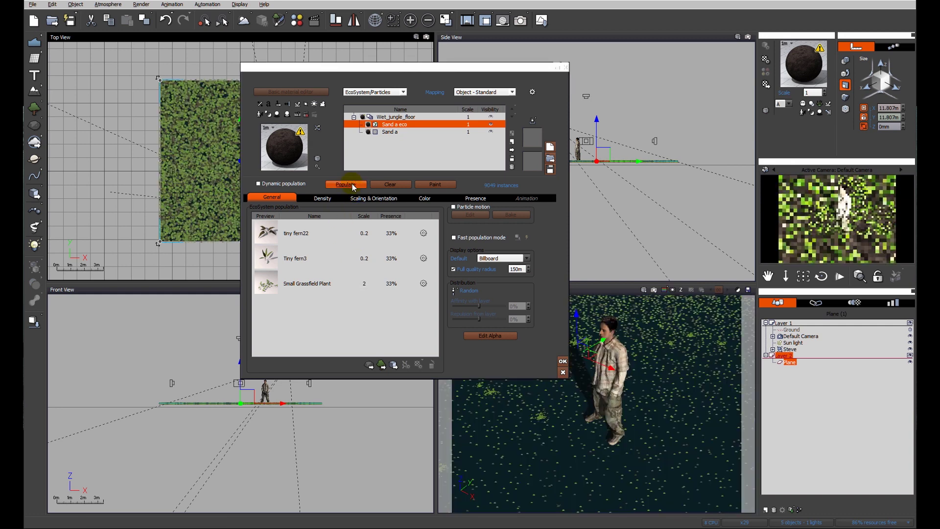
# Re-render, then reopen the Sand a eco material at its Density settings.
pyautogui.click(521, 20)
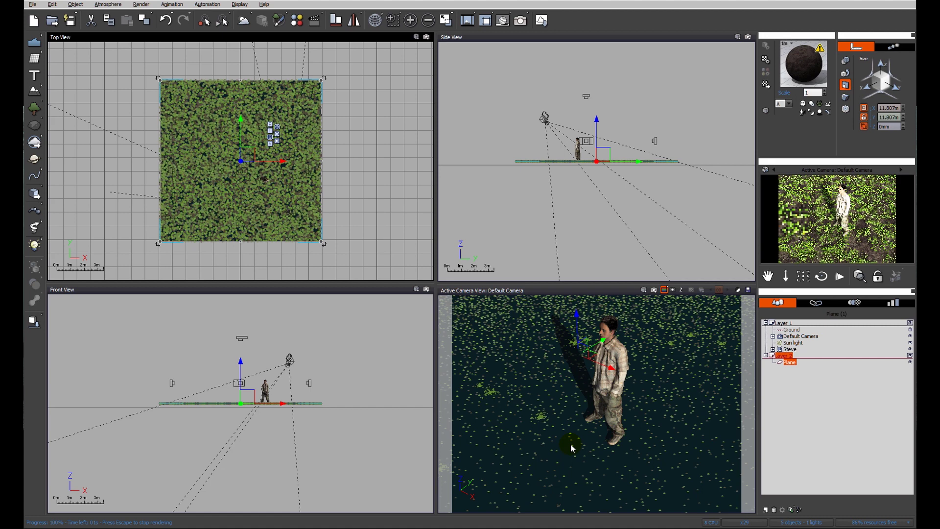
pyautogui.click(723, 350)
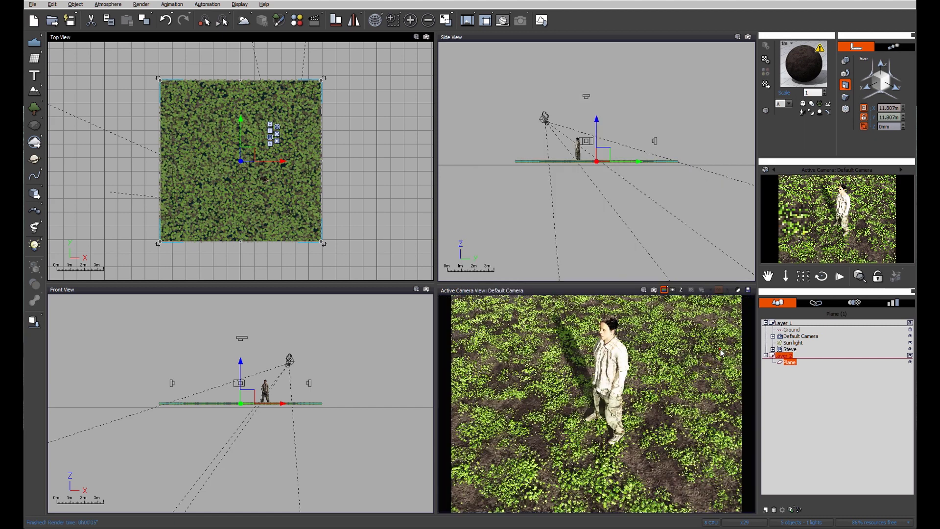
pyautogui.doubleClick(495, 313)
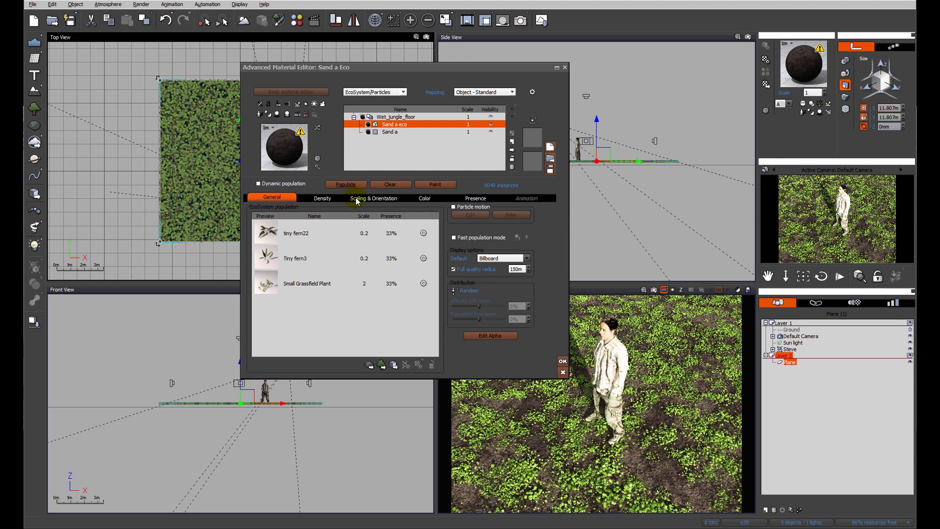
pyautogui.click(323, 198)
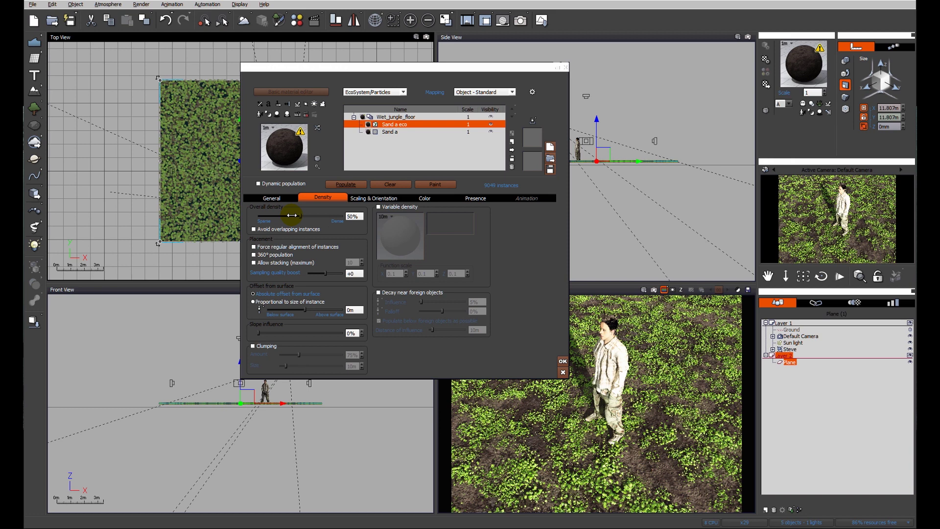
# Enable variable density and open its function graph, moving the existing nodes aside.
pyautogui.click(381, 206)
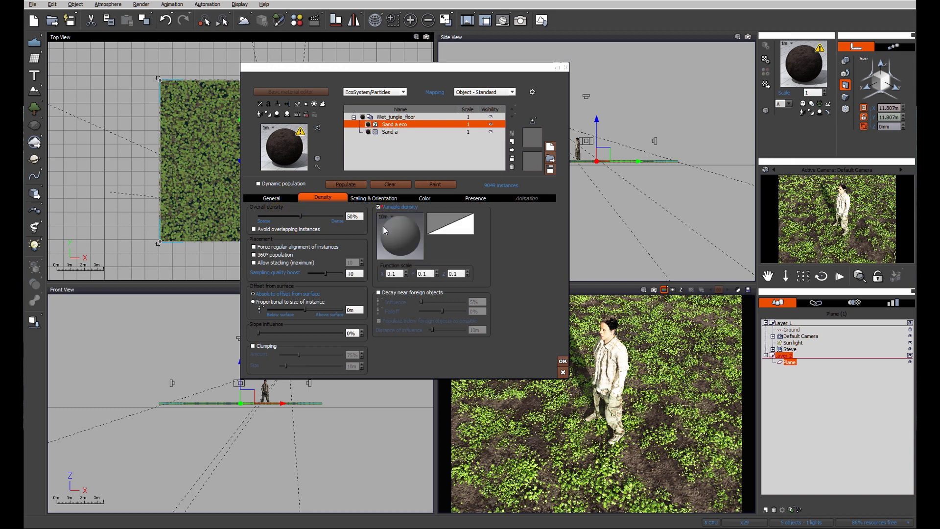
pyautogui.rightClick(394, 240)
pyautogui.click(413, 244)
pyautogui.moveTo(513, 182); pyautogui.dragTo(715, 182)
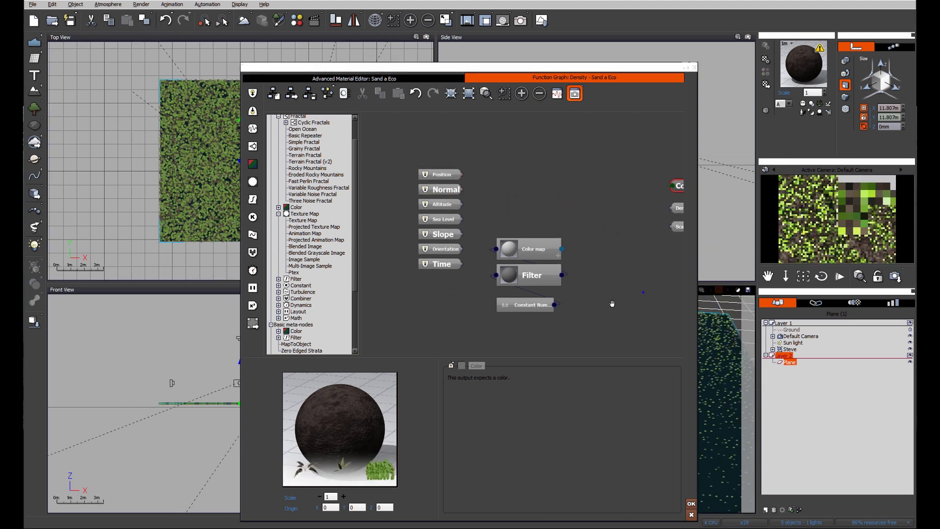
pyautogui.moveTo(492, 203); pyautogui.dragTo(509, 133)
# Add a Simple Fractal node and an Opposite (-X) filter node to the density graph.
pyautogui.rightClick(491, 234)
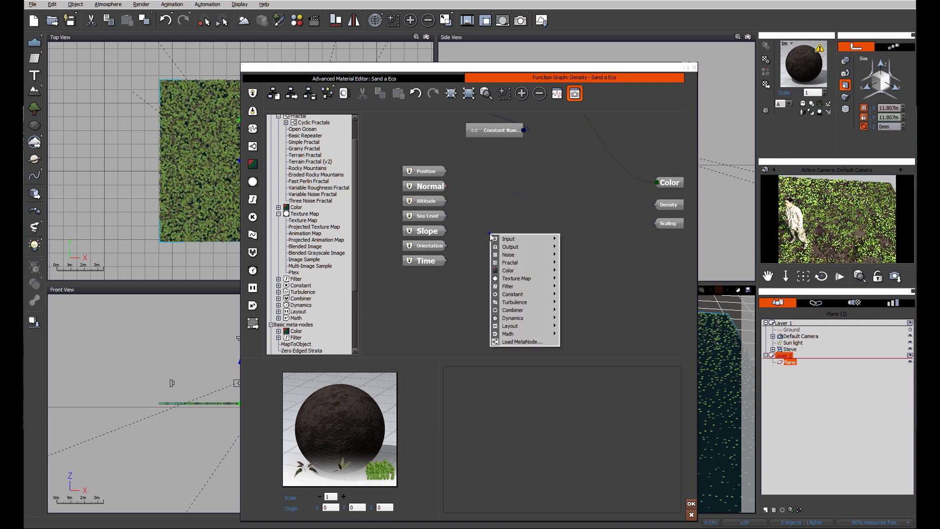
pyautogui.moveTo(509, 265)
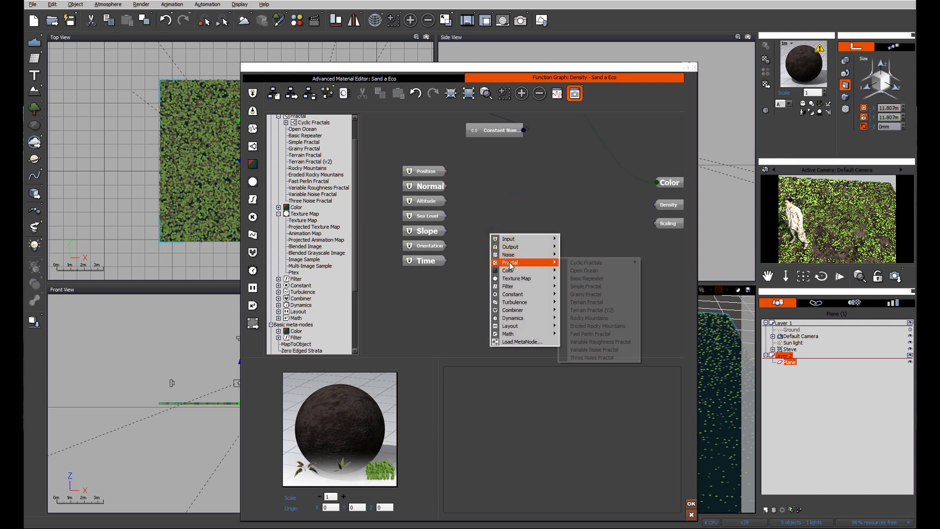
pyautogui.click(582, 288)
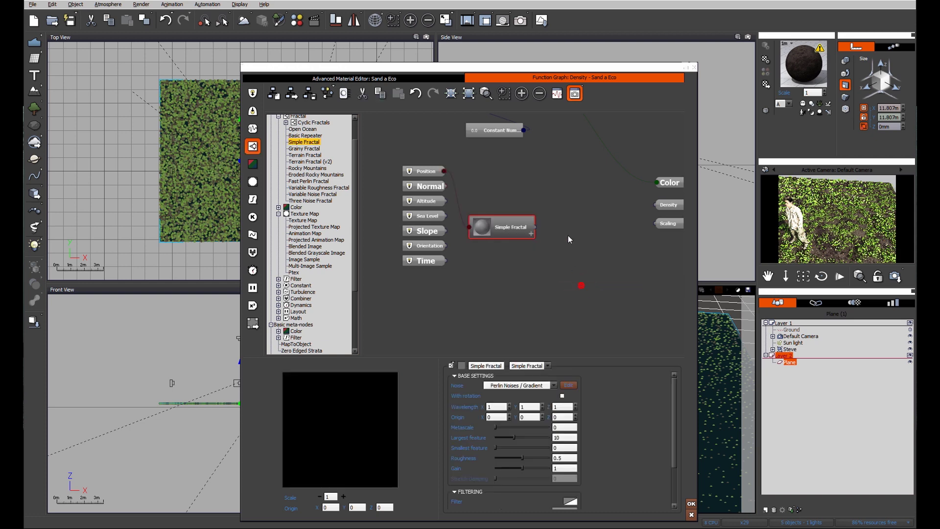
pyautogui.rightClick(568, 260)
pyautogui.moveTo(590, 312)
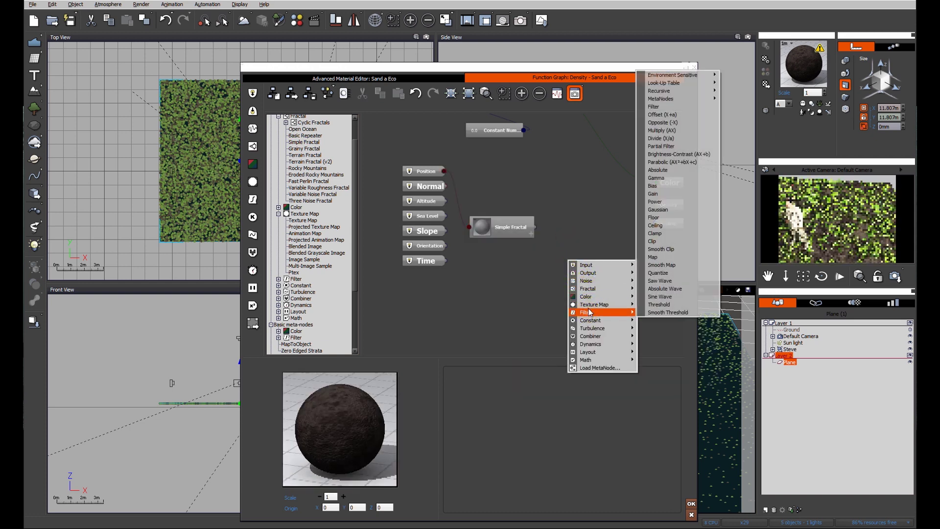
pyautogui.click(663, 125)
# Connect Opposite (-X) to Density and start linking the Simple Fractal into it.
pyautogui.moveTo(645, 284); pyautogui.dragTo(589, 287)
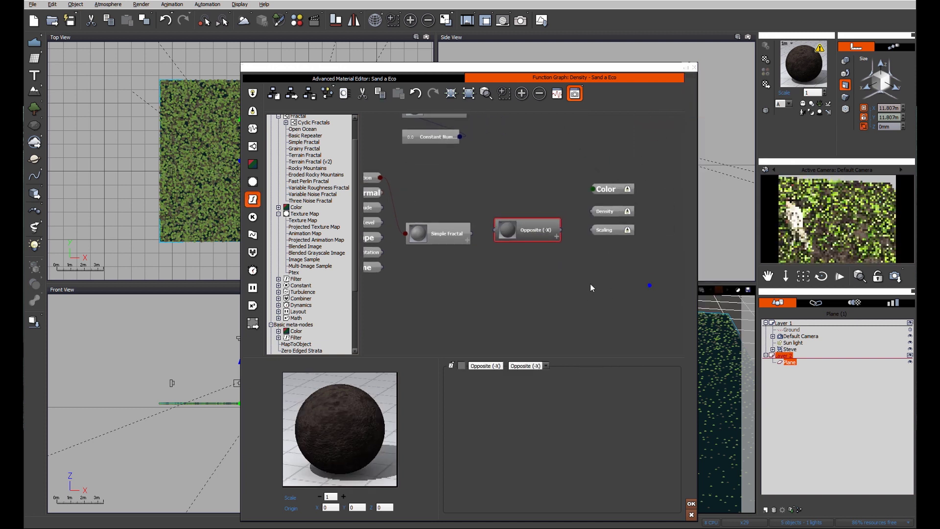
pyautogui.moveTo(603, 212); pyautogui.dragTo(551, 237)
pyautogui.moveTo(495, 234); pyautogui.dragTo(466, 240)
# Link the Simple Fractal into Opposite (-X), set roughness 1, enable preview and gain 2.12611.
pyautogui.click(461, 236)
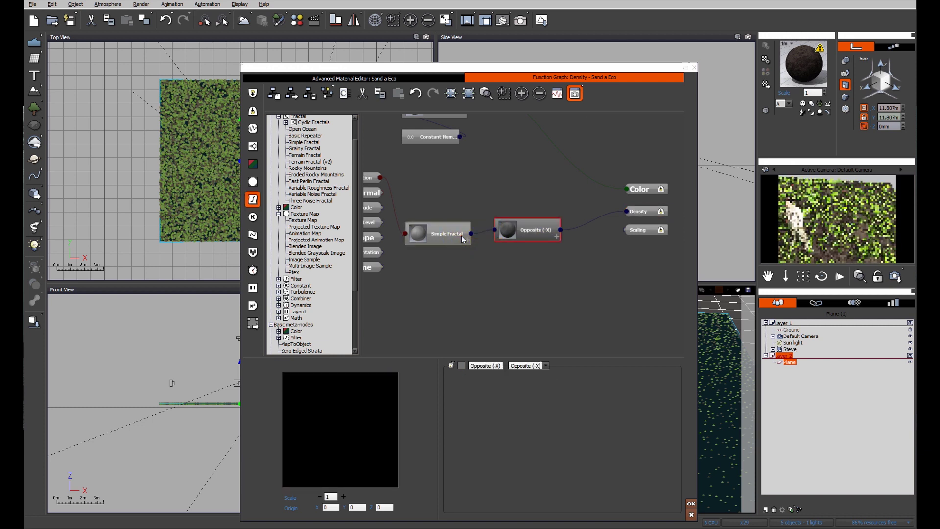
pyautogui.moveTo(522, 457); pyautogui.dragTo(549, 457)
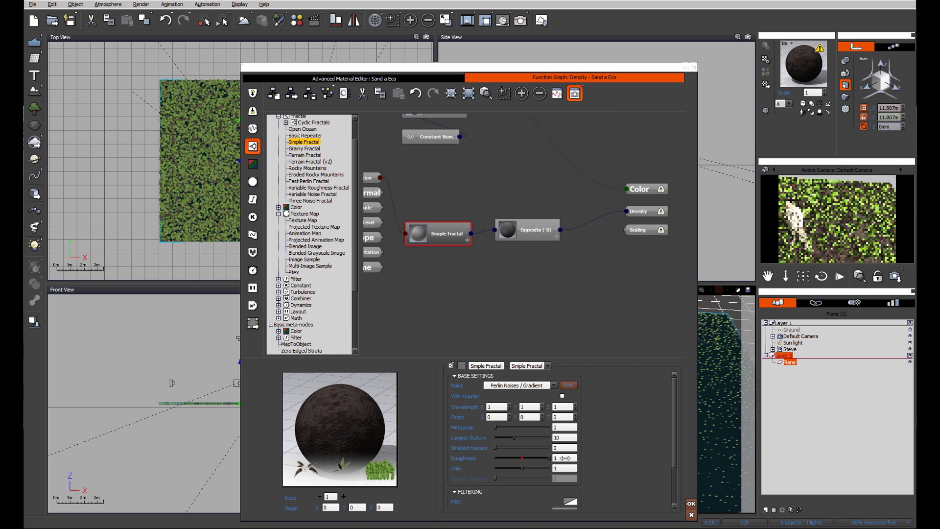
pyautogui.click(452, 365)
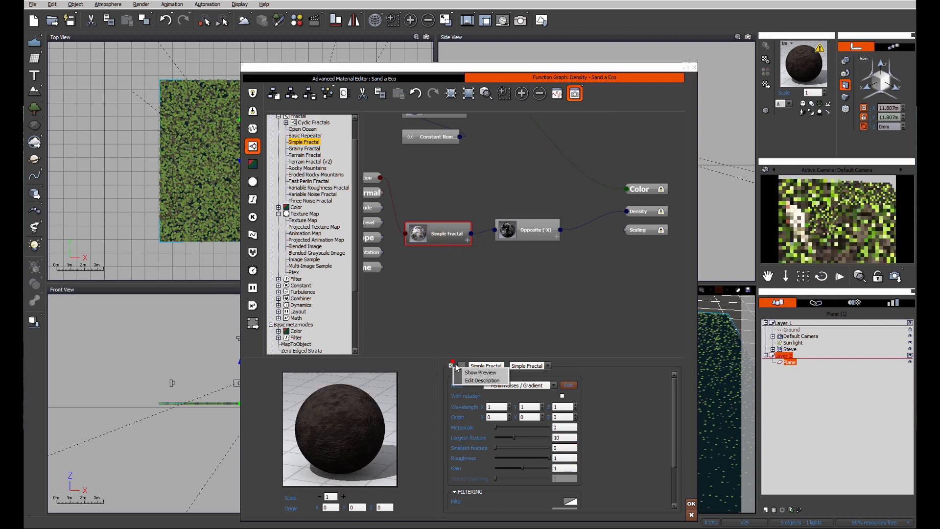
pyautogui.click(477, 379)
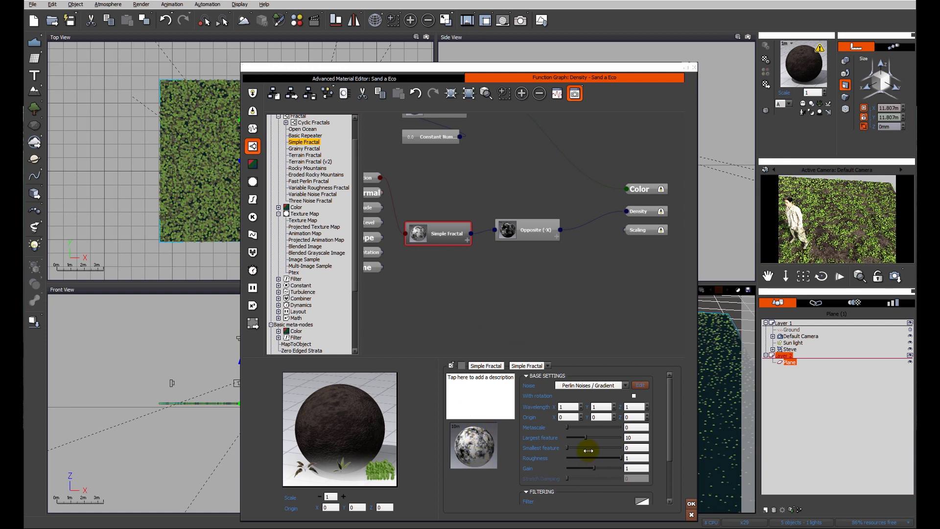
pyautogui.moveTo(592, 470); pyautogui.dragTo(601, 470)
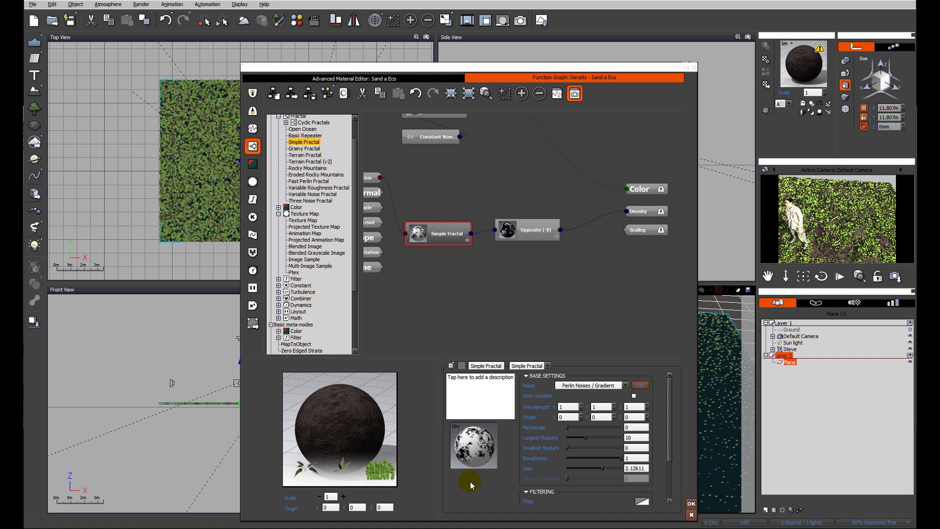
# Turn on dynamic population and return to the density function graph.
pyautogui.click(384, 78)
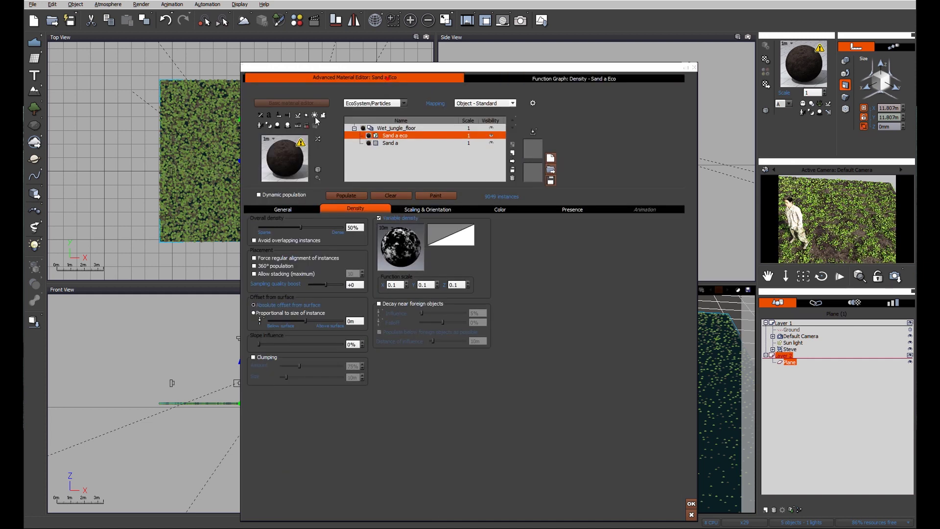
pyautogui.click(261, 194)
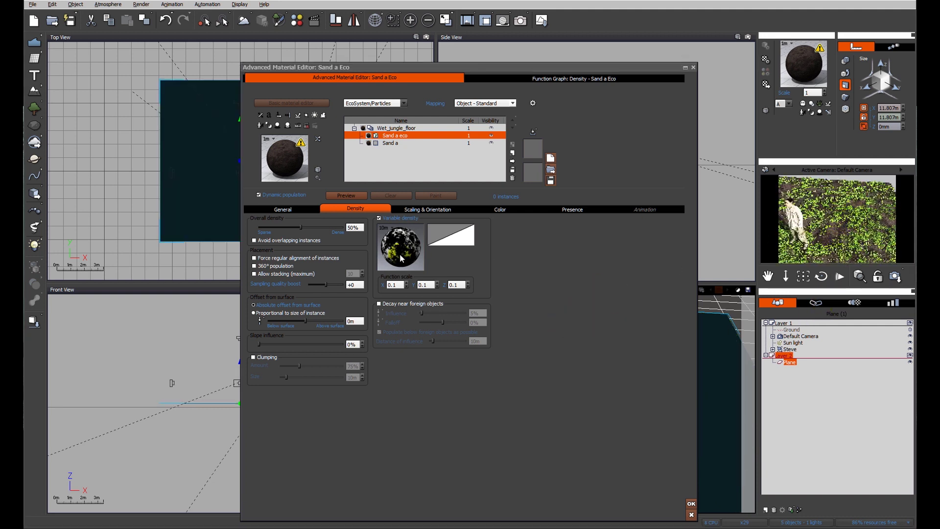
pyautogui.click(513, 79)
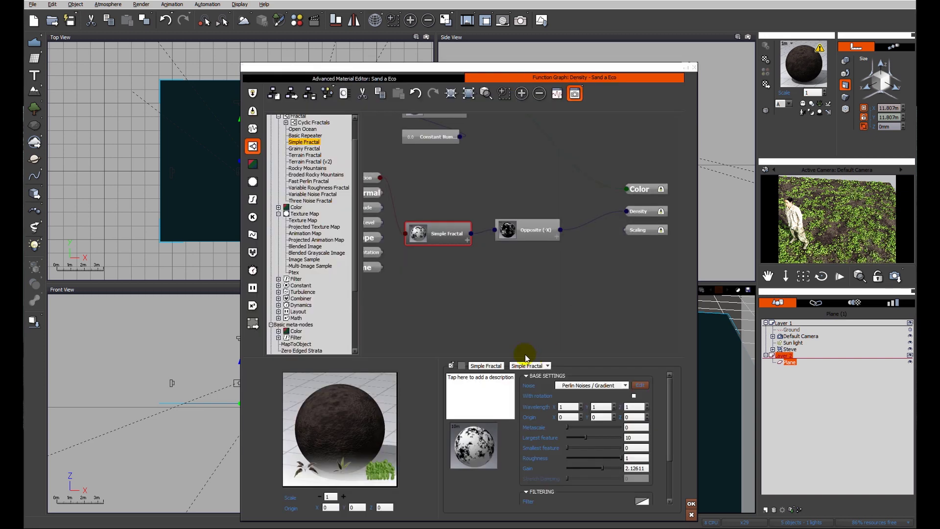
# Set the Simple Fractal's Largest feature to 37.1676.
pyautogui.moveTo(452, 240); pyautogui.dragTo(453, 232)
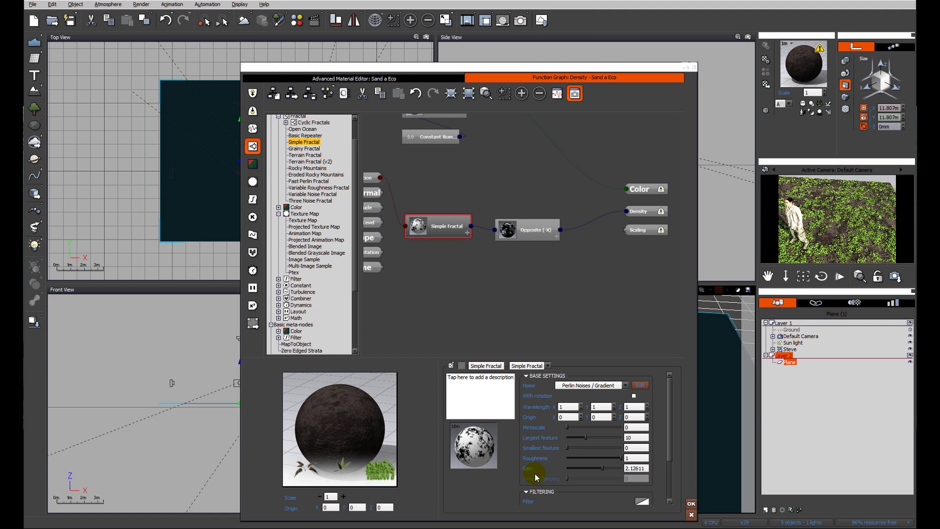
pyautogui.rightClick(536, 439)
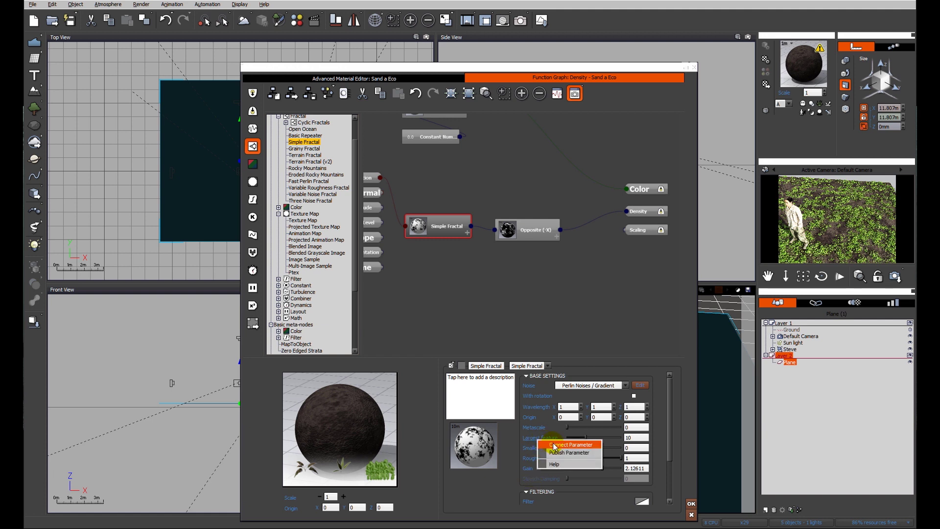
pyautogui.click(515, 313)
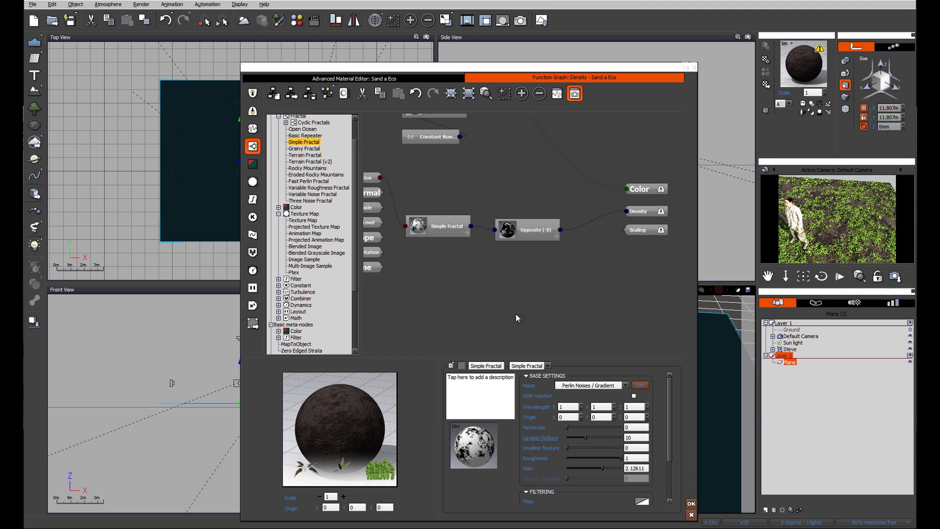
pyautogui.click(437, 227)
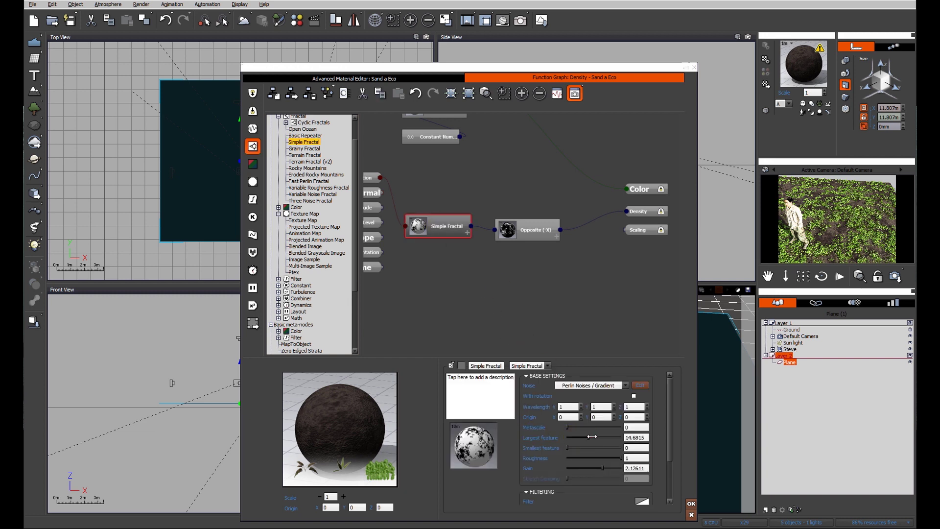
pyautogui.moveTo(592, 436); pyautogui.dragTo(598, 436)
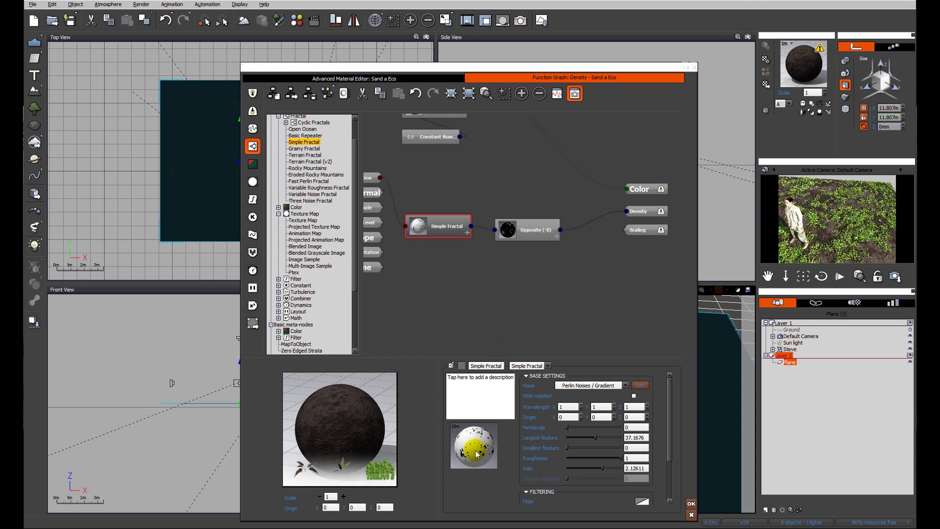
pyautogui.click(533, 232)
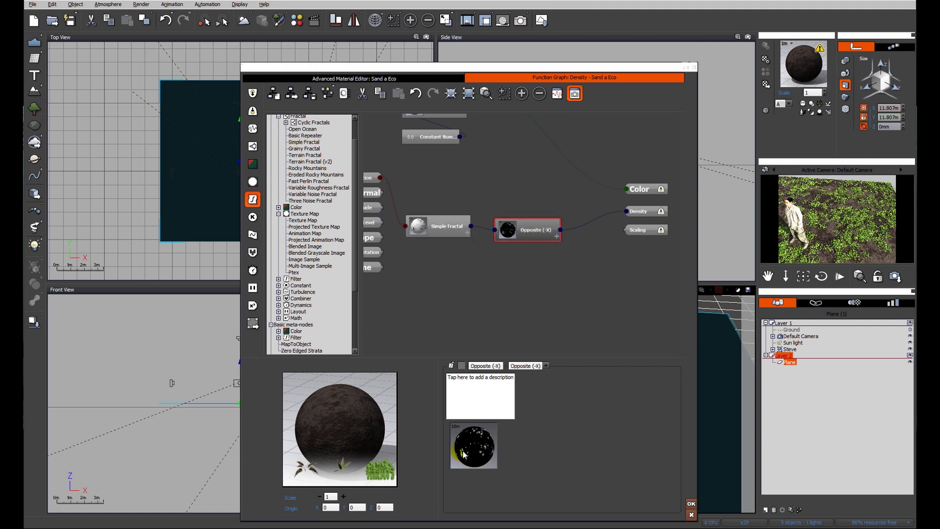
# Publish the Largest feature as 'Empty patch size' in the Distribution group.
pyautogui.click(440, 227)
pyautogui.rightClick(532, 439)
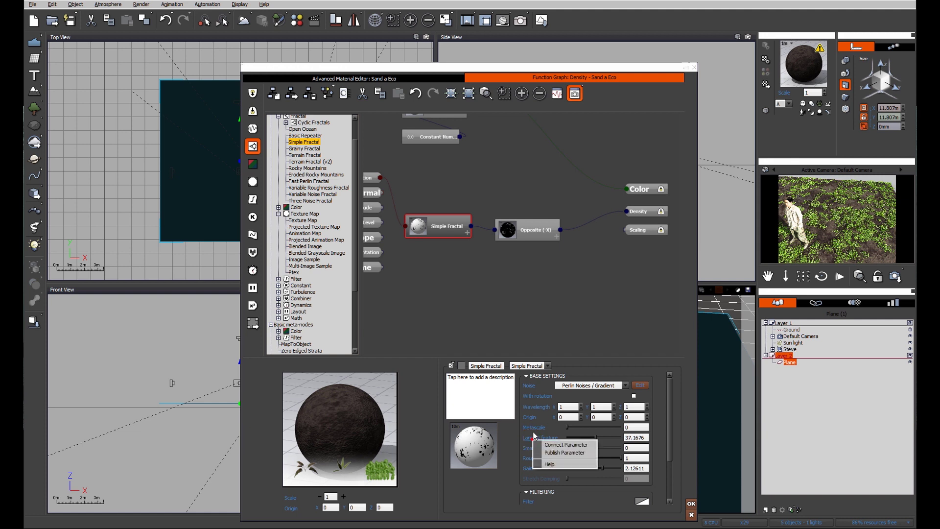
pyautogui.click(558, 453)
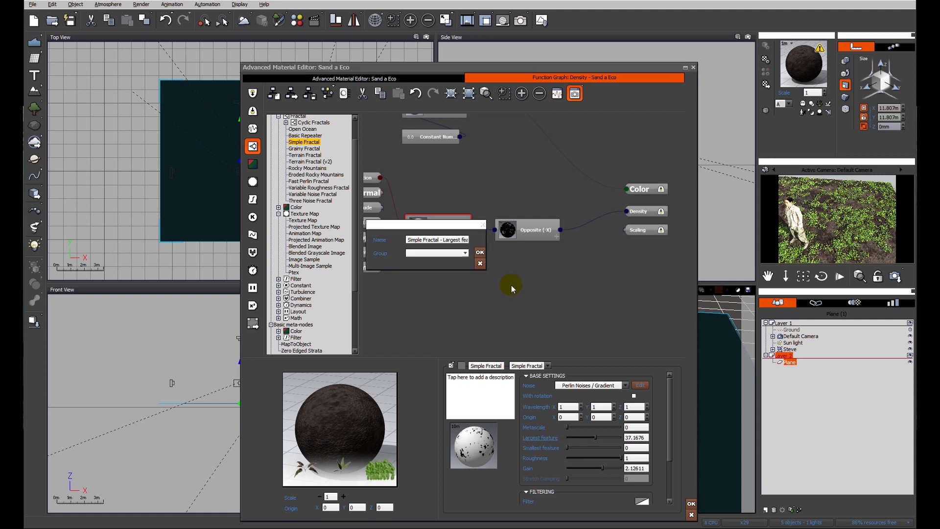
pyautogui.doubleClick(431, 240)
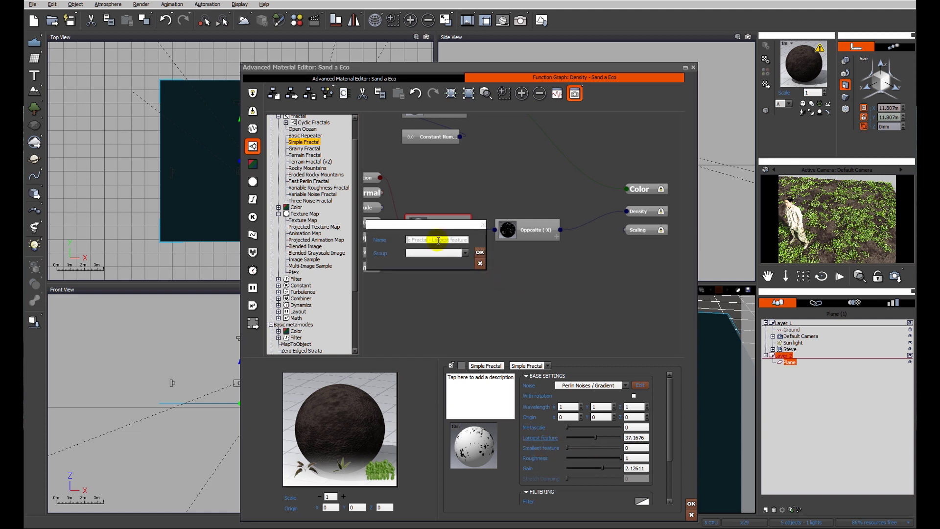
pyautogui.write('Empty patch size')
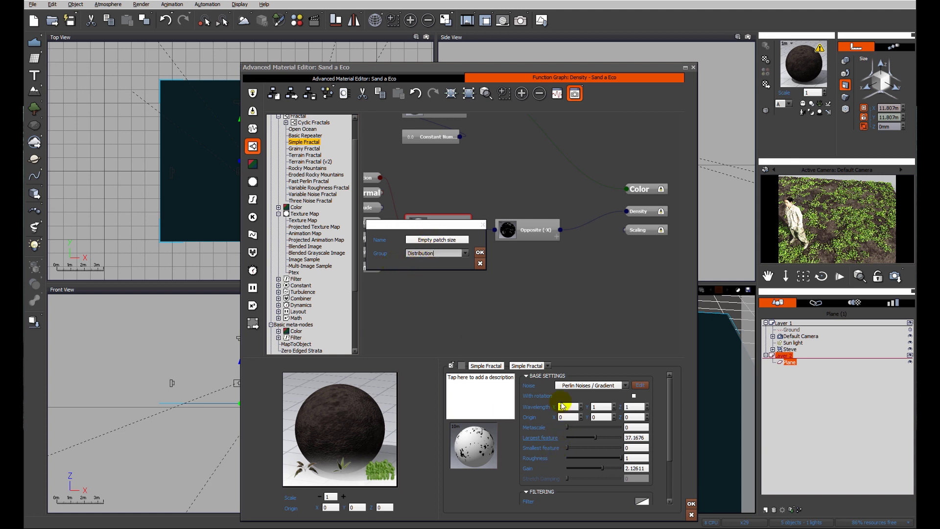
pyautogui.click(480, 253)
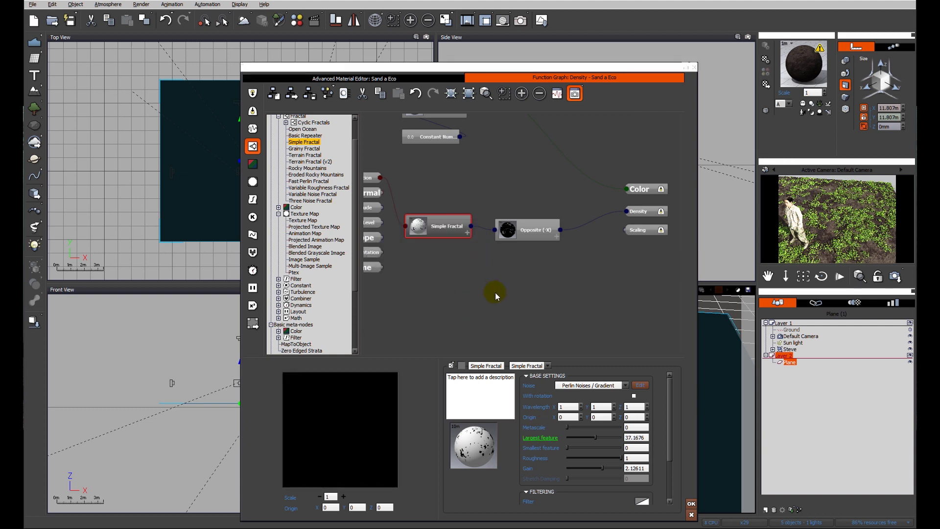
# Publish the fractal's Gain as 'Hard edge to patch' in the Distribution group.
pyautogui.rightClick(530, 470)
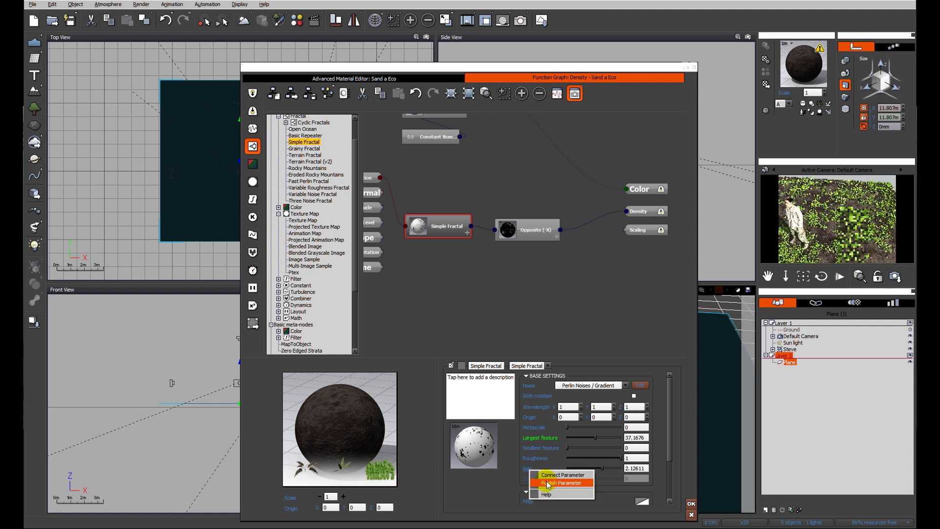
pyautogui.click(561, 482)
pyautogui.click(438, 239)
pyautogui.click(438, 239)
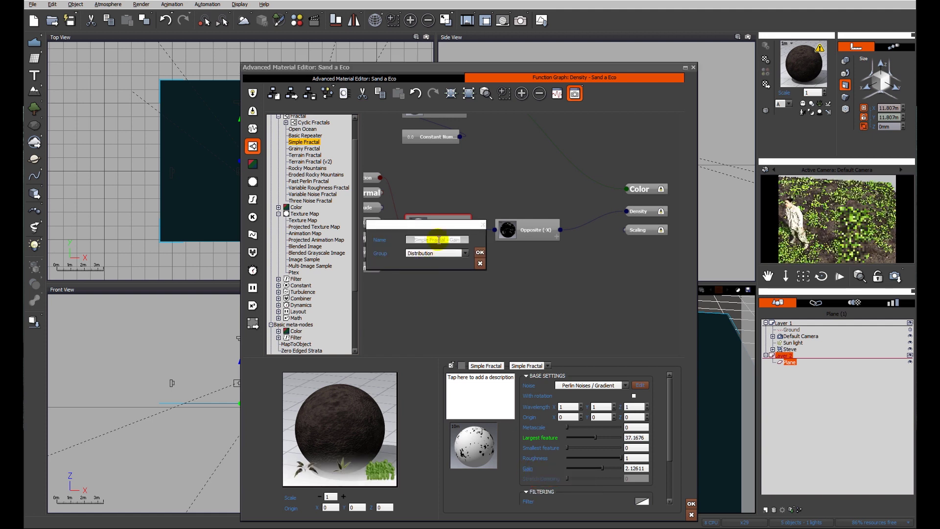
pyautogui.write('He')
pyautogui.write('rd edge to patc')
pyautogui.write('h')
pyautogui.click(479, 252)
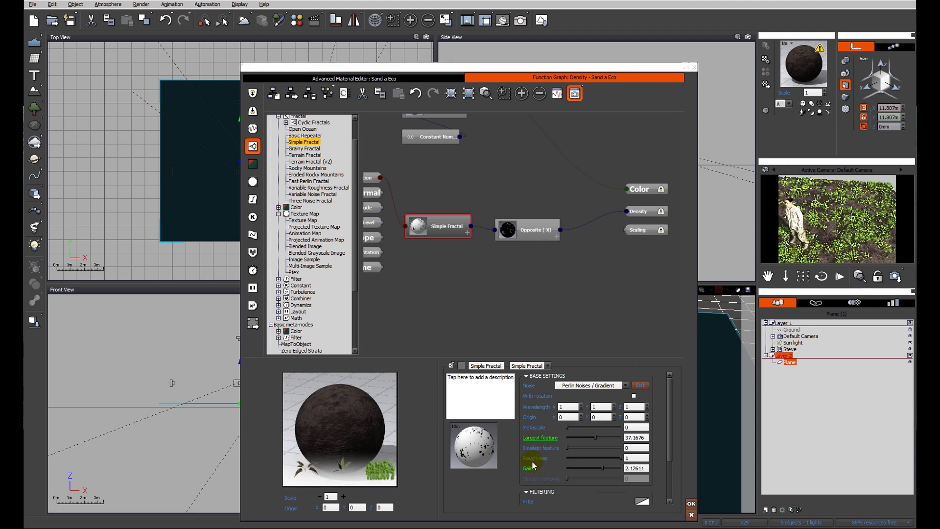
# Set the published Empty patch size to 255.047 and preview the repopulated ecosystem.
pyautogui.click(356, 78)
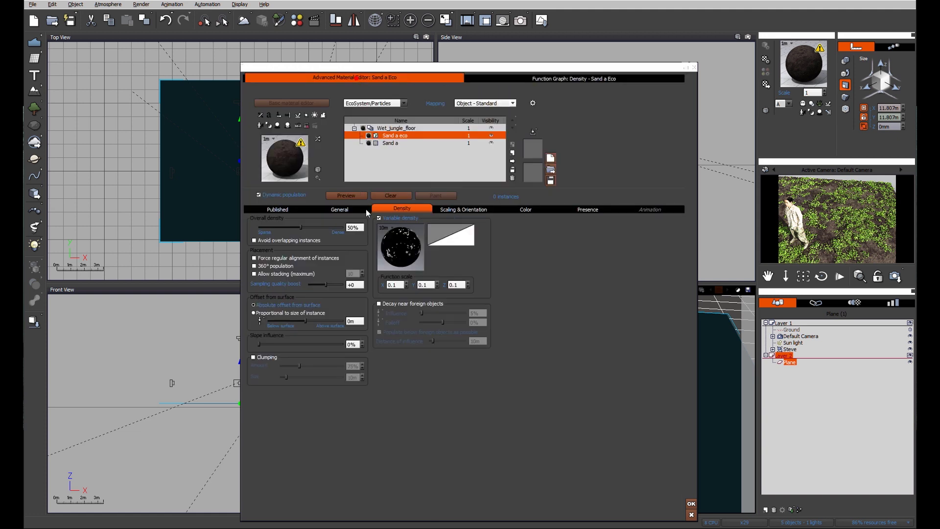
pyautogui.click(289, 208)
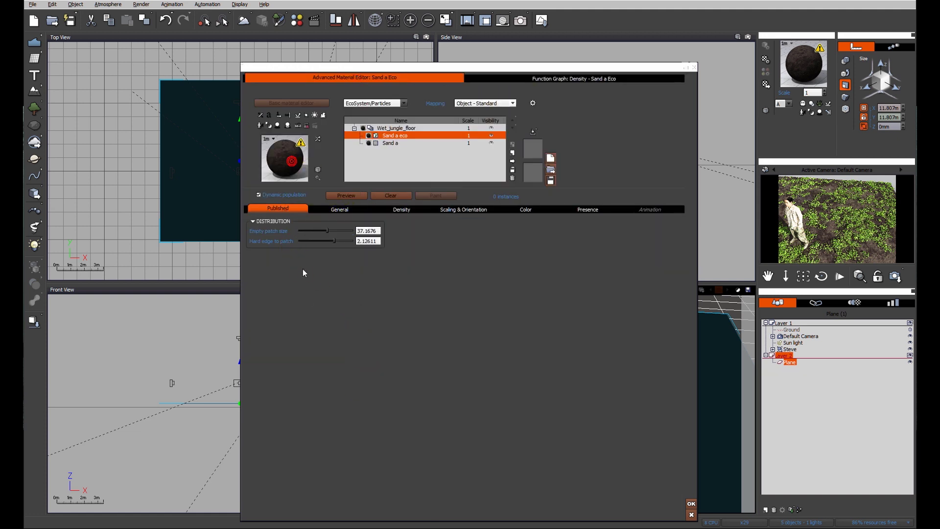
pyautogui.click(331, 231)
pyautogui.moveTo(331, 231); pyautogui.dragTo(309, 233)
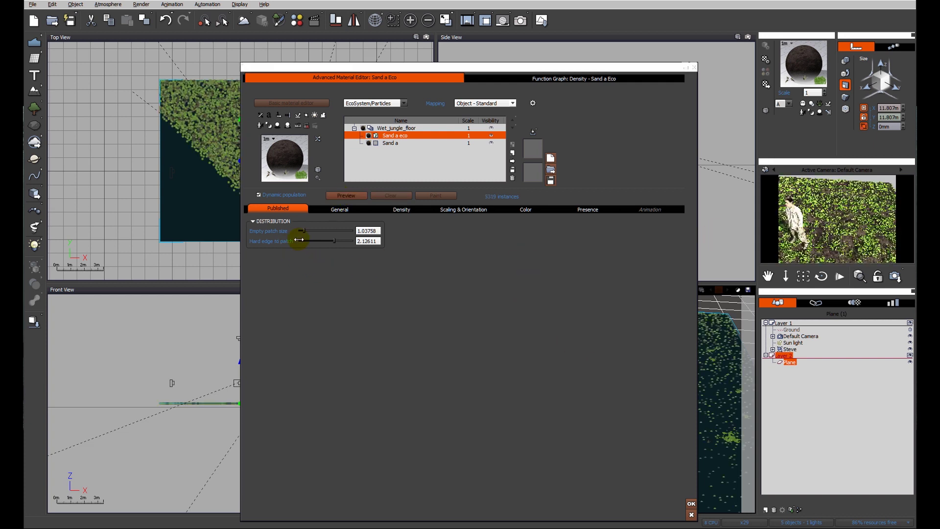
pyautogui.moveTo(304, 233); pyautogui.dragTo(343, 232)
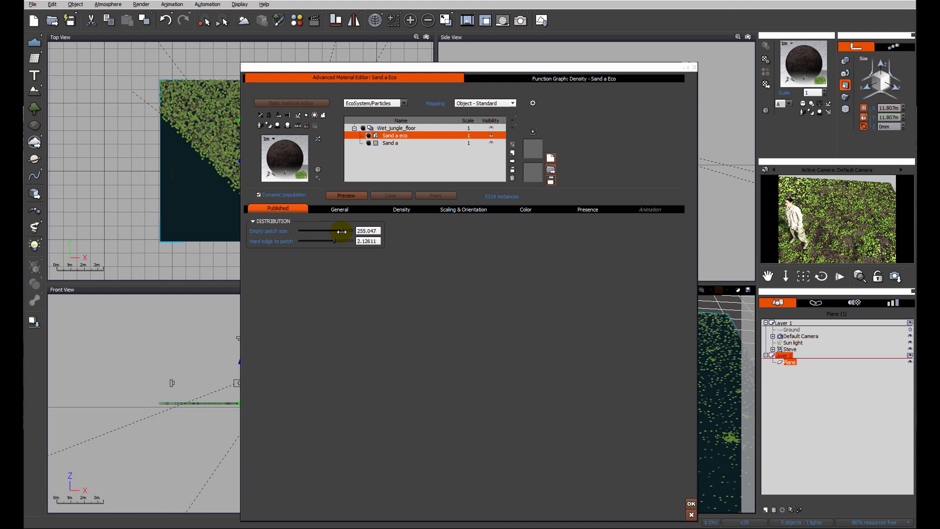
pyautogui.click(344, 195)
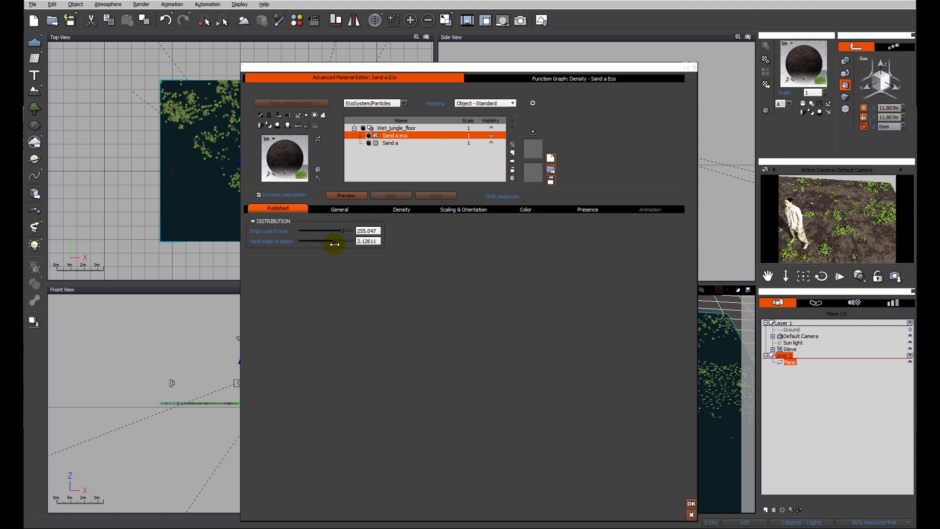
# Set Hard edge to patch to 0.148735, previewing to reach 1995 instances.
pyautogui.moveTo(337, 241); pyautogui.dragTo(353, 242)
pyautogui.click(346, 196)
pyautogui.moveTo(353, 242); pyautogui.dragTo(318, 245)
pyautogui.click(344, 197)
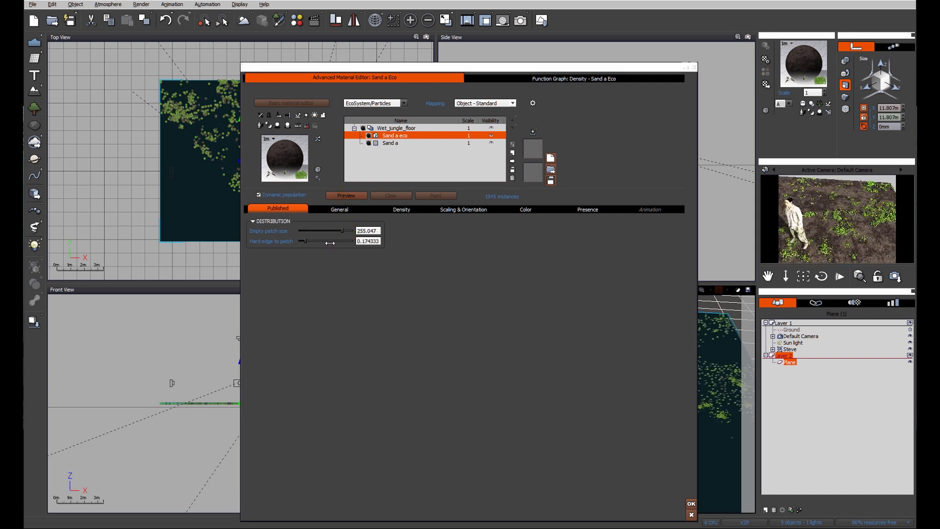
pyautogui.click(351, 197)
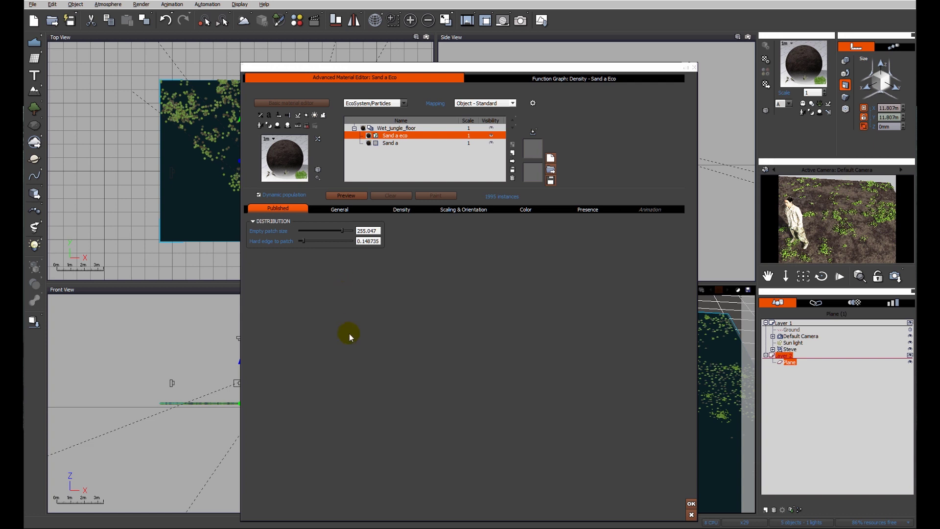
pyautogui.click(399, 209)
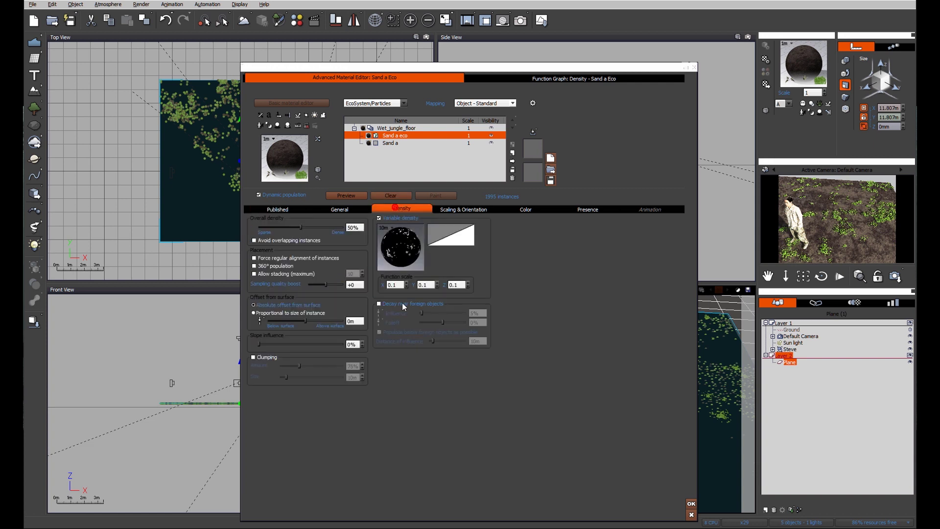
# Convert the Sand a layer into a second EcoSystem/Particles layer.
pyautogui.click(389, 143)
pyautogui.click(399, 92)
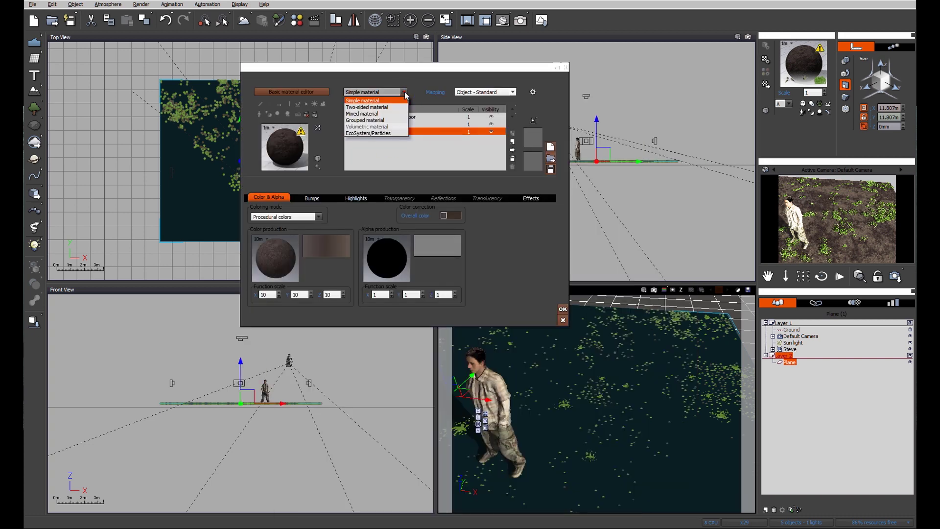
pyautogui.click(375, 132)
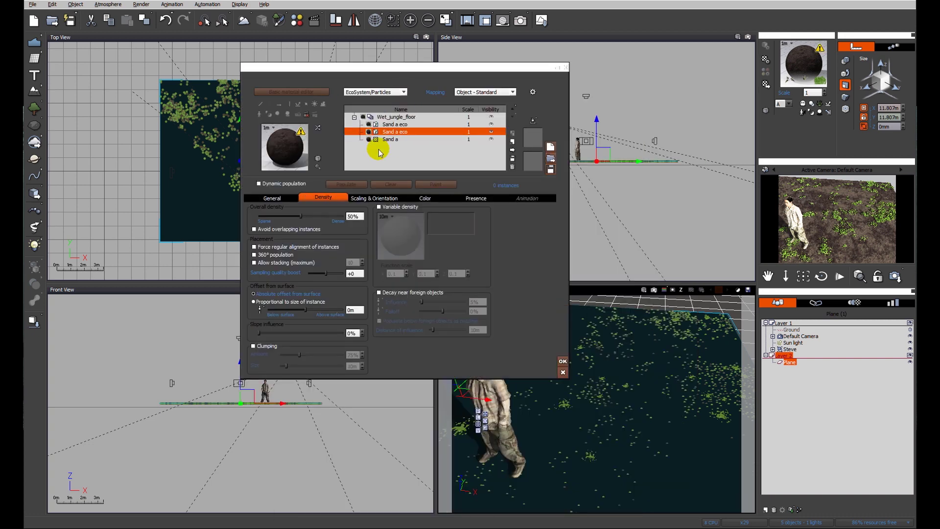
# Copy the first eco layer's patchy density function into the new layer's variable density.
pyautogui.click(391, 124)
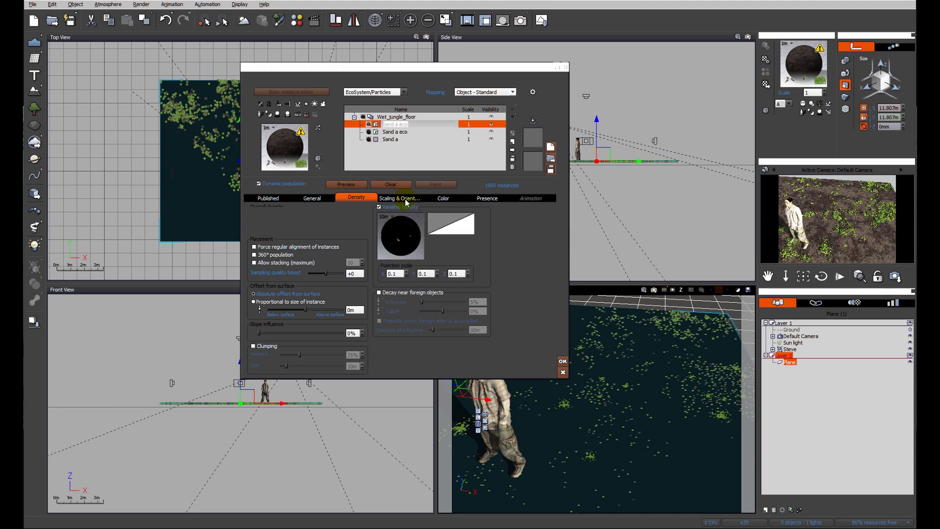
pyautogui.rightClick(398, 233)
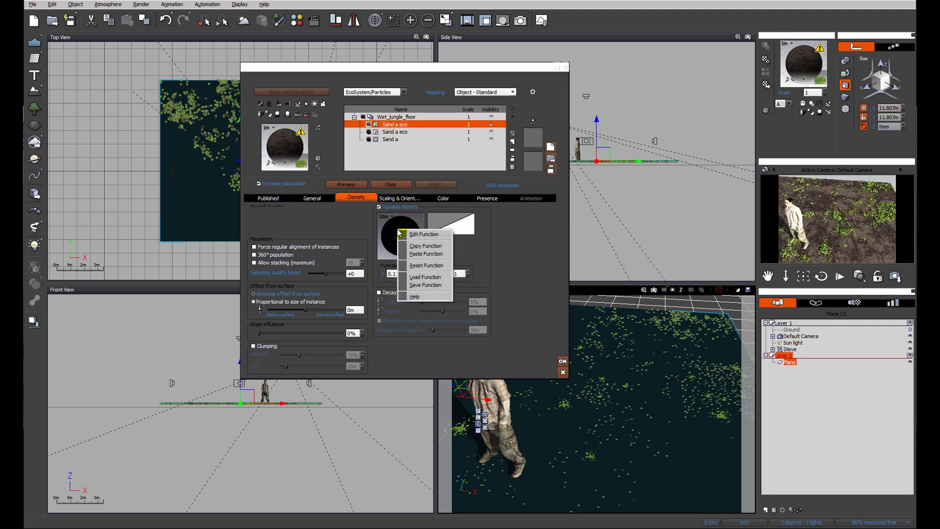
pyautogui.click(425, 253)
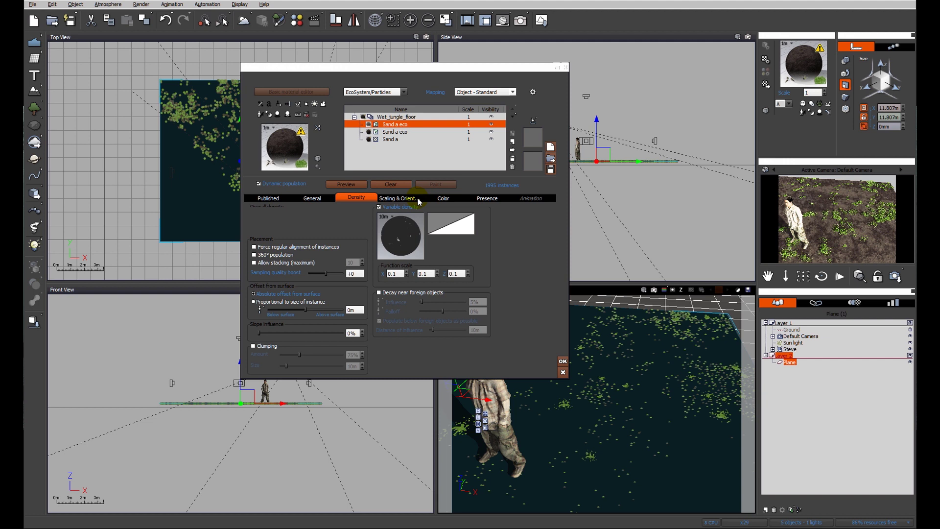
pyautogui.click(395, 133)
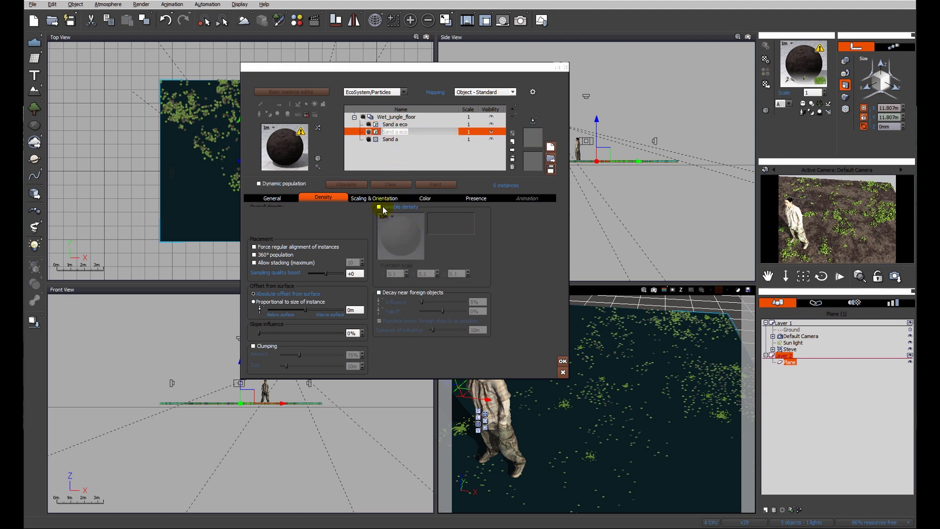
pyautogui.click(379, 206)
pyautogui.rightClick(394, 242)
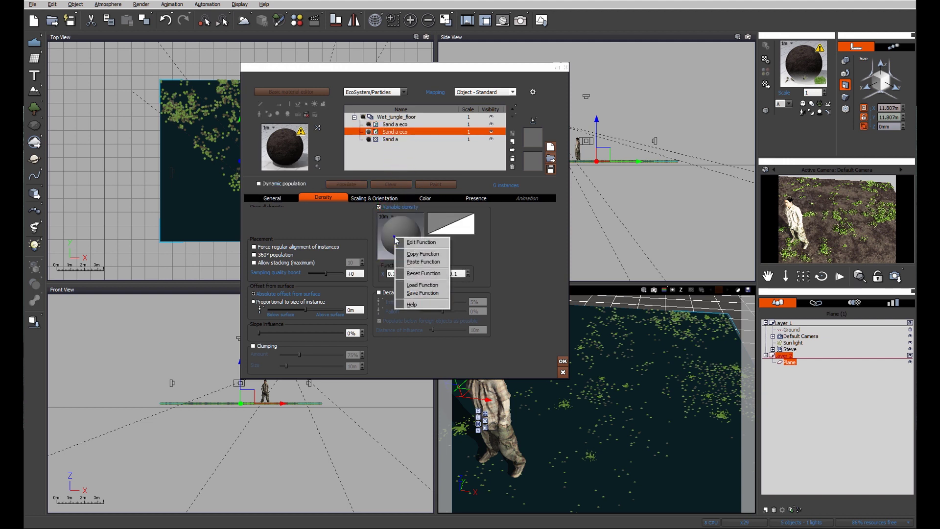
pyautogui.click(423, 254)
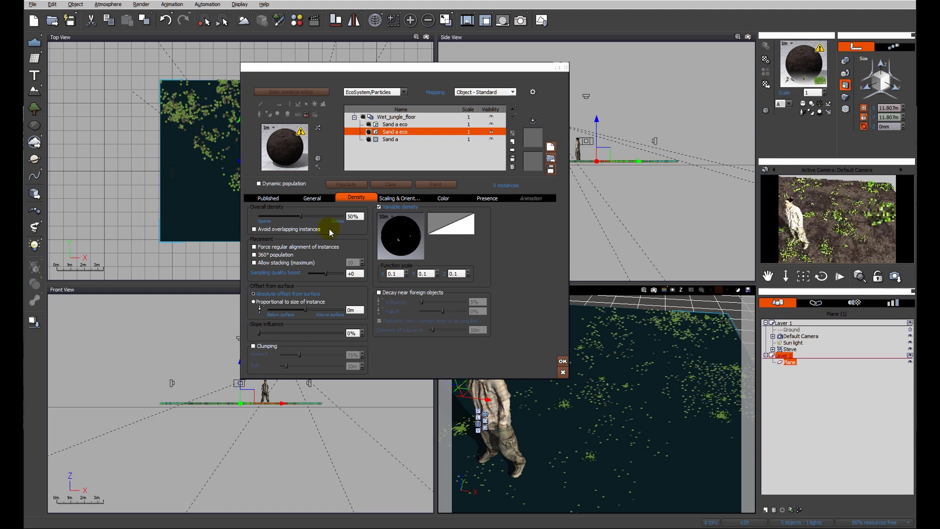
# Check the new layer's distribution settings and start adding objects to its population.
pyautogui.click(268, 197)
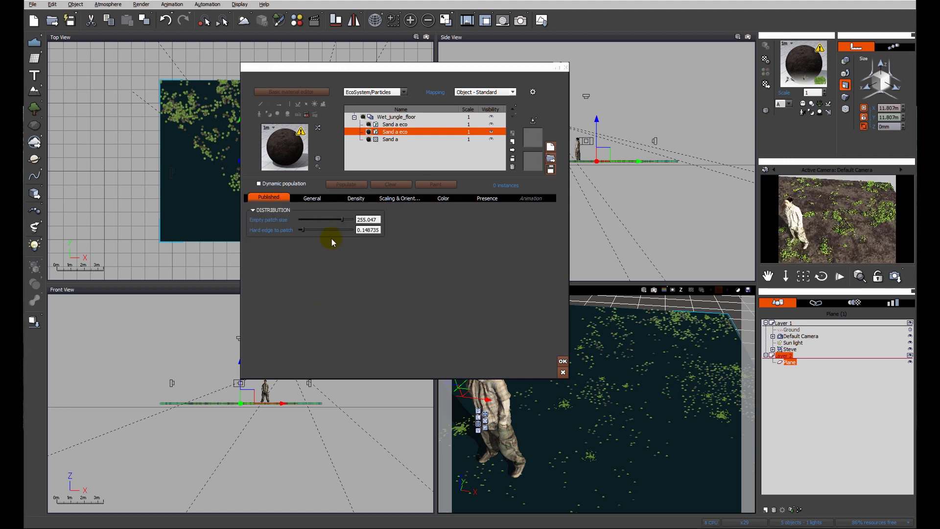
pyautogui.click(318, 198)
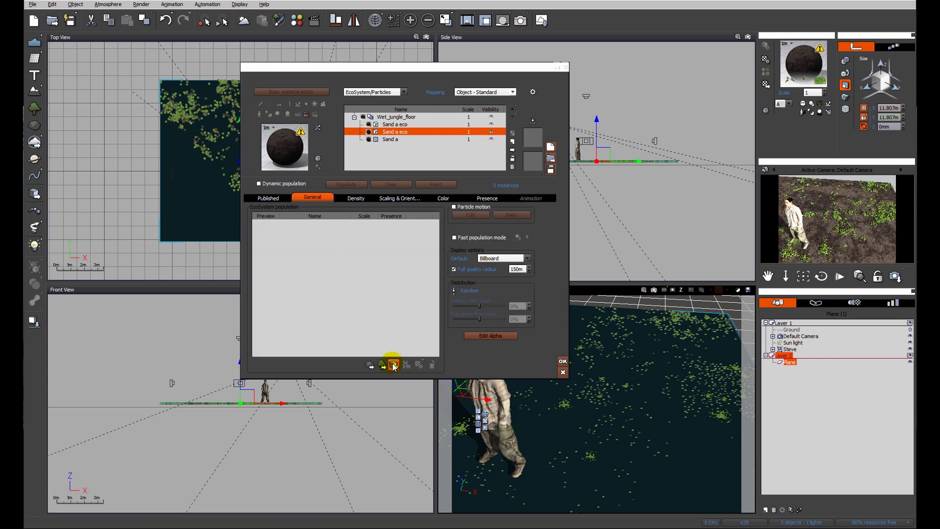
pyautogui.click(382, 290)
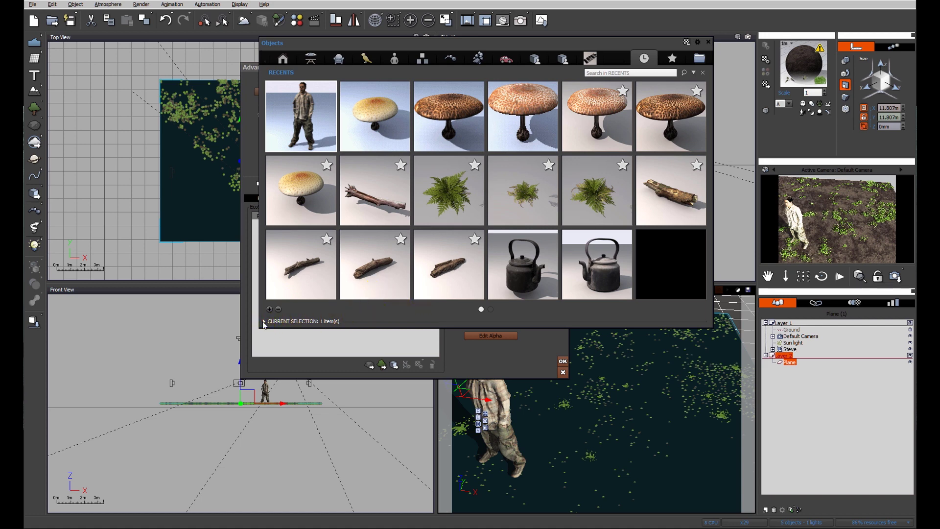
# Clear the old picks and add Shroom_2, Shroom_3 and Shroom_3_tall from Favorites, 33% each.
pyautogui.click(264, 322)
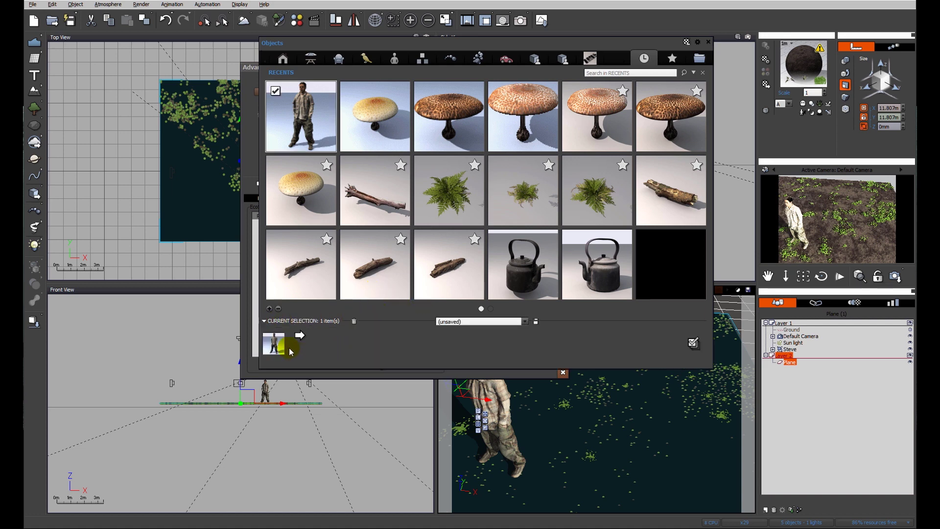
pyautogui.click(353, 322)
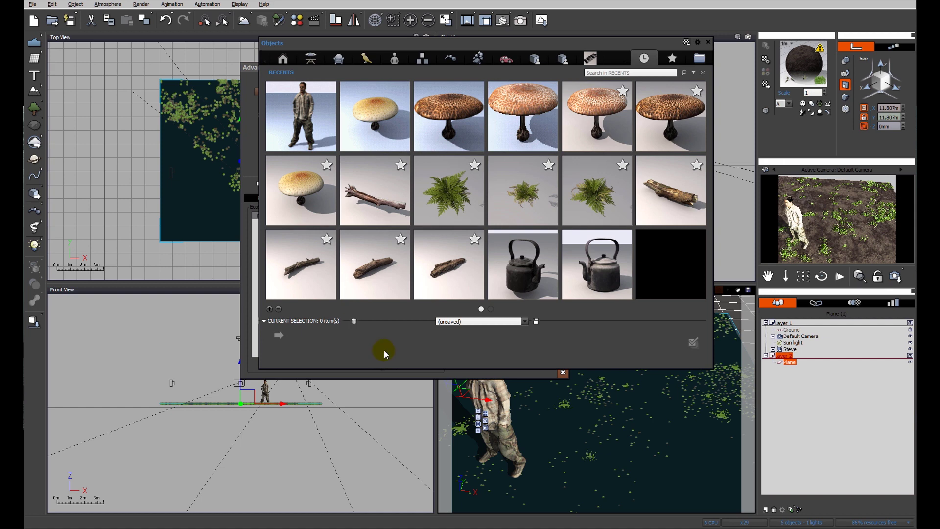
pyautogui.click(672, 58)
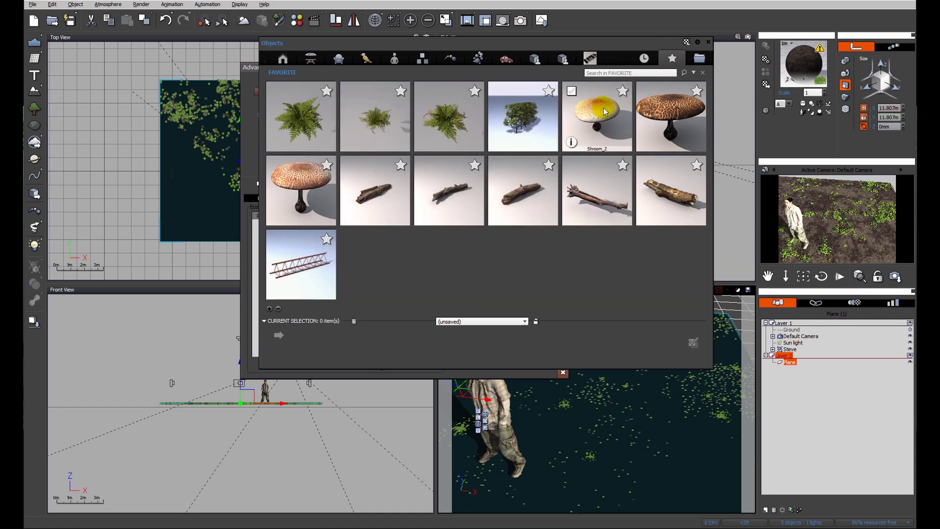
pyautogui.click(606, 108)
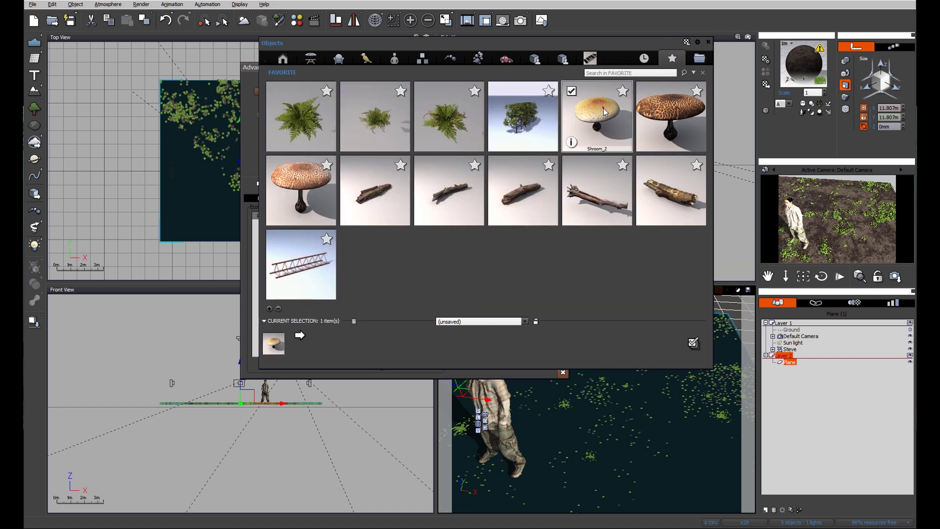
pyautogui.click(661, 122)
pyautogui.click(302, 196)
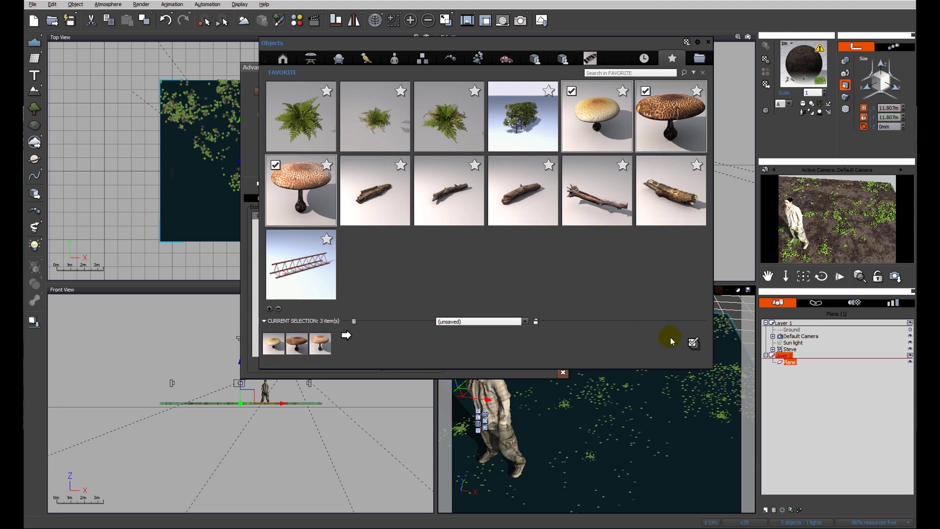
pyautogui.click(693, 342)
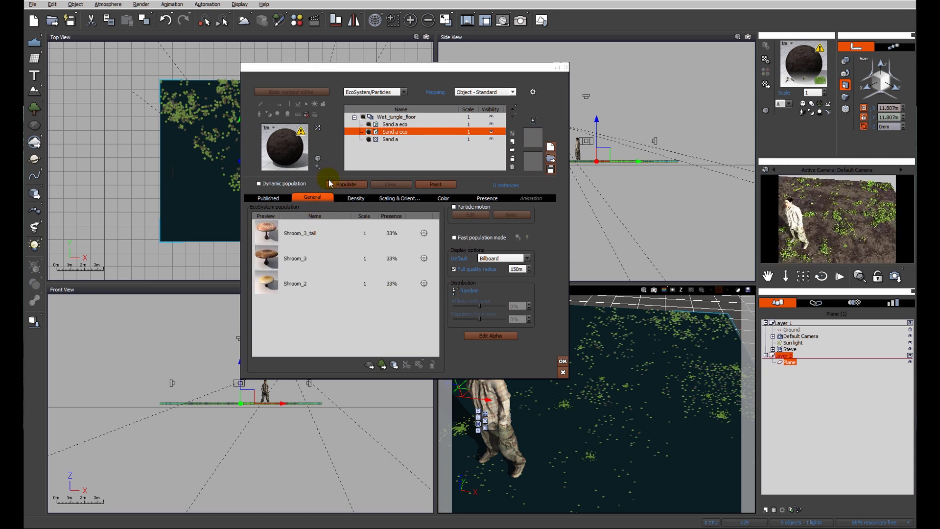
# Populate the mushroom layer without overlapping instances at 27% overall density, giving about 1580 instances.
pyautogui.click(341, 184)
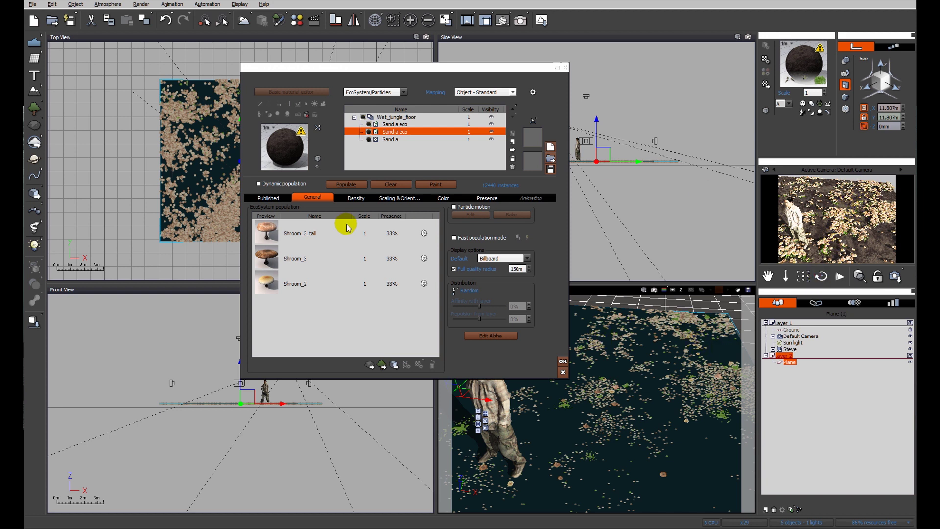
pyautogui.click(357, 198)
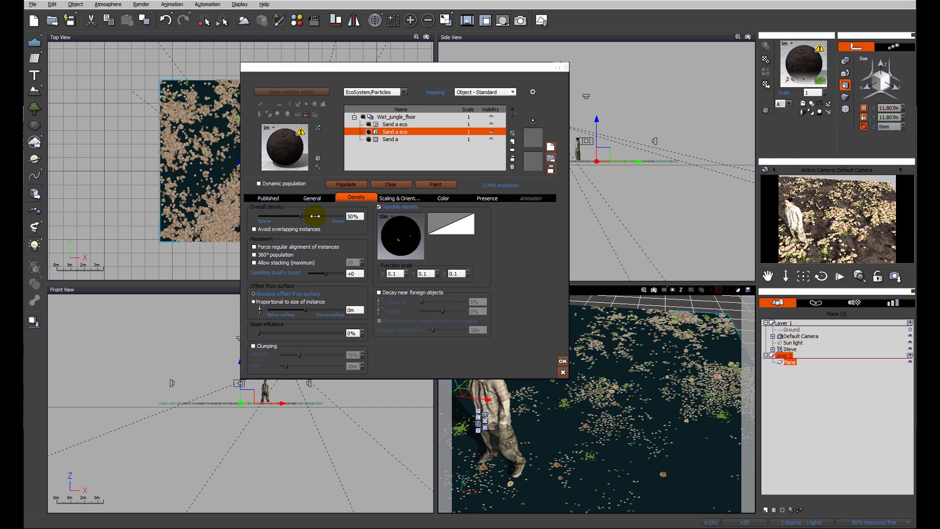
pyautogui.click(291, 229)
pyautogui.click(353, 184)
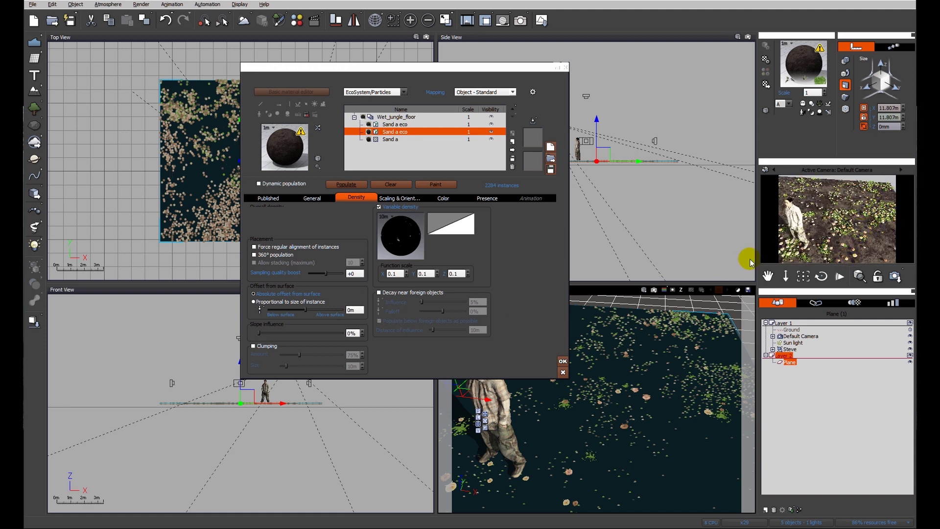
pyautogui.click(282, 201)
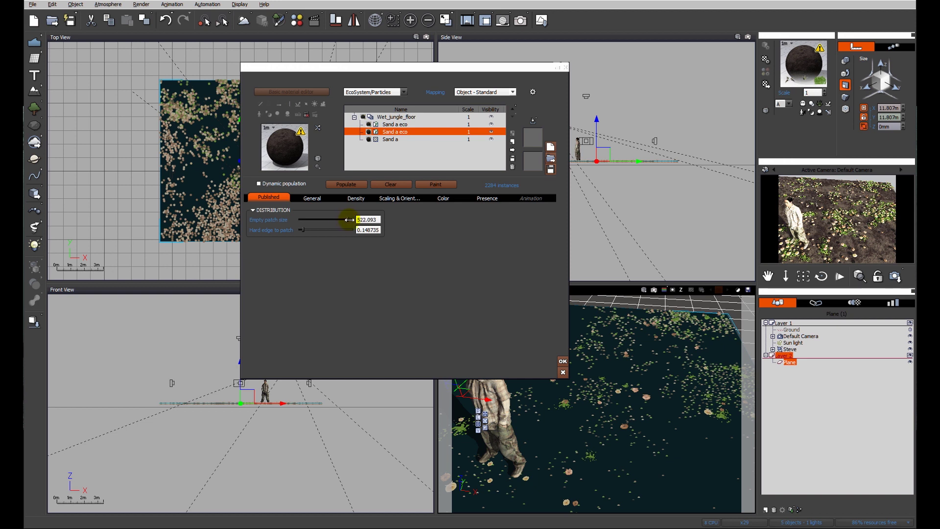
pyautogui.click(344, 185)
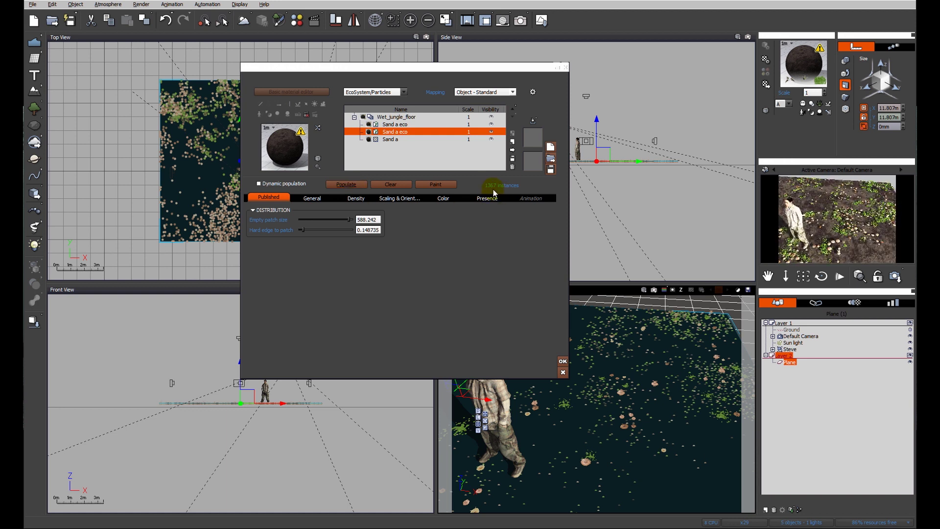
pyautogui.click(356, 199)
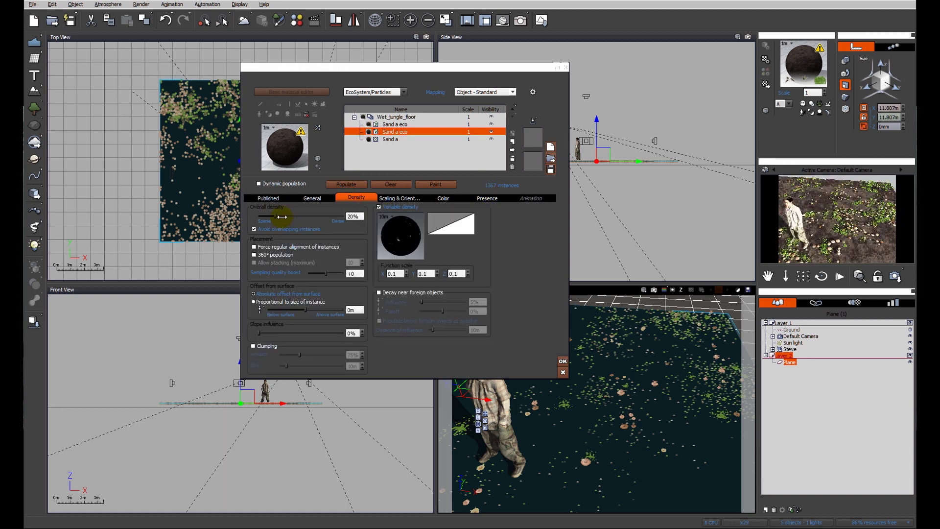
pyautogui.click(342, 186)
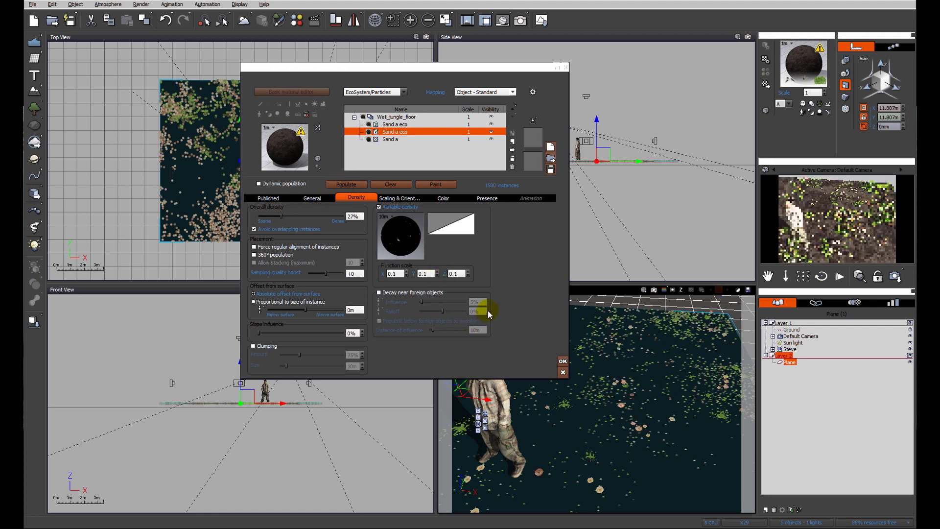
pyautogui.click(392, 140)
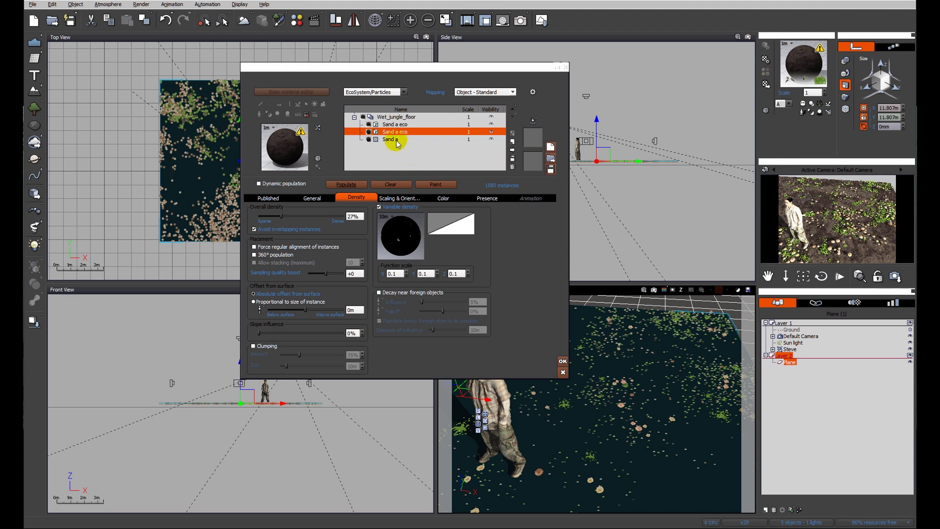
# Make Sand a an EcoSystem layer with the pasted density pattern and dynamic population.
pyautogui.click(404, 92)
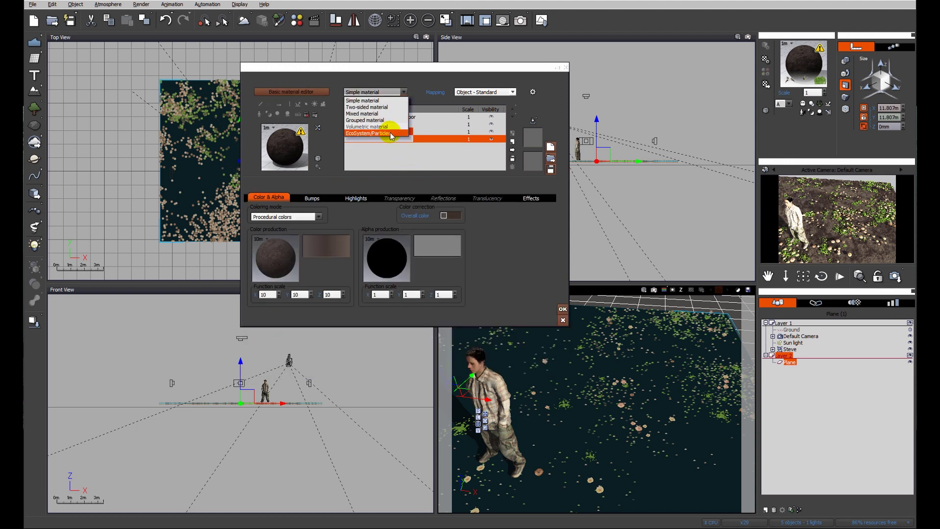
pyautogui.click(377, 133)
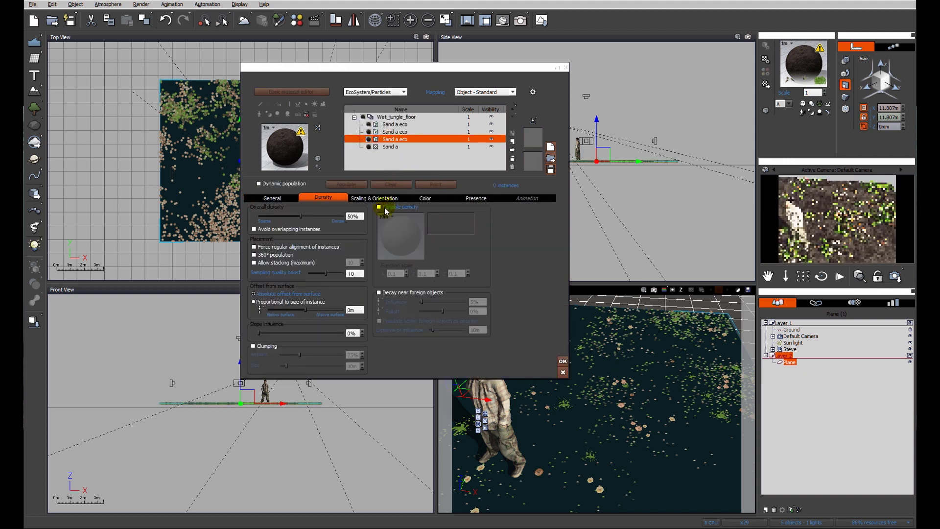
pyautogui.click(383, 207)
pyautogui.rightClick(393, 231)
pyautogui.click(414, 255)
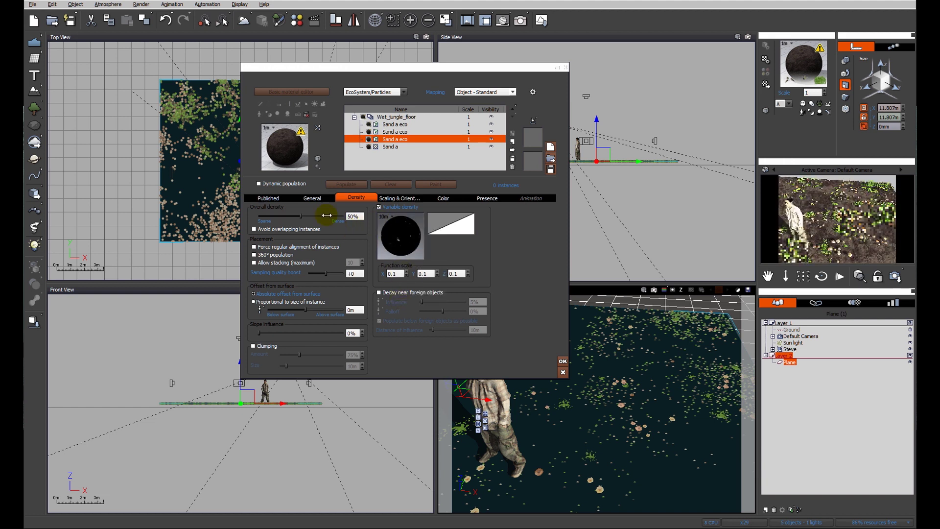
pyautogui.click(259, 184)
pyautogui.click(301, 197)
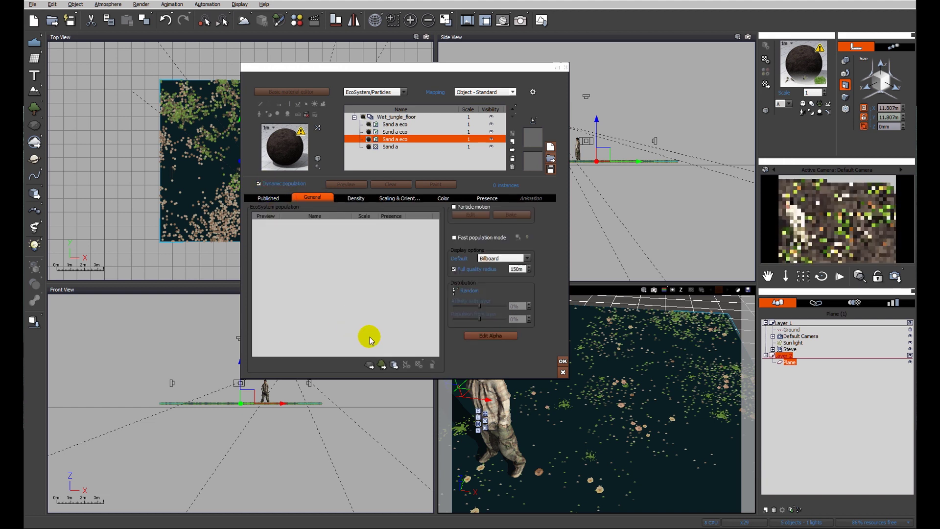
# Populate it with bark2_200k, branch1_200k, branch5_200k and wood_stick_08_100k from Favorites.
pyautogui.click(393, 364)
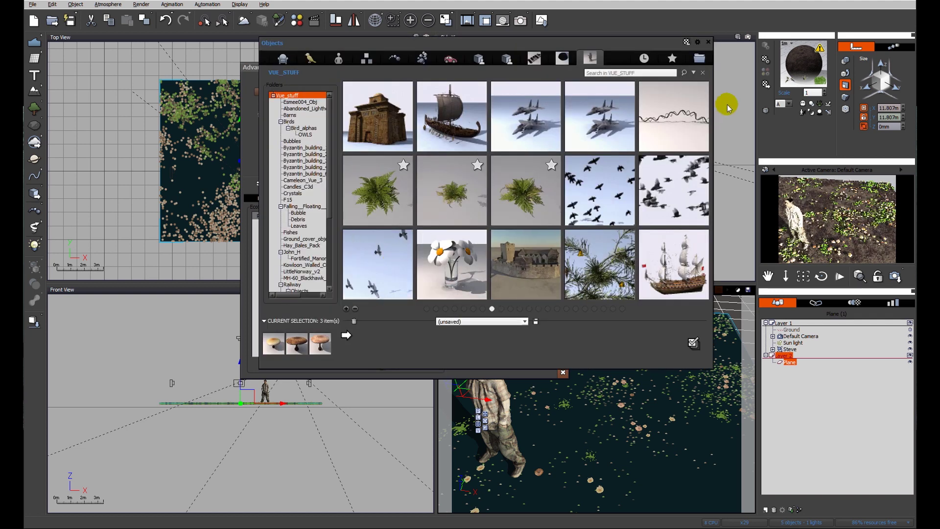
pyautogui.click(671, 58)
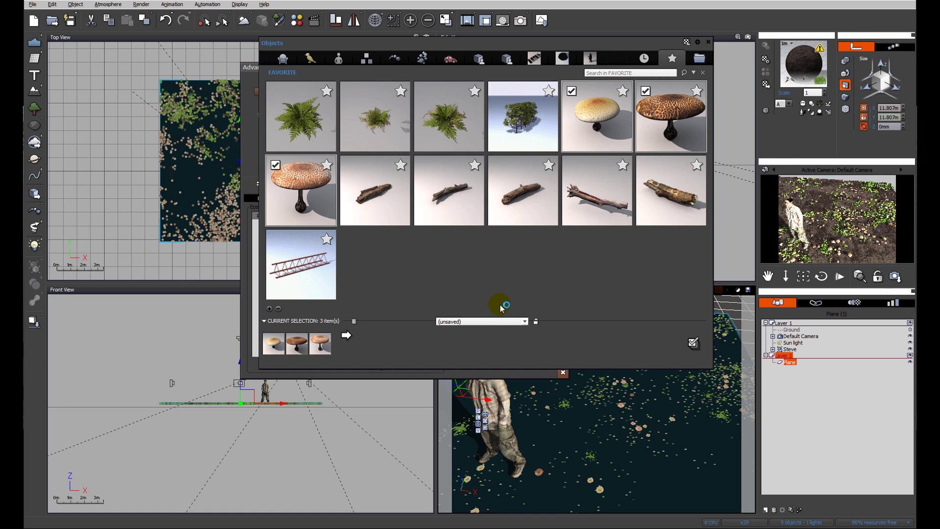
pyautogui.click(355, 321)
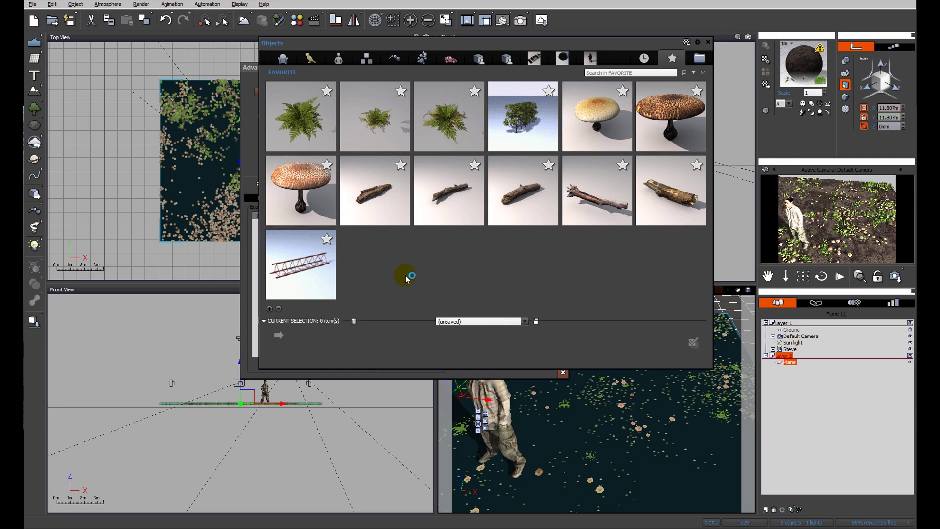
pyautogui.click(350, 165)
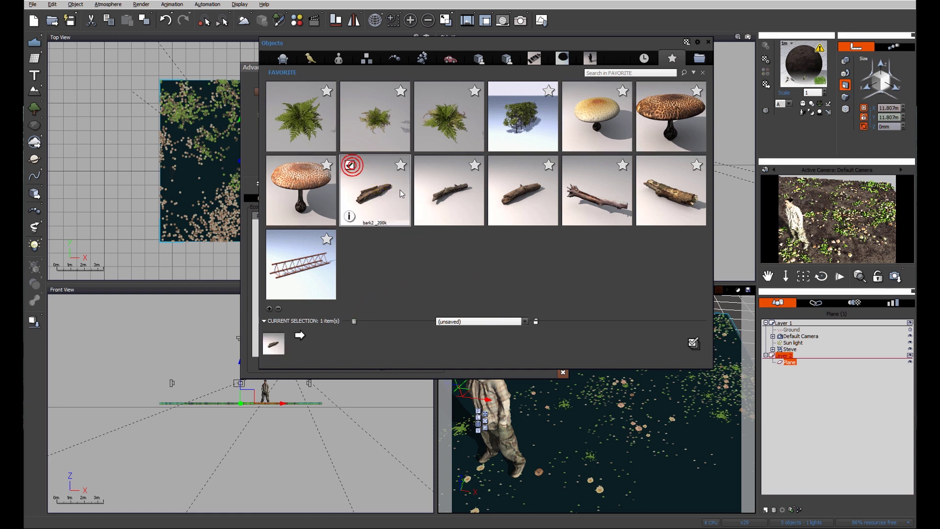
pyautogui.click(424, 166)
pyautogui.click(498, 166)
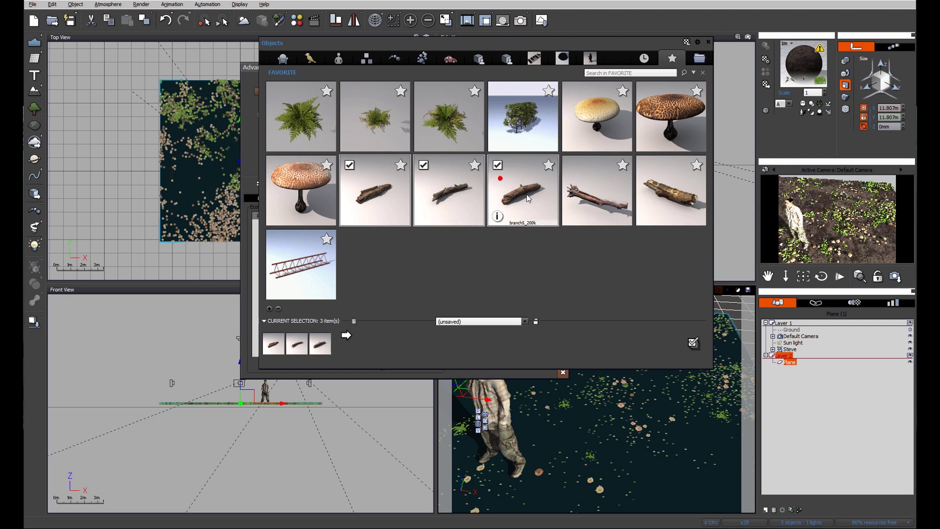
pyautogui.click(661, 185)
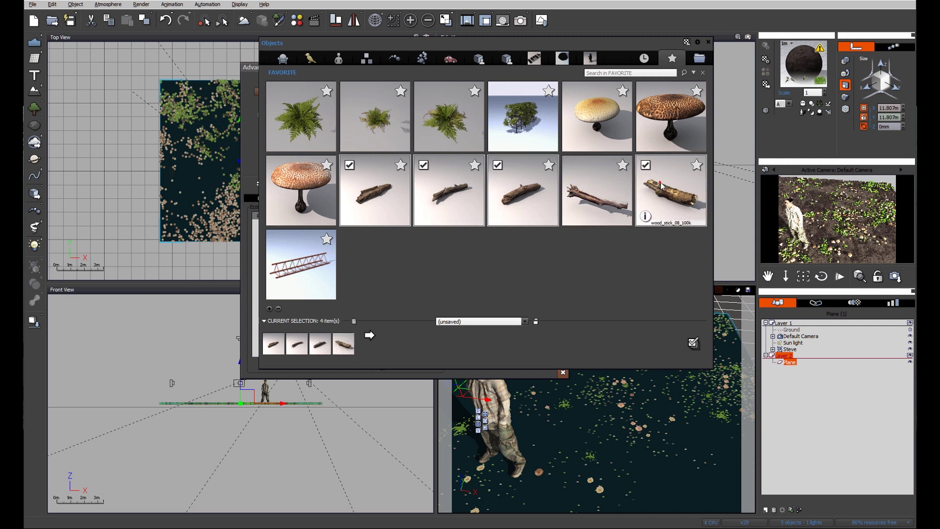
pyautogui.click(537, 283)
pyautogui.click(692, 344)
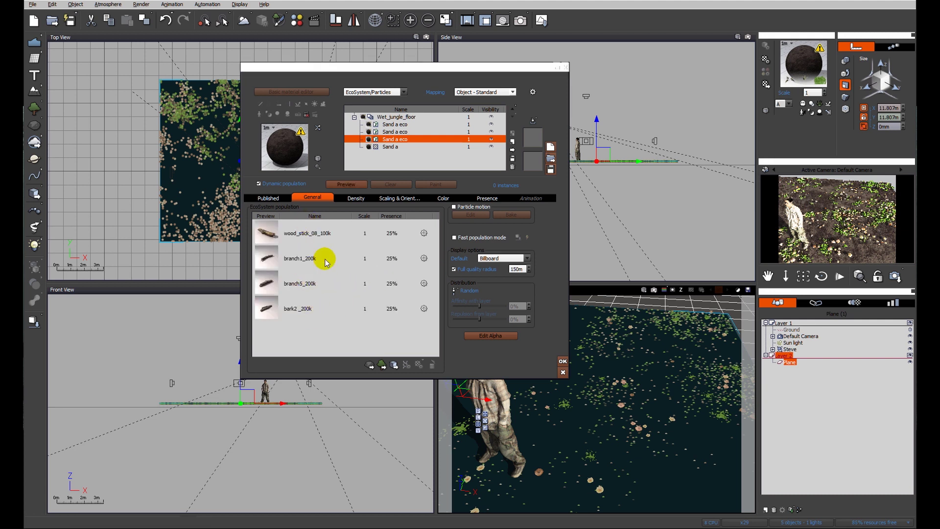
# Lower the branch layer's overall density and shrink its empty patch size to 50.3705, previewing each change.
pyautogui.click(356, 197)
pyautogui.moveTo(318, 215); pyautogui.dragTo(294, 219)
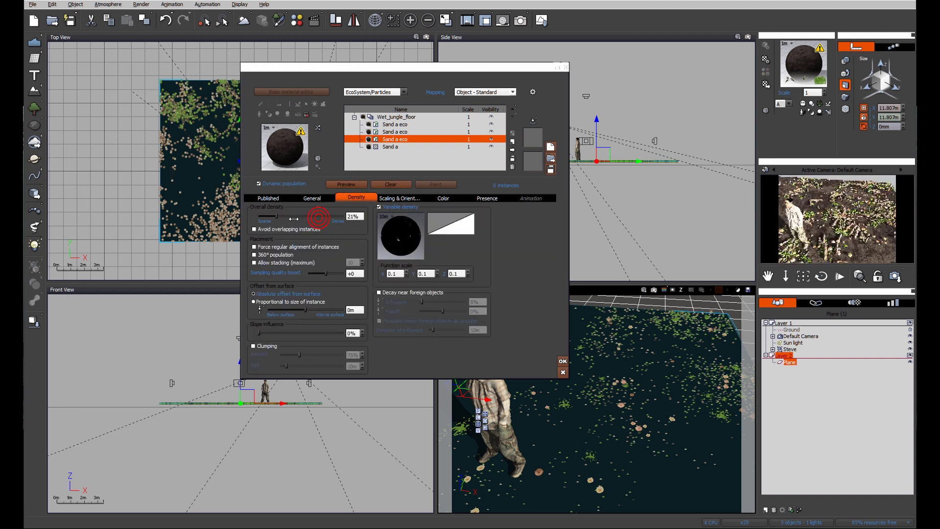
pyautogui.click(345, 184)
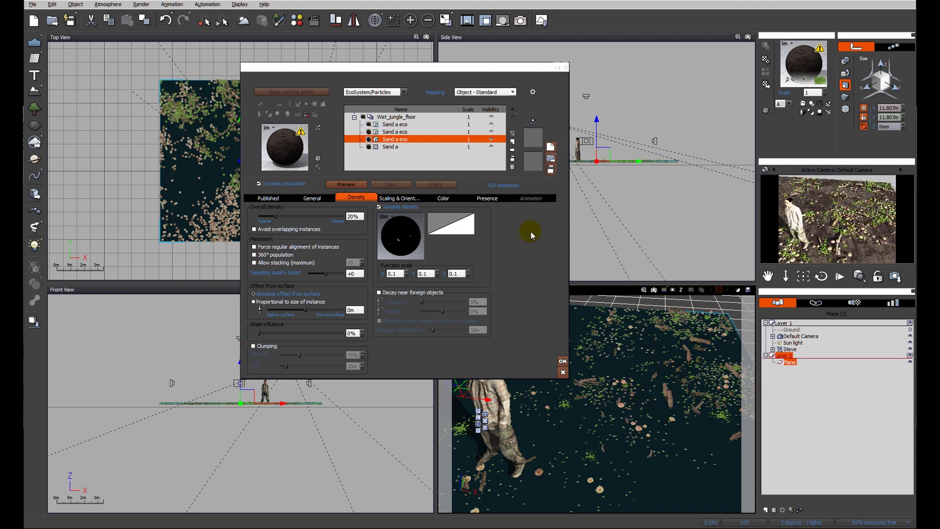
pyautogui.click(391, 197)
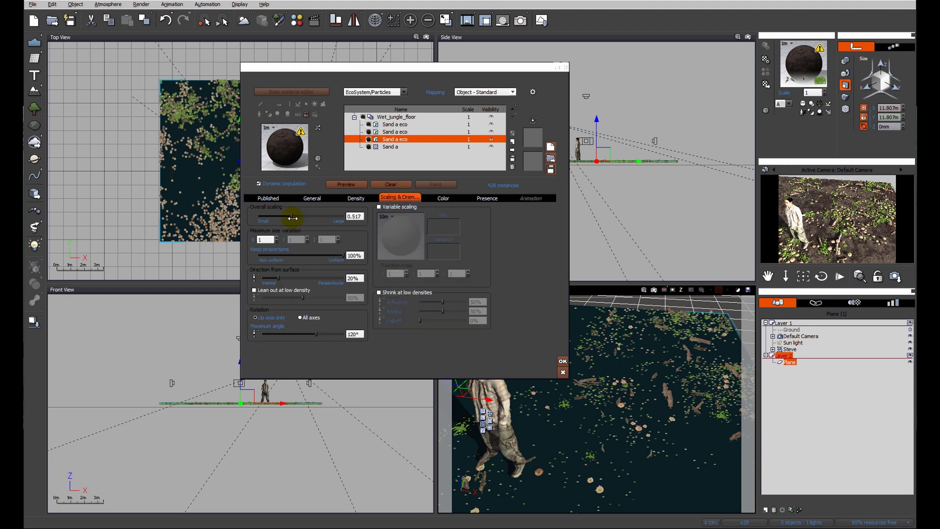
pyautogui.click(346, 185)
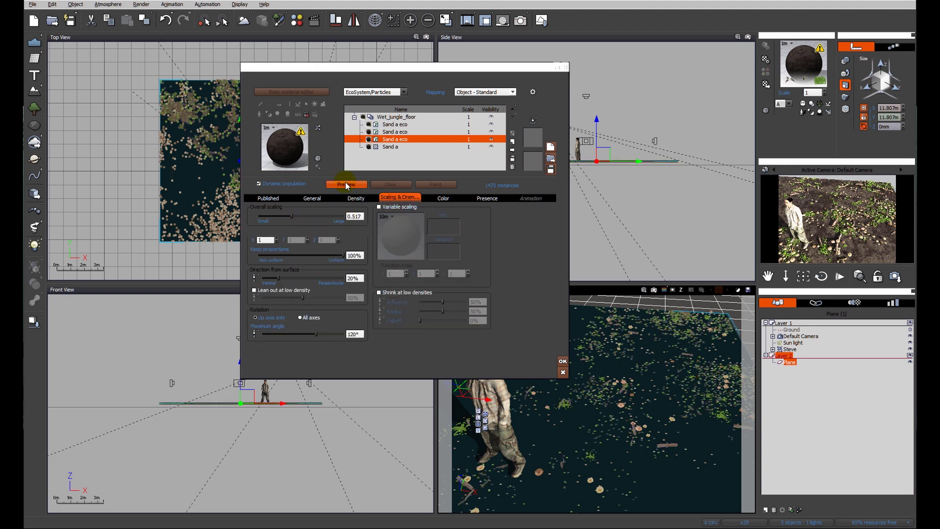
pyautogui.click(273, 198)
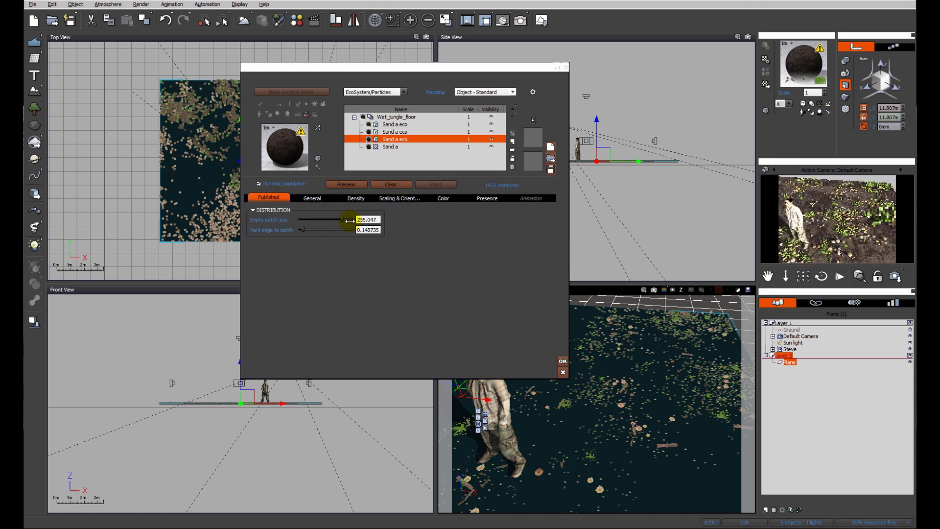
pyautogui.moveTo(346, 220); pyautogui.dragTo(333, 220)
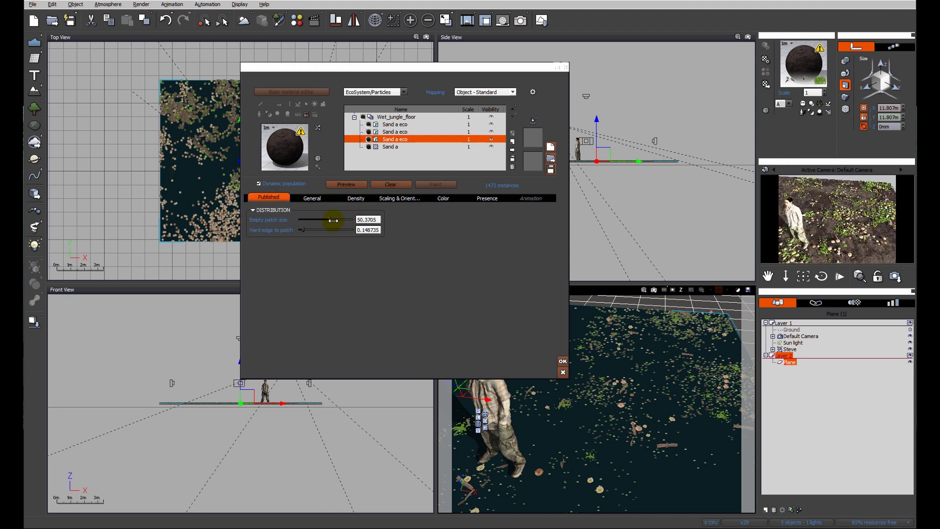
pyautogui.click(349, 184)
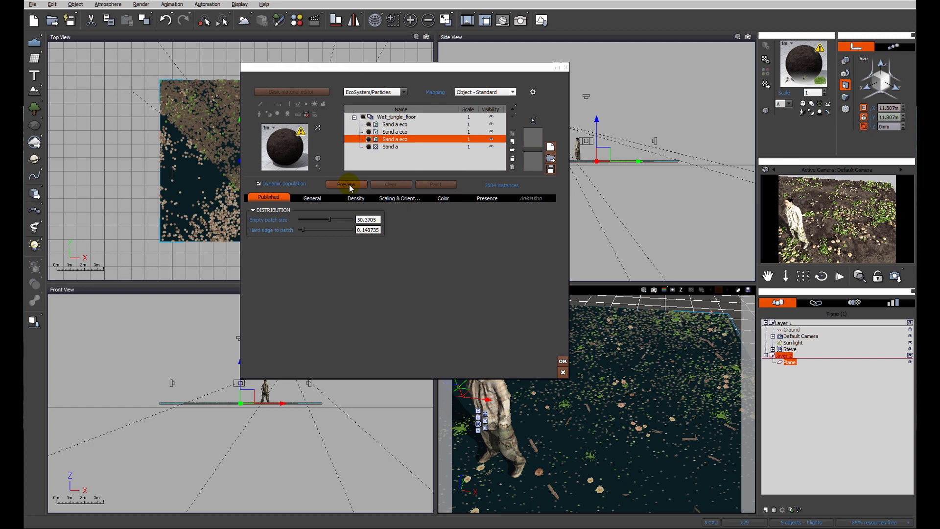
# Render the camera view to check the forest floor, then reopen the floor material.
pyautogui.click(520, 20)
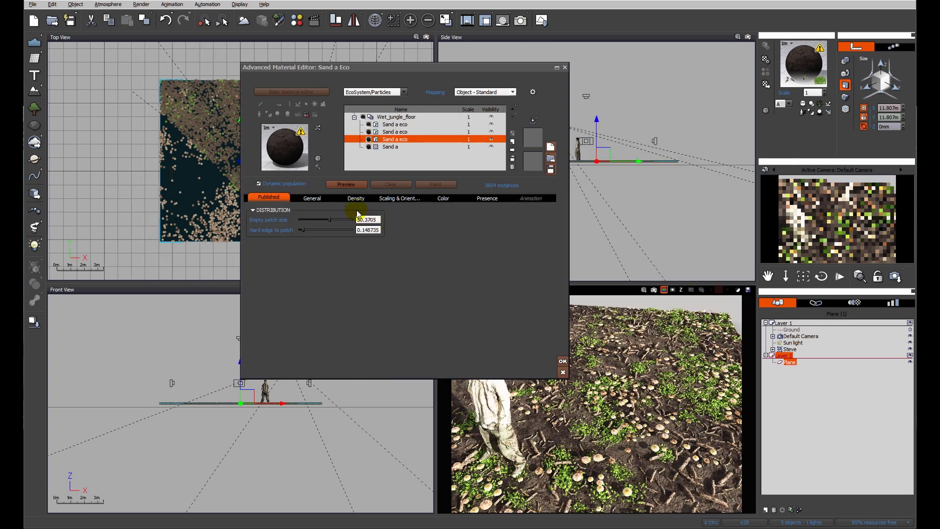
pyautogui.click(356, 198)
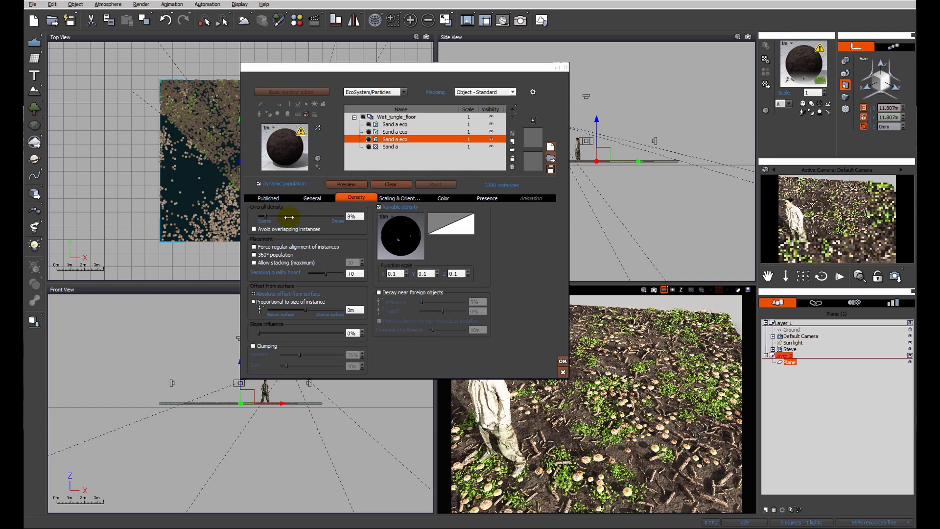
pyautogui.click(520, 21)
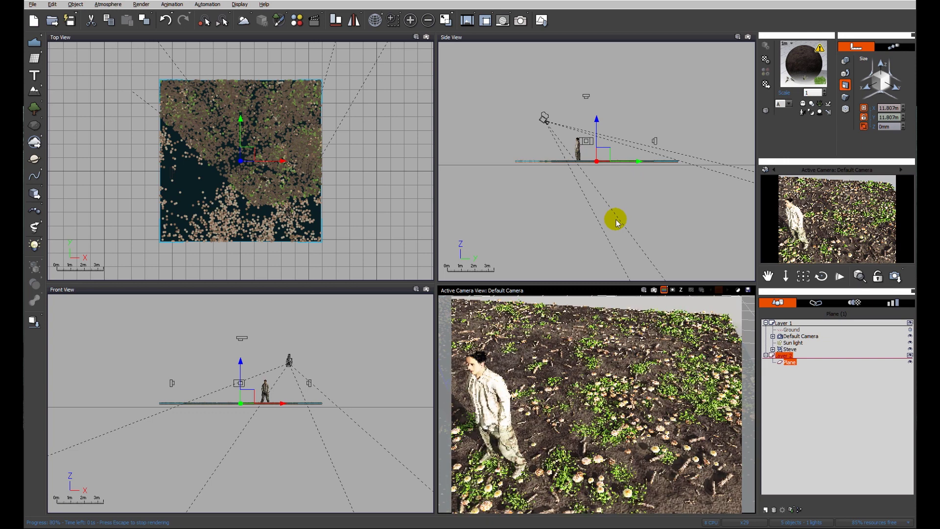
pyautogui.doubleClick(649, 394)
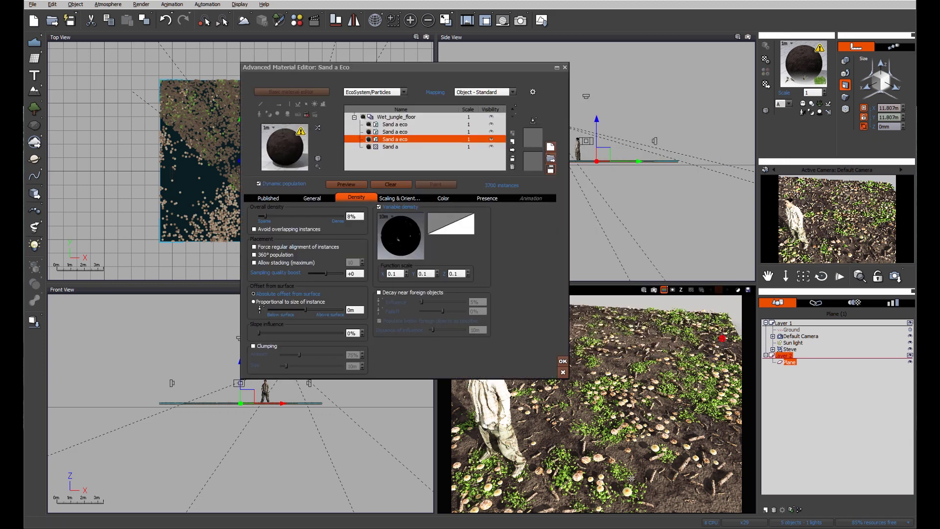
pyautogui.click(389, 146)
# Make Sand a an eco layer populated with Fern_Var1_LOD0, Fern_Var2_LOD0 and Fern_Var3_LOD0 from Favorites.
pyautogui.click(404, 91)
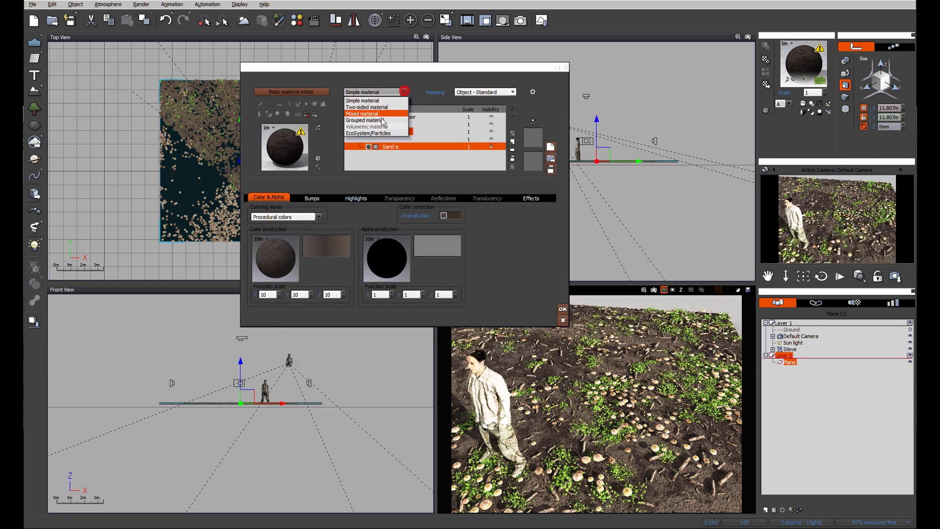
pyautogui.click(382, 133)
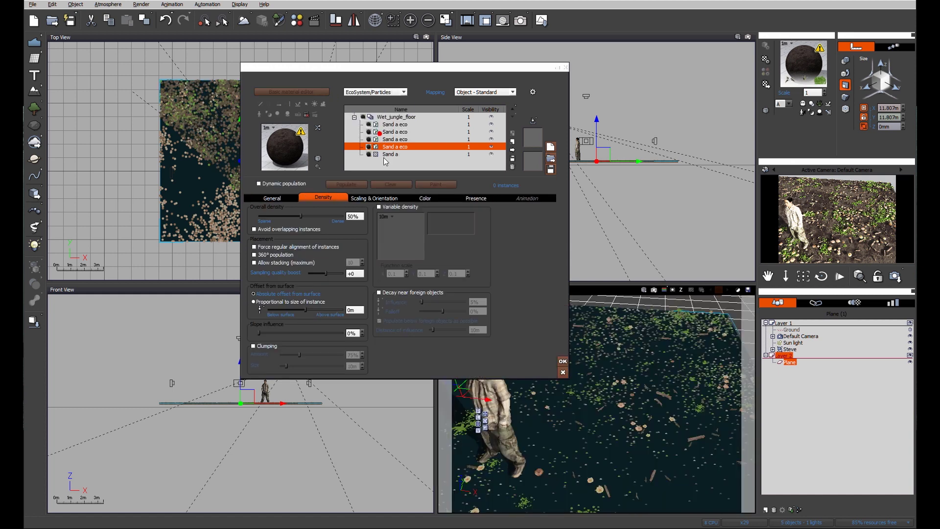
pyautogui.click(272, 198)
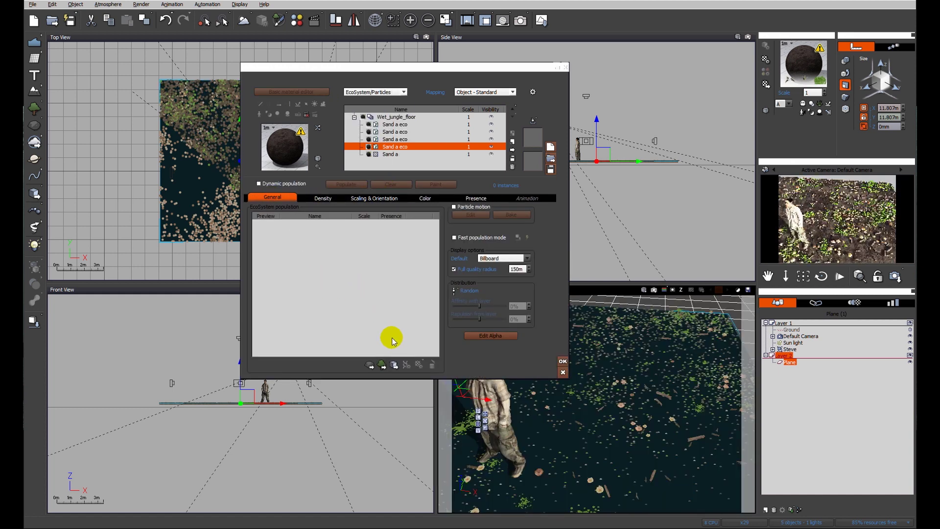
pyautogui.click(394, 363)
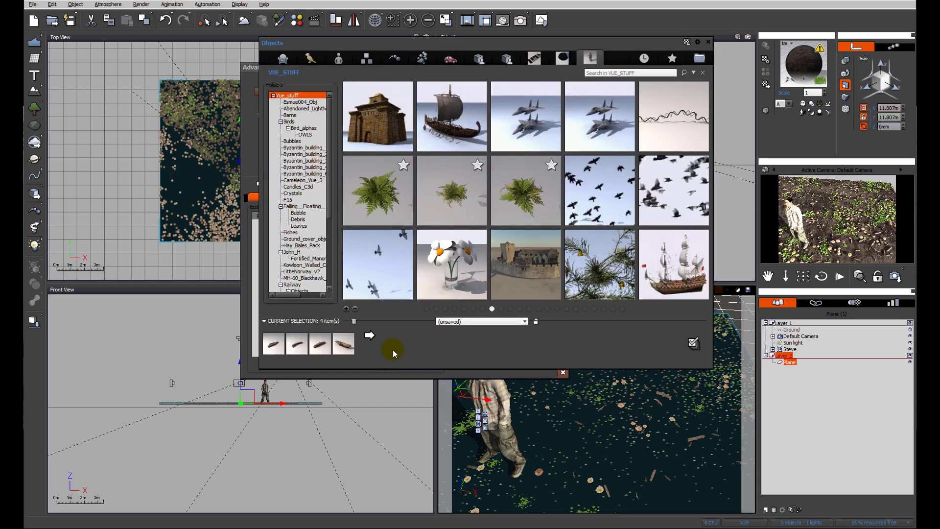
pyautogui.click(353, 322)
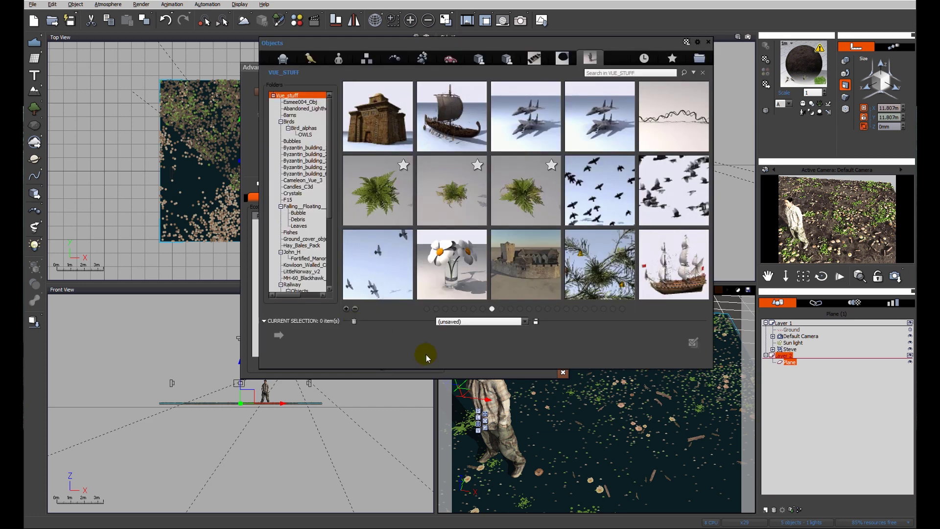
pyautogui.click(672, 58)
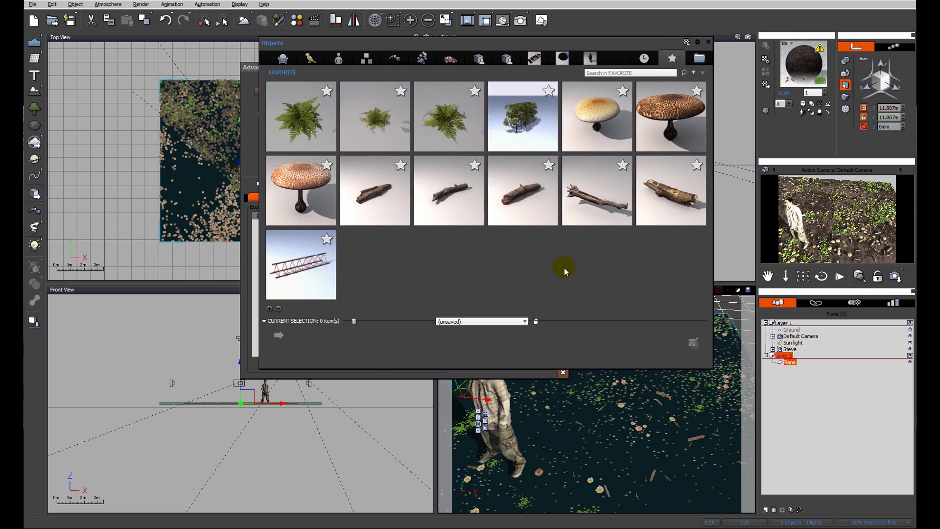
pyautogui.click(309, 122)
pyautogui.click(349, 117)
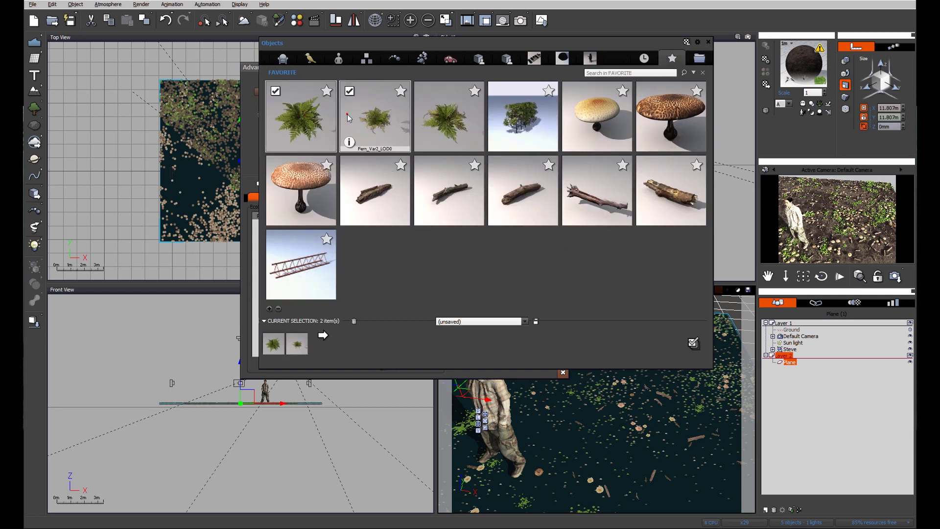
pyautogui.click(441, 117)
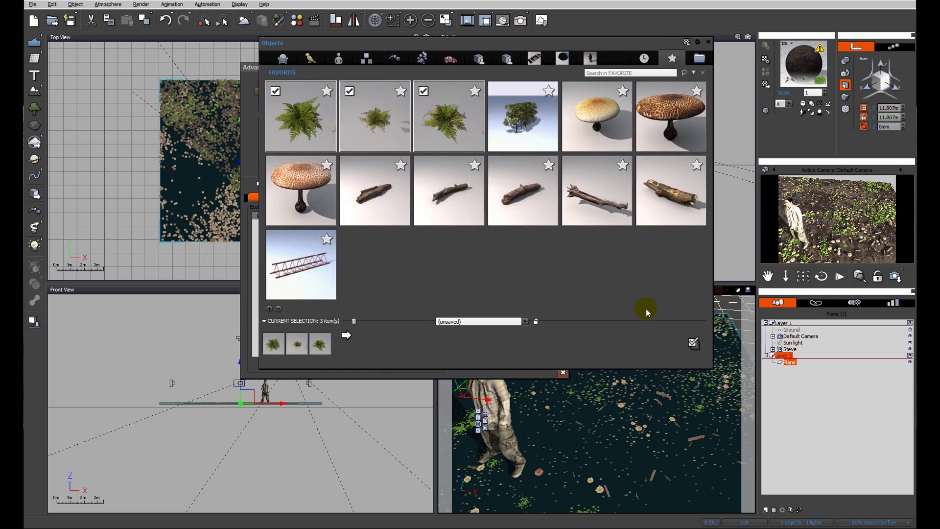
pyautogui.click(693, 342)
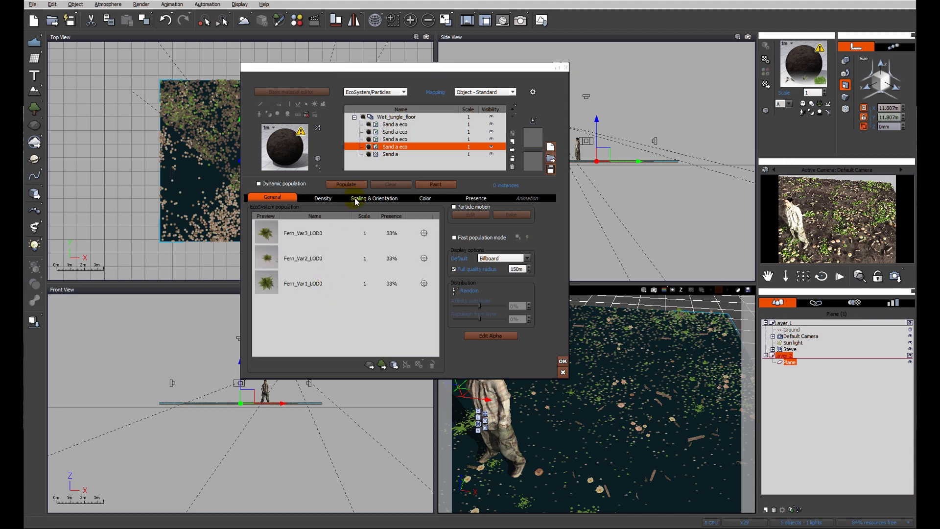
pyautogui.click(332, 198)
pyautogui.rightClick(398, 236)
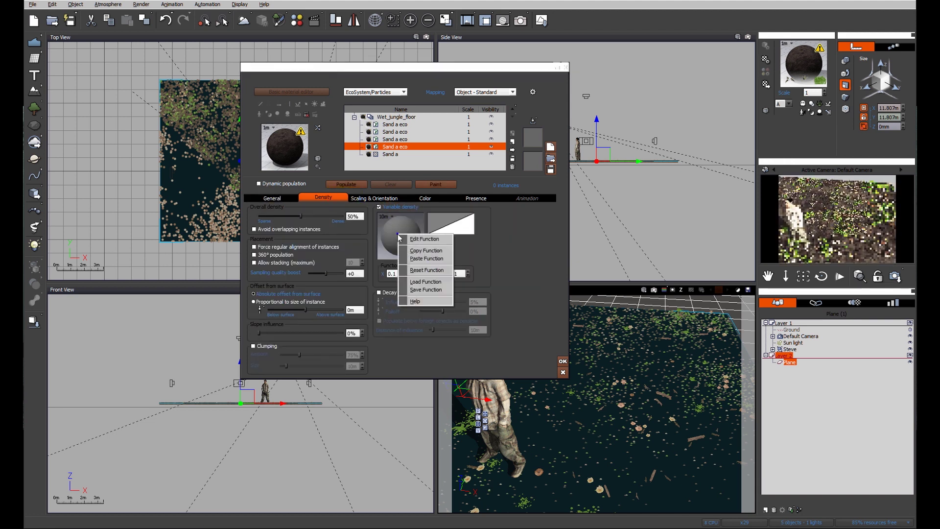
# Paste the density function into the fern layer, set size variation to 0.2 and populate.
pyautogui.click(416, 258)
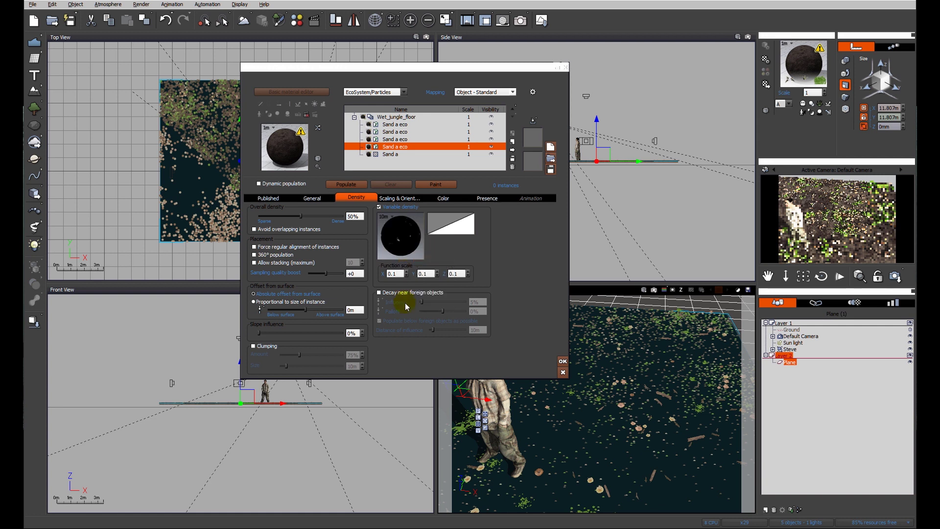
pyautogui.click(396, 198)
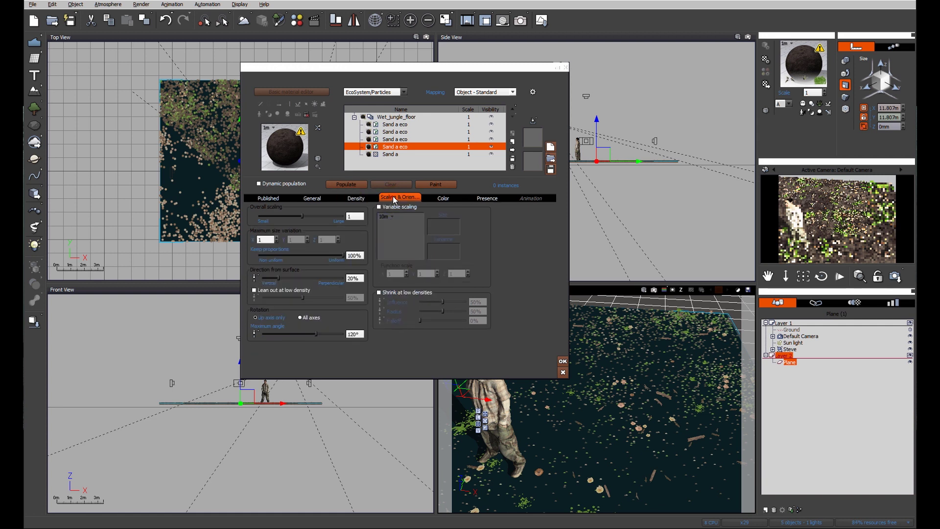
pyautogui.click(263, 241)
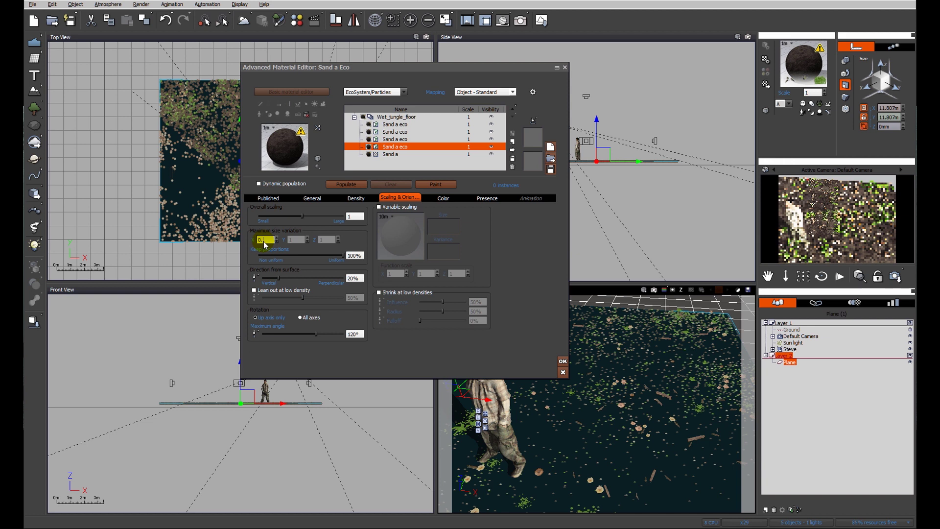
pyautogui.write('0.2')
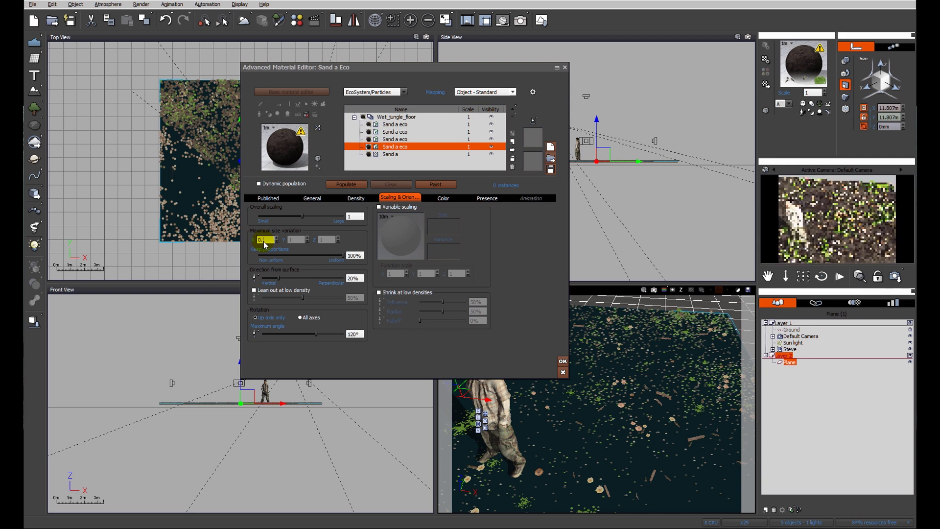
pyautogui.click(351, 185)
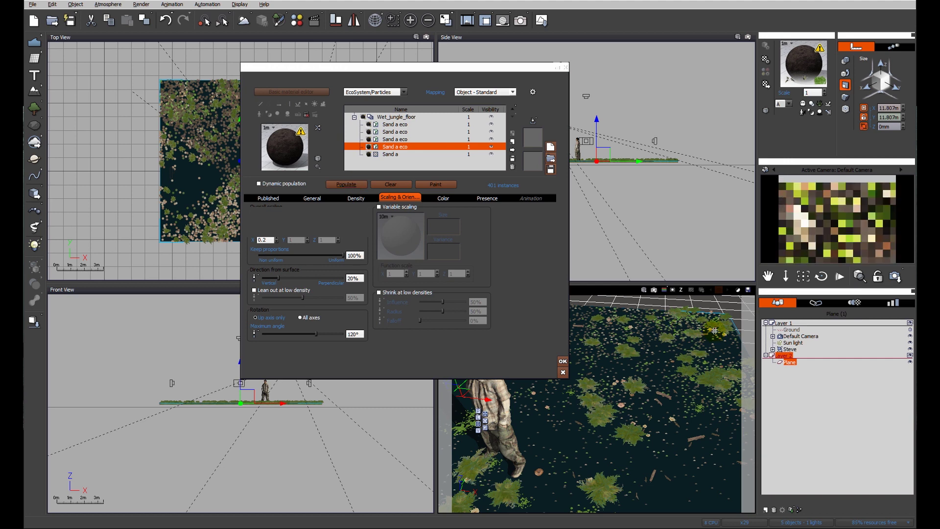
# Raise the ferns' overall scaling to 2.778, set hard edge to patch 10 and repopulate.
pyautogui.scroll(6, 609, 207)
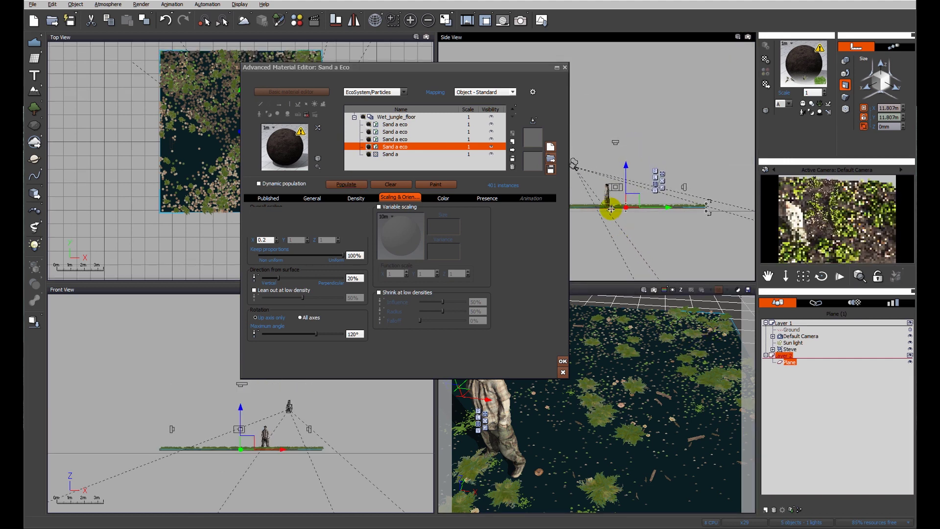
pyautogui.moveTo(609, 205); pyautogui.dragTo(625, 244, button='right')
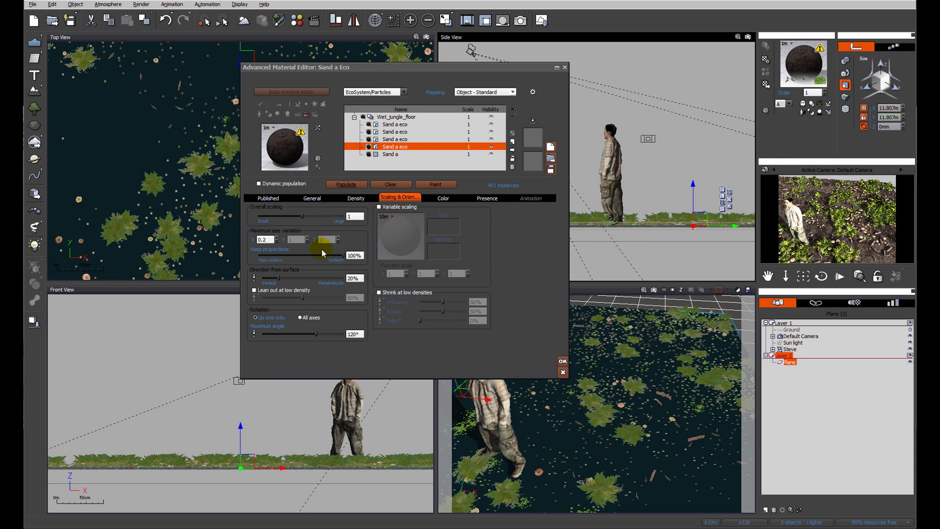
pyautogui.moveTo(300, 219); pyautogui.dragTo(314, 219)
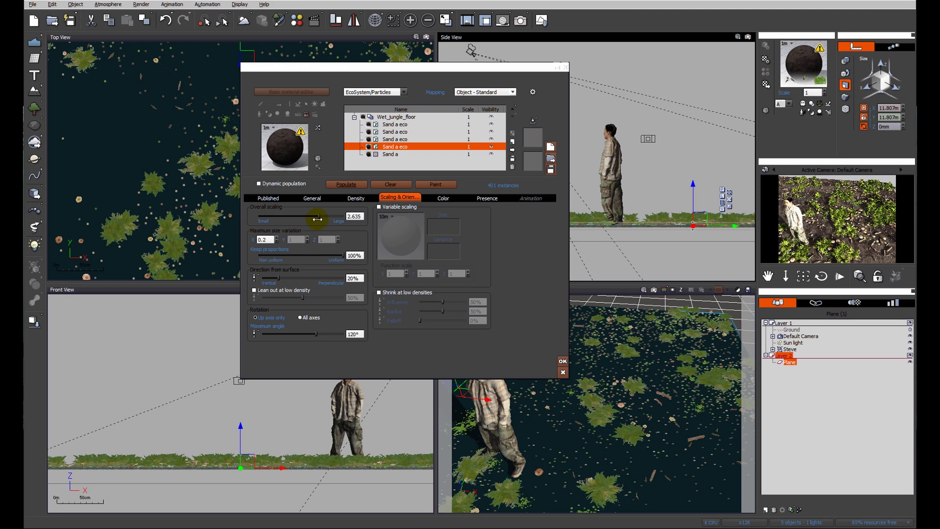
pyautogui.click(338, 184)
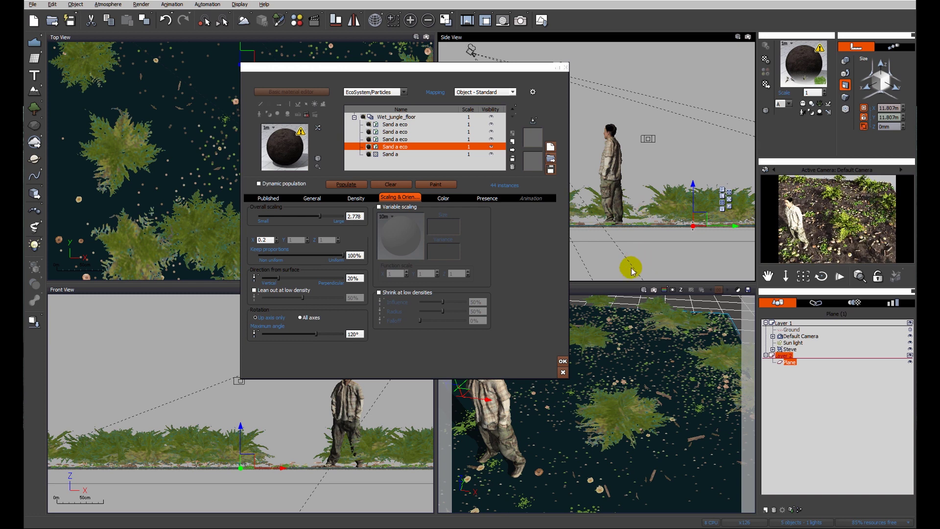
pyautogui.click(269, 197)
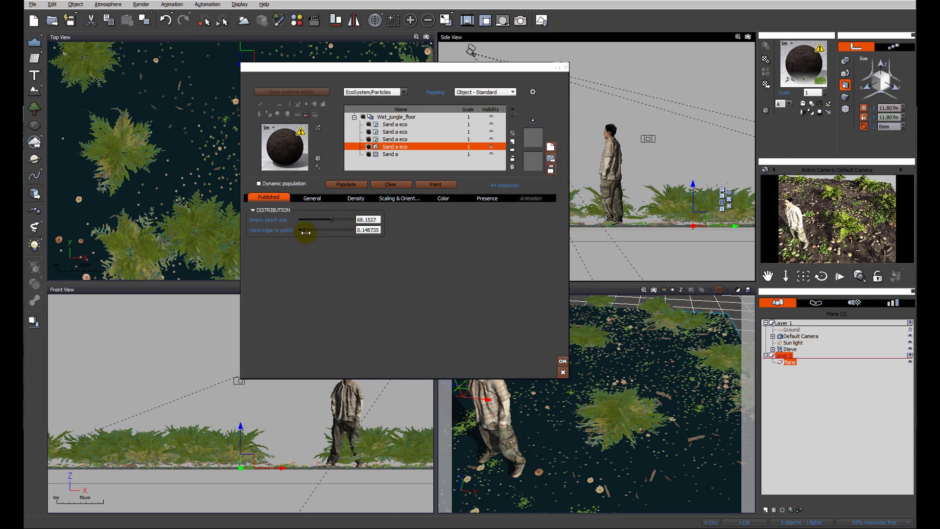
pyautogui.click(351, 186)
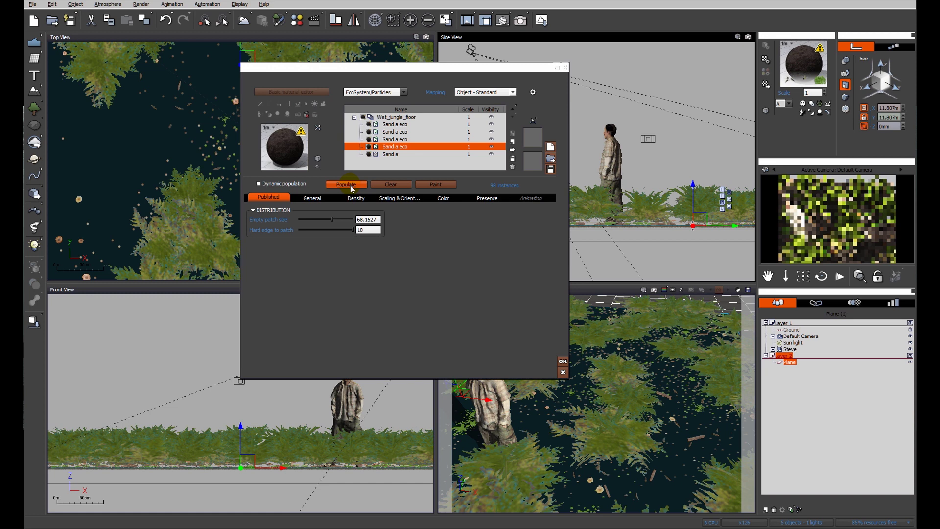
# Render the scene to check the ferns, then enable dynamic population on the fern layer.
pyautogui.click(520, 20)
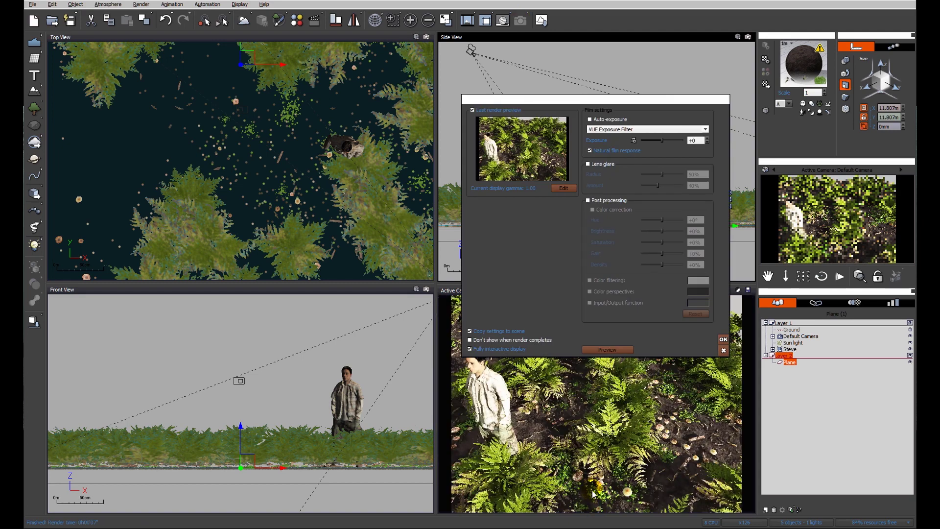
pyautogui.click(723, 351)
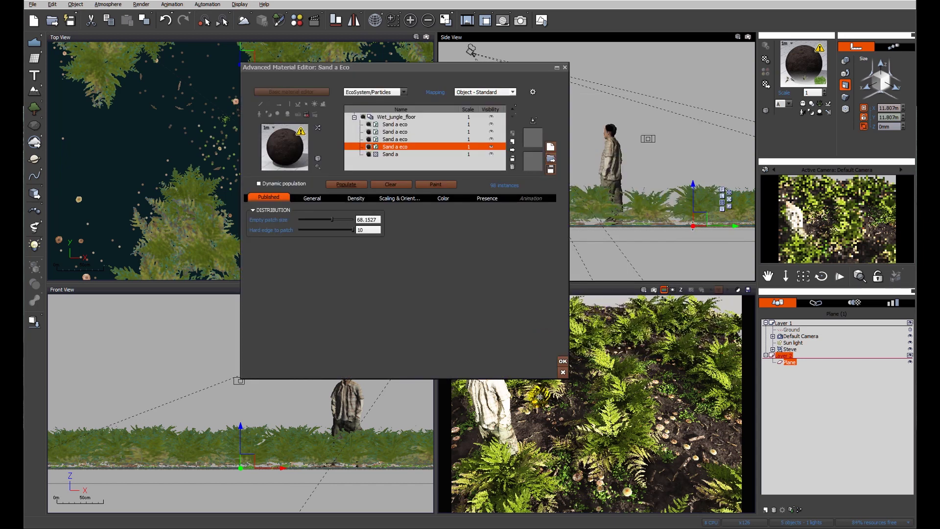
pyautogui.click(408, 146)
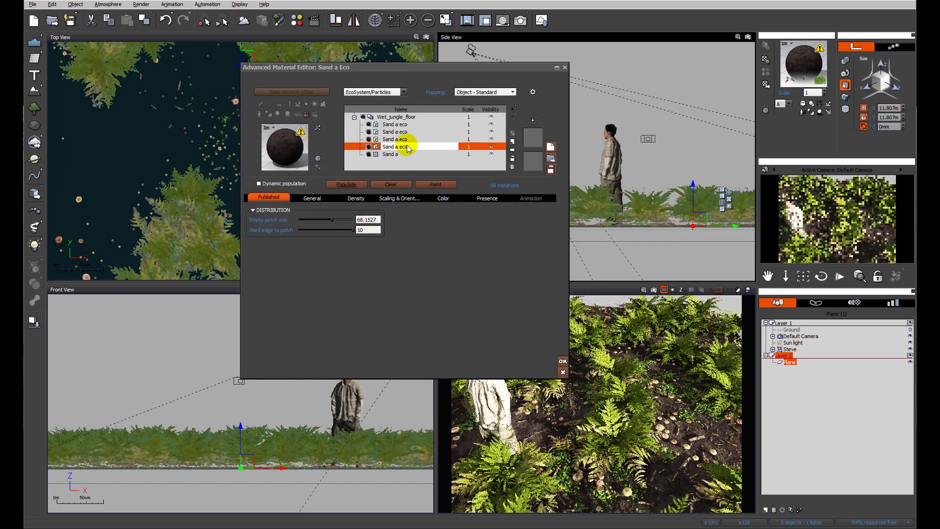
pyautogui.click(284, 183)
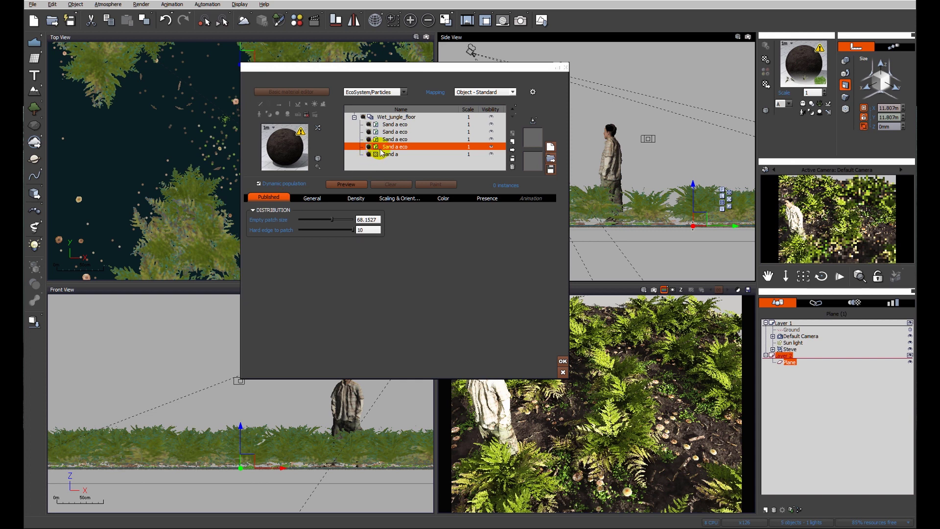
# Rename the first eco layer Small plants, shrink its empty patch size, repopulate and render.
pyautogui.click(394, 126)
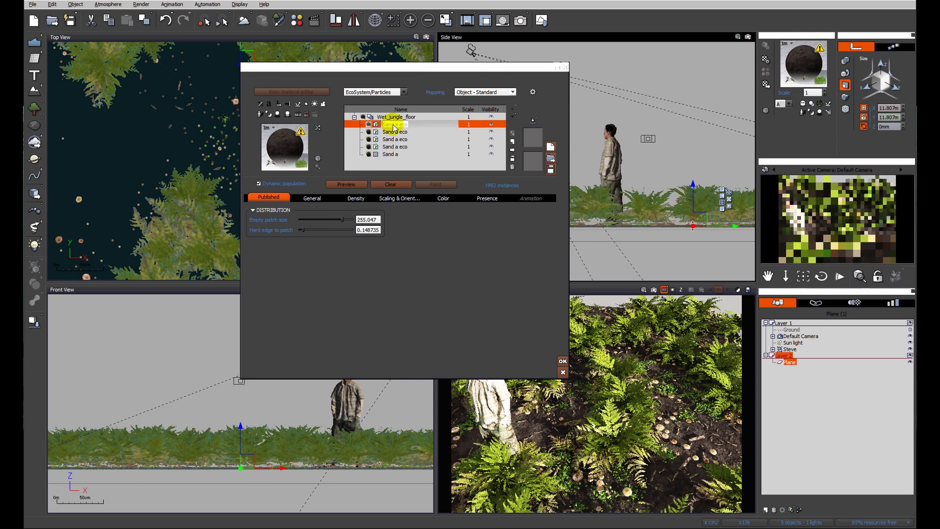
pyautogui.write('Small')
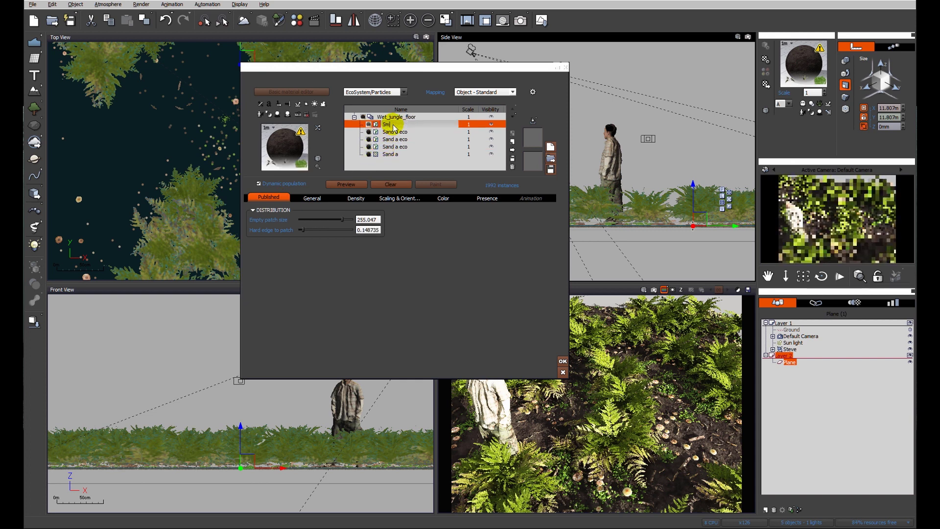
pyautogui.write(' plants')
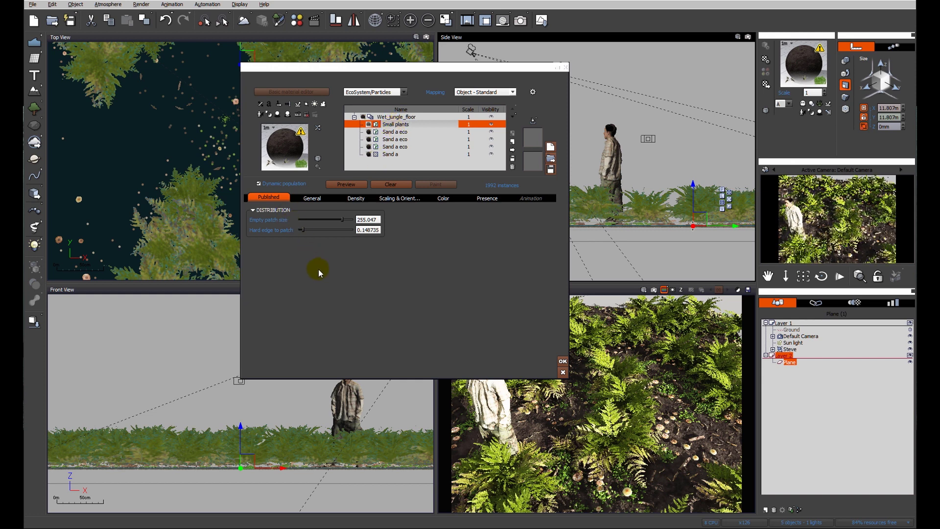
pyautogui.moveTo(348, 217); pyautogui.dragTo(335, 217)
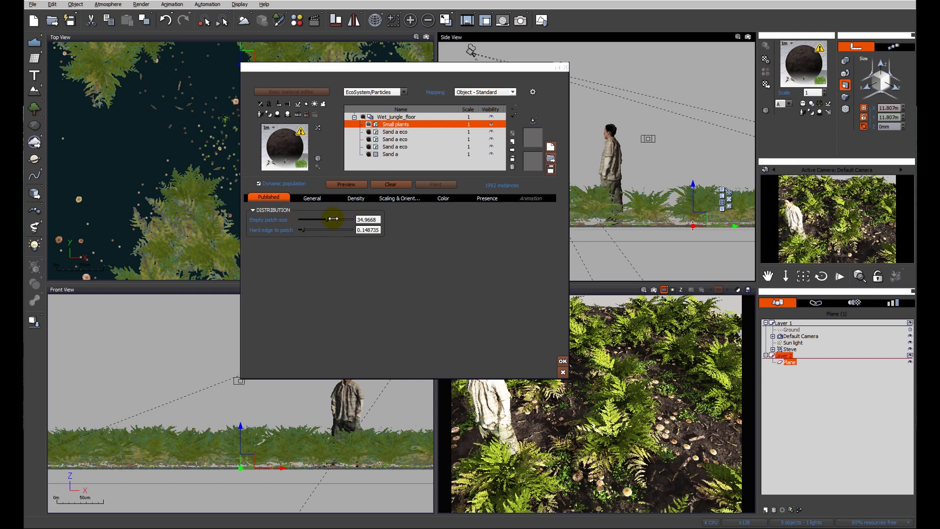
pyautogui.click(341, 186)
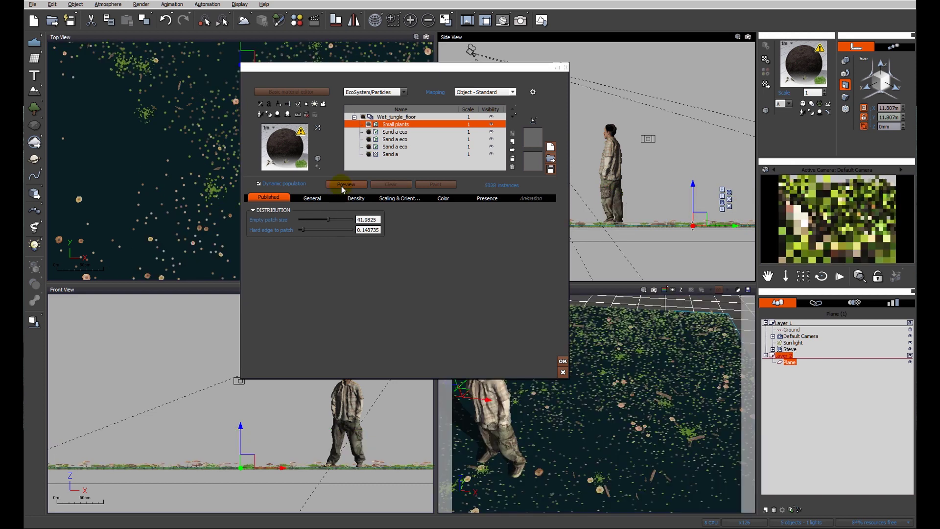
pyautogui.click(520, 20)
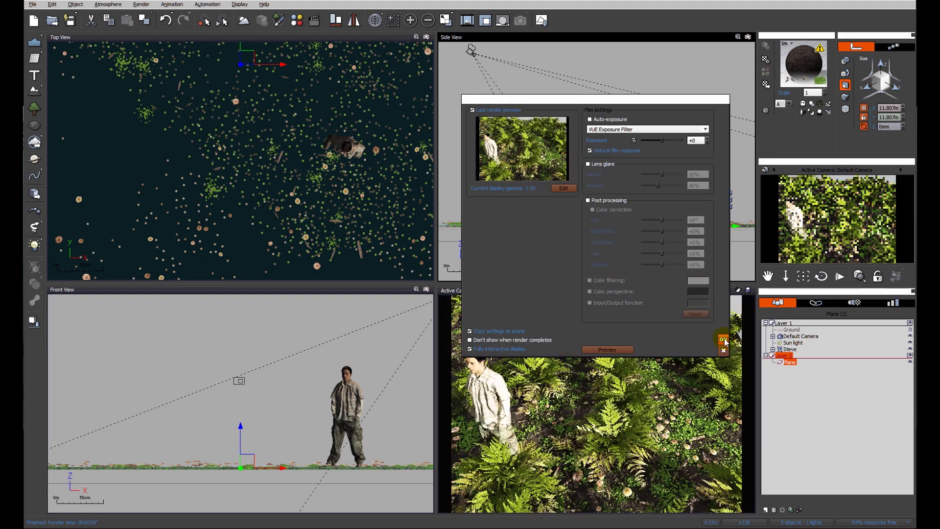
# Enable dynamic population on the mushroom eco layer and rename it Mushrooms.
pyautogui.click(723, 340)
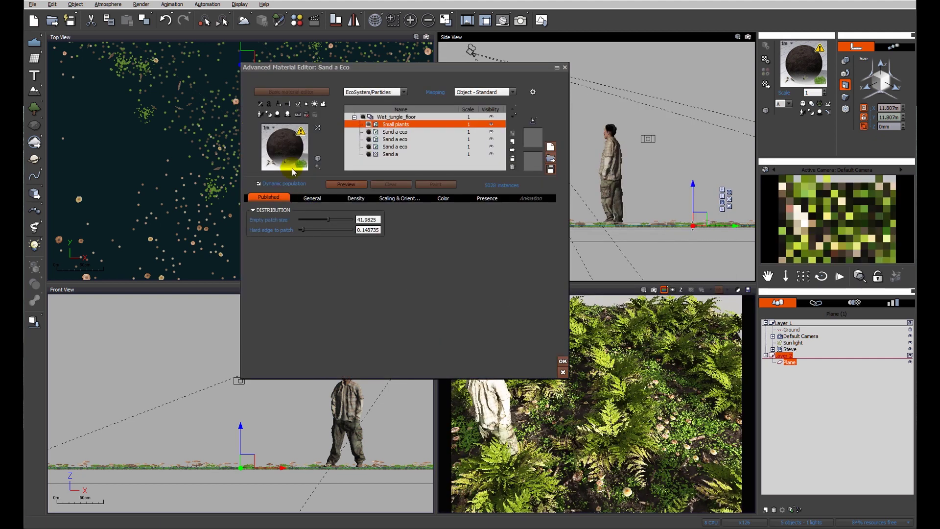
pyautogui.click(397, 133)
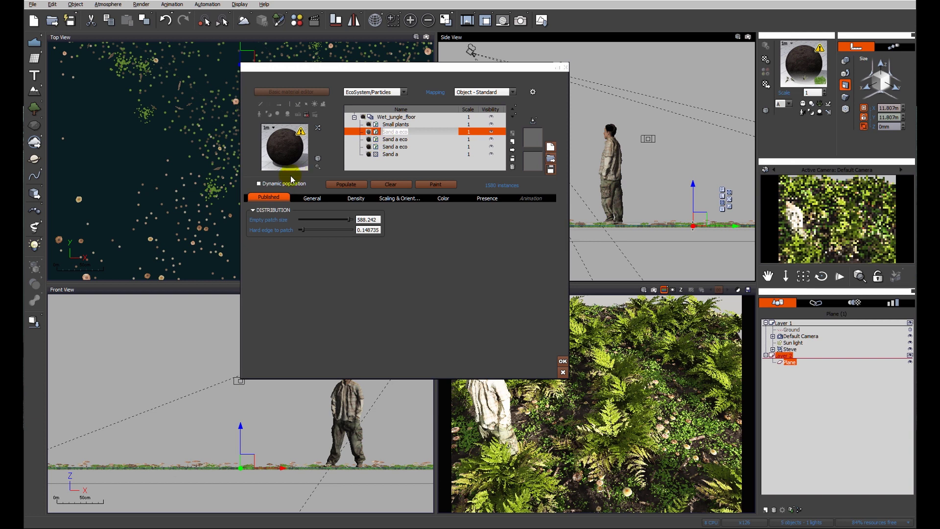
pyautogui.click(270, 185)
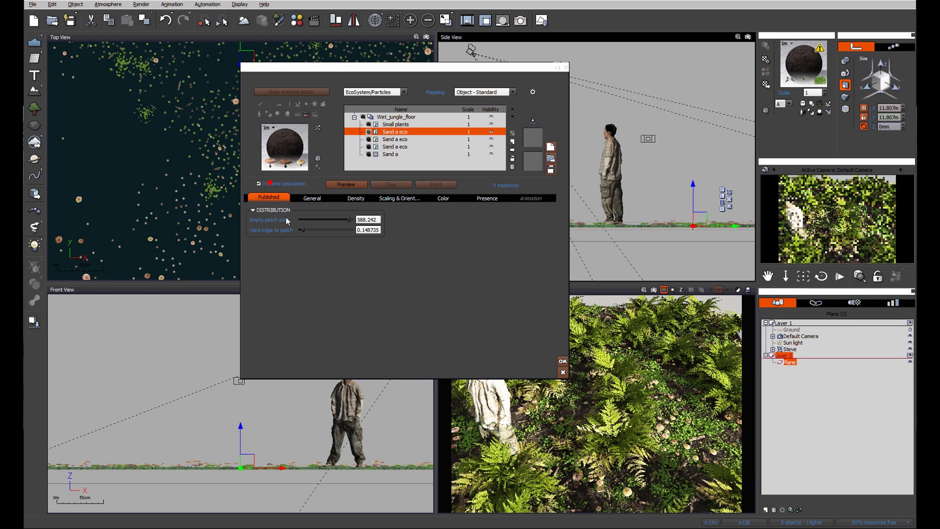
pyautogui.click(310, 198)
pyautogui.click(399, 132)
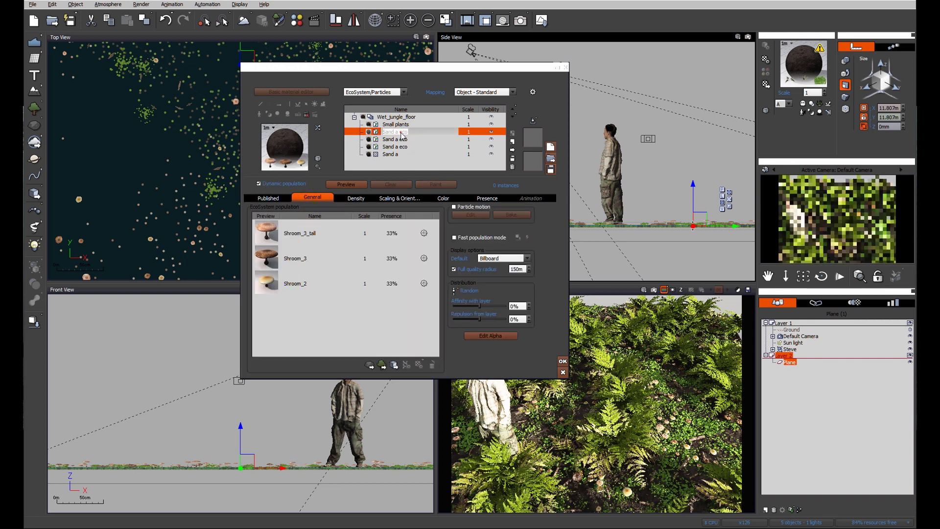
pyautogui.click(401, 132)
pyautogui.write('Mus')
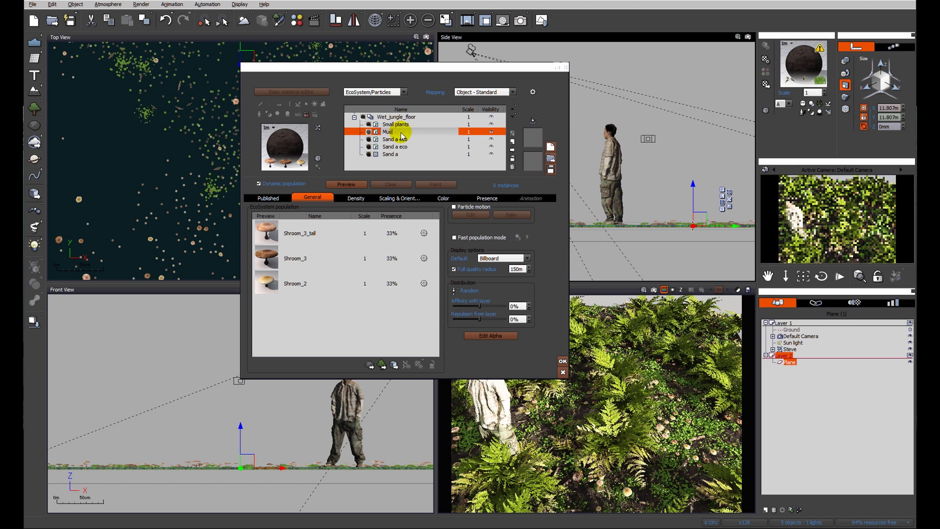
pyautogui.write('hrooms')
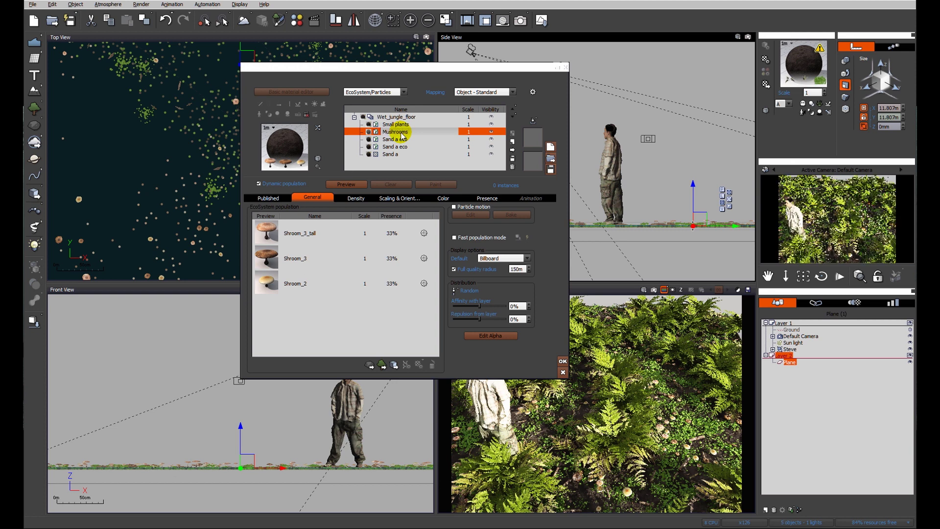
pyautogui.click(400, 139)
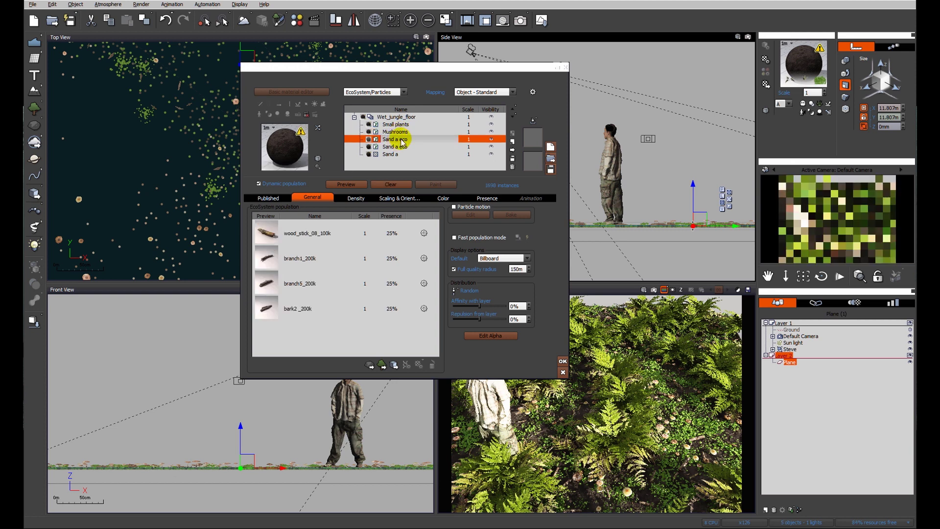
# Rename the branch layer Sticks and the fern layer Ferns.
pyautogui.click(401, 141)
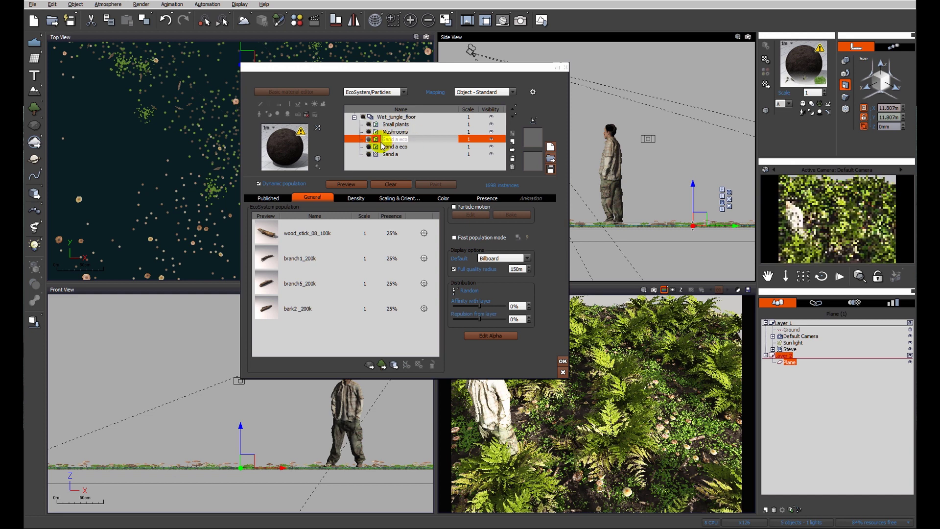
pyautogui.write('Sticks')
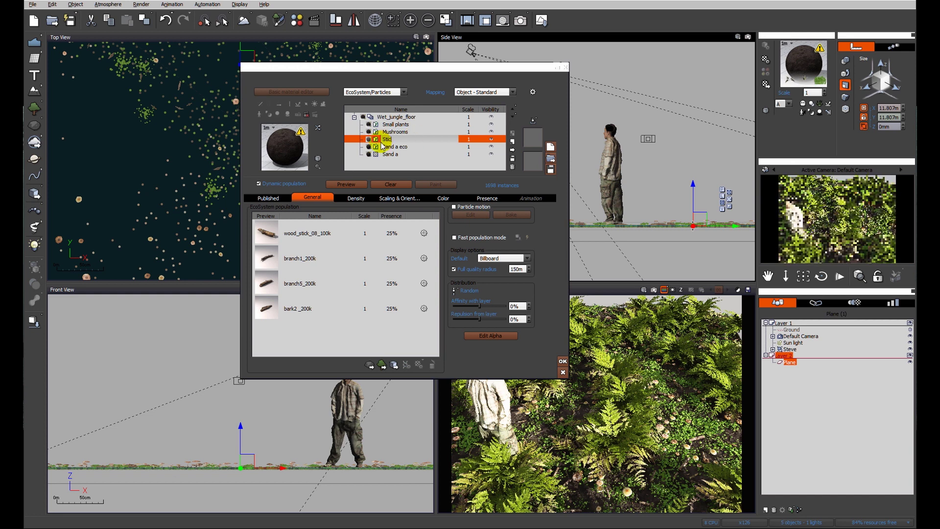
pyautogui.click(389, 147)
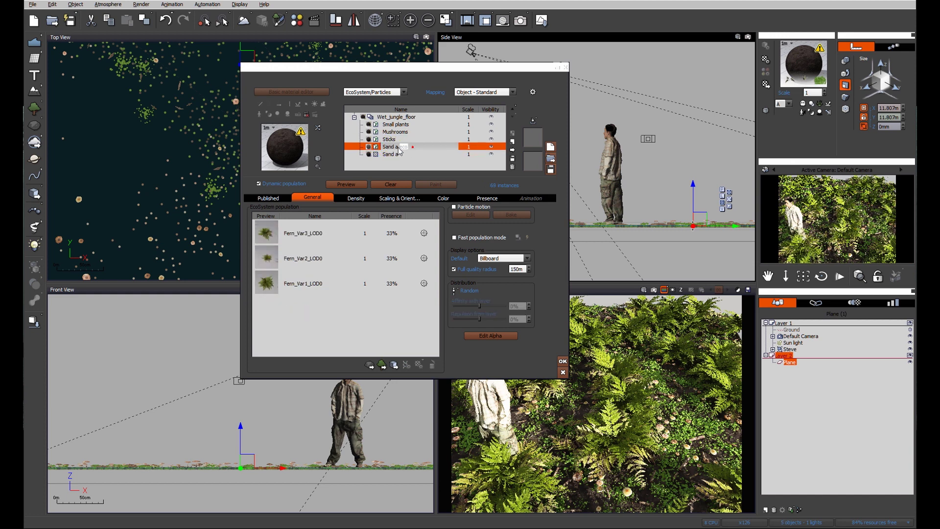
pyautogui.click(376, 148)
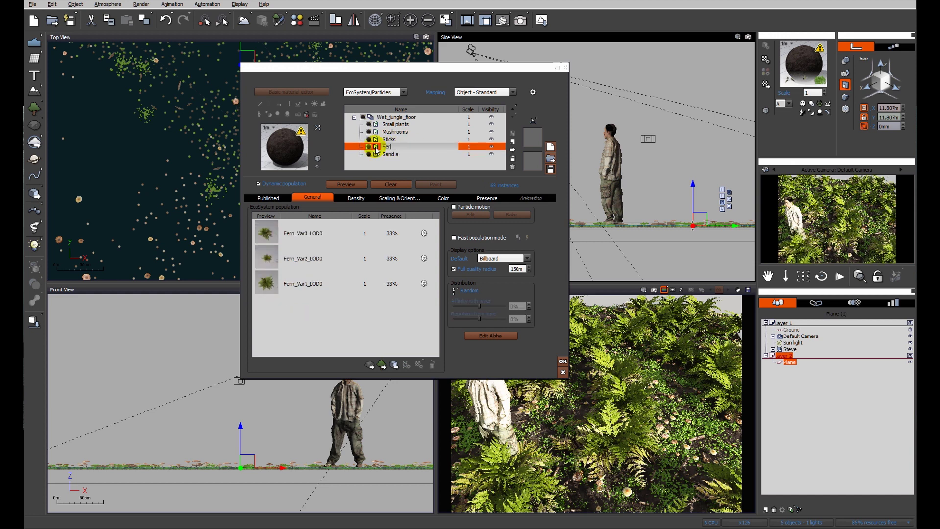
pyautogui.click(391, 161)
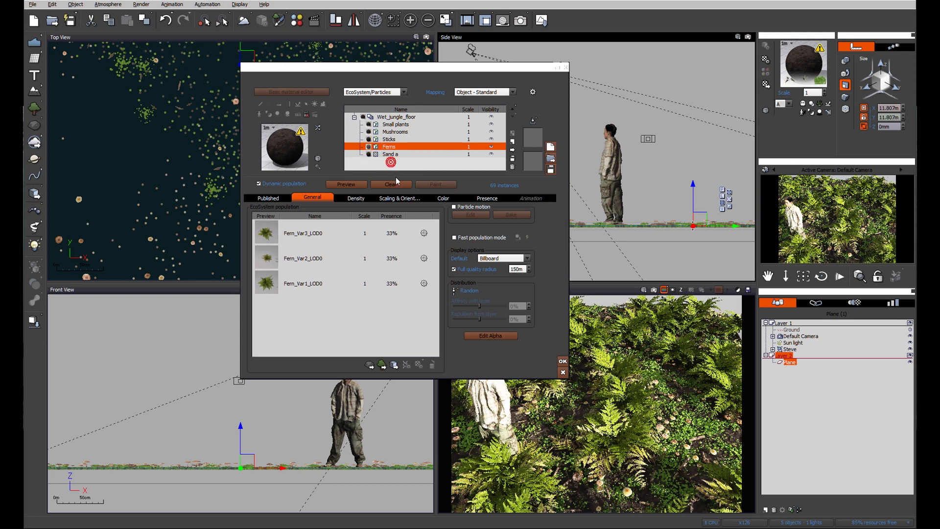
# Rename the whole ground material Woodland groundcover.
pyautogui.doubleClick(399, 118)
pyautogui.click(422, 170)
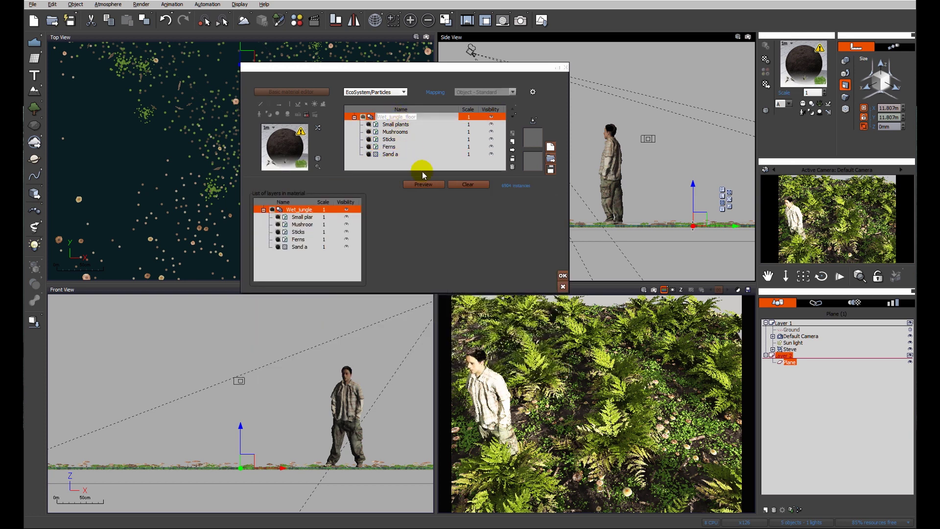
pyautogui.write('Woodland groundcover')
pyautogui.click(422, 171)
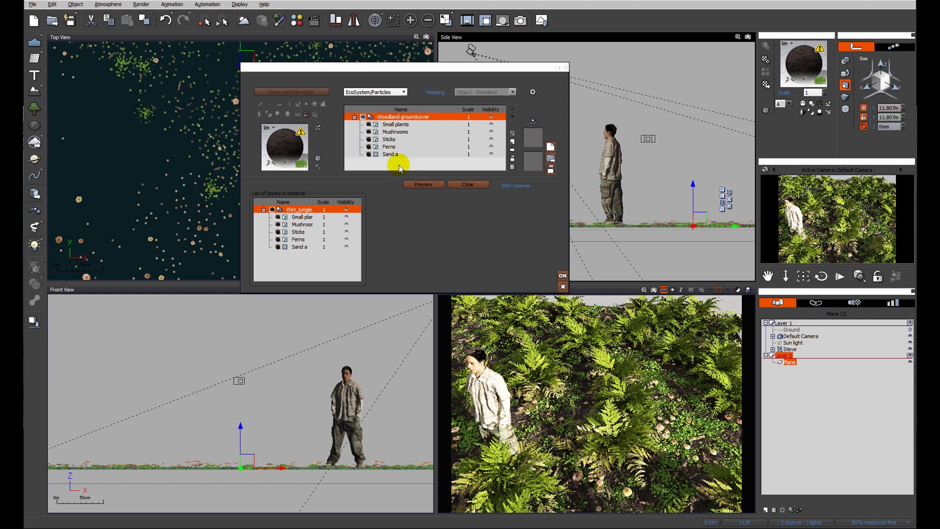
# Close the material editor and choose Save Material for the plane's material.
pyautogui.click(563, 275)
pyautogui.rightClick(797, 65)
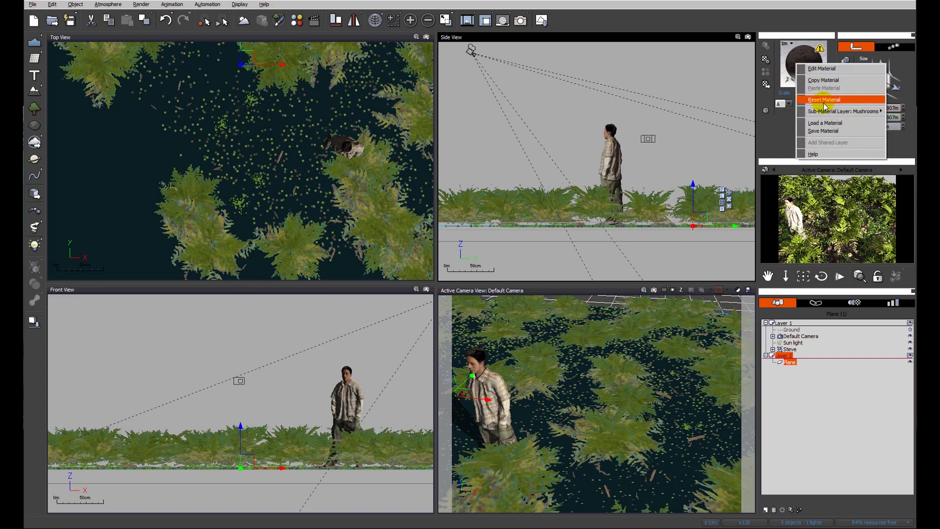
pyautogui.click(825, 131)
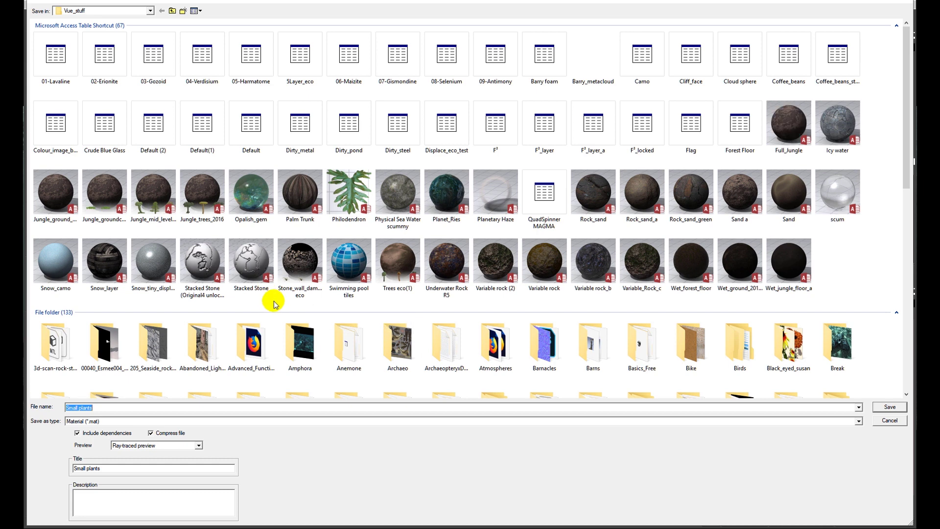
# Save it as Woodland groundcover, using the same text as the material title.
pyautogui.click(106, 408)
pyautogui.moveTo(106, 407); pyautogui.dragTo(59, 410)
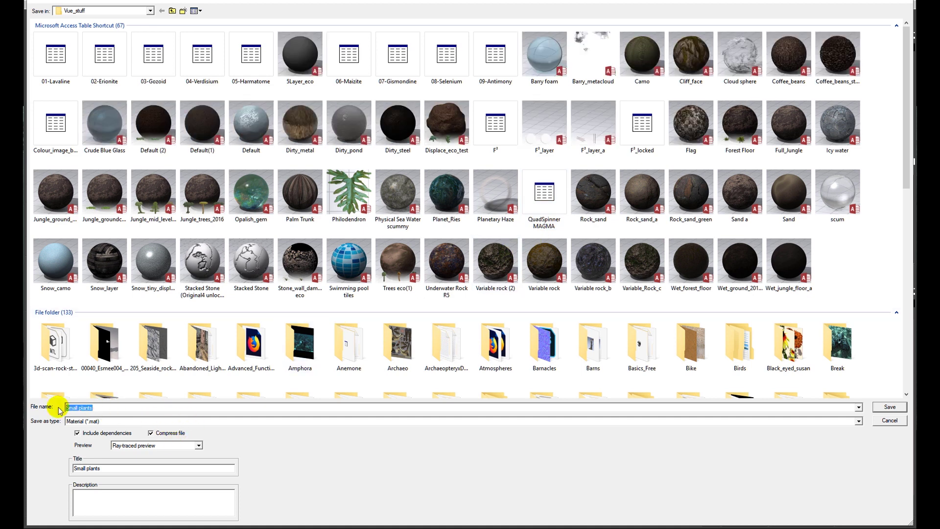
pyautogui.write('Woodland groundcover')
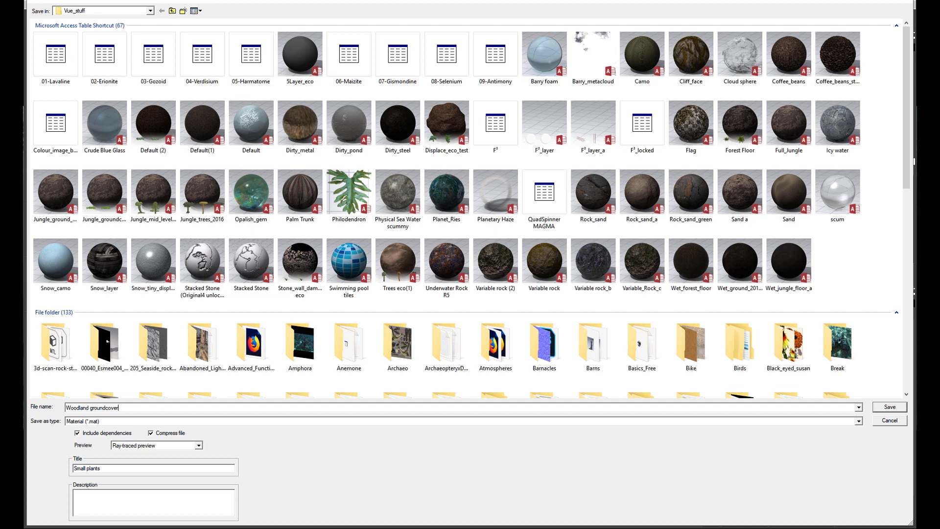
pyautogui.moveTo(134, 406); pyautogui.dragTo(43, 414)
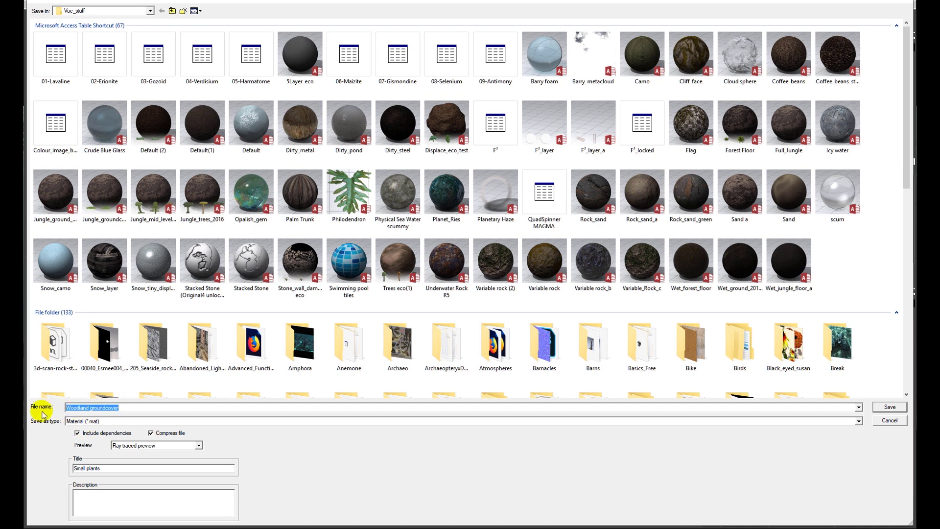
pyautogui.hotkey('ctrl', 'c')
pyautogui.moveTo(111, 468); pyautogui.dragTo(25, 470)
pyautogui.hotkey('ctrl', 'v')
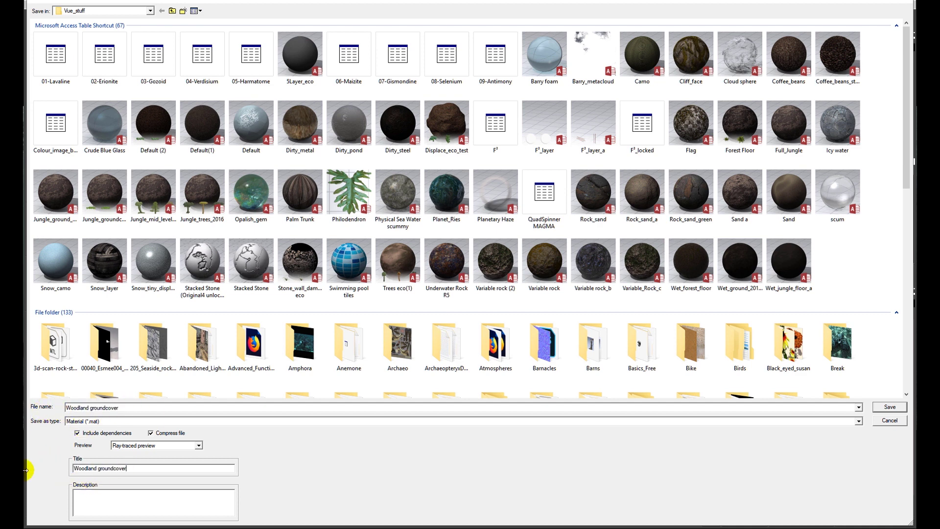
pyautogui.click(890, 407)
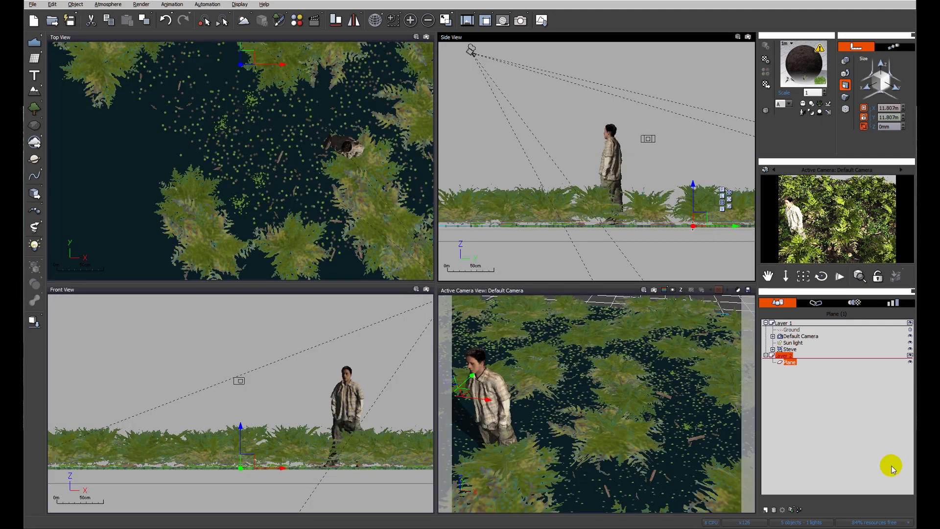
# Deselect the plane and pan the camera slightly to reframe the figure among the ferns.
pyautogui.click(811, 468)
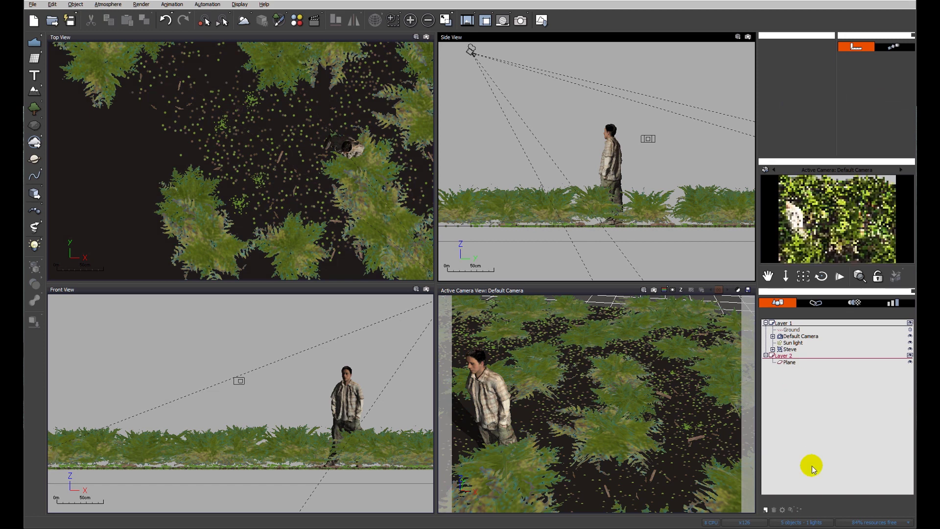
pyautogui.moveTo(627, 423); pyautogui.dragTo(638, 422)
pyautogui.moveTo(643, 418); pyautogui.dragTo(651, 415)
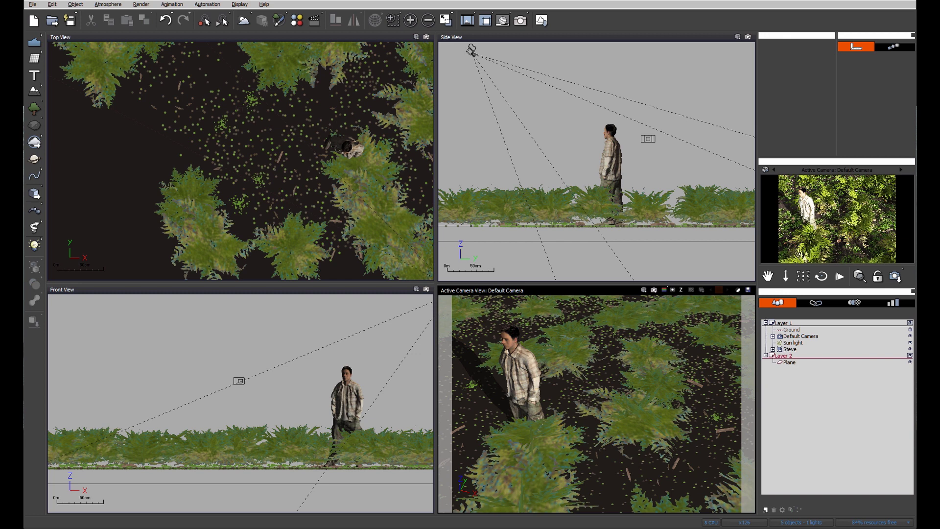
# Open the stacked renders and display the earlier fallen-log forest render.
pyautogui.click(467, 20)
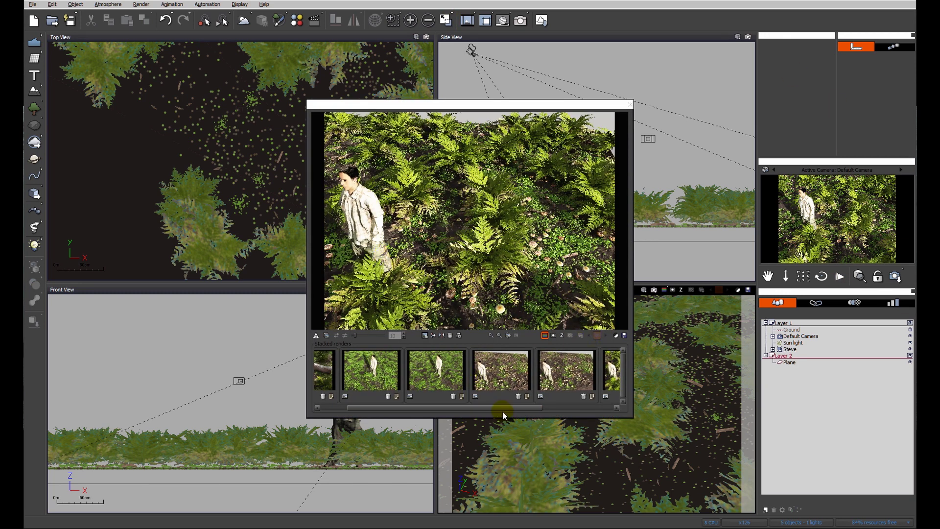
pyautogui.moveTo(500, 406); pyautogui.dragTo(410, 395)
pyautogui.click(346, 374)
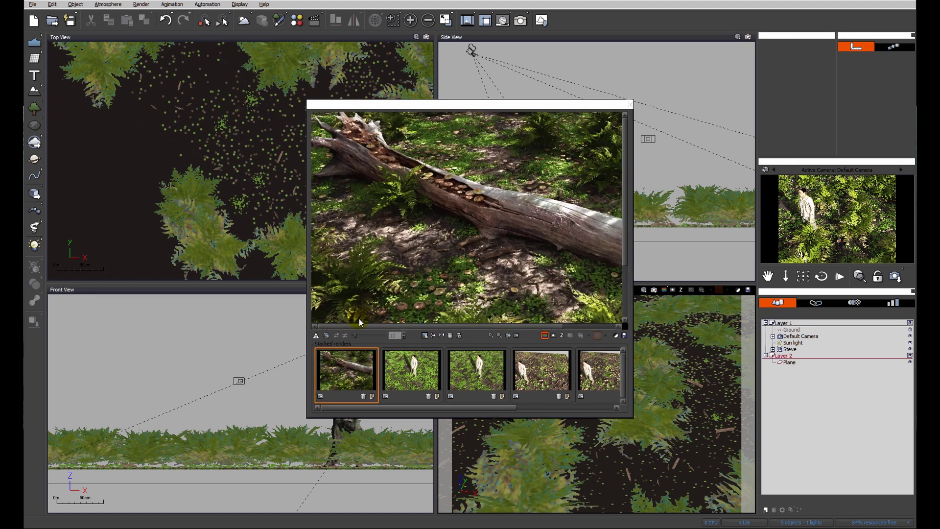